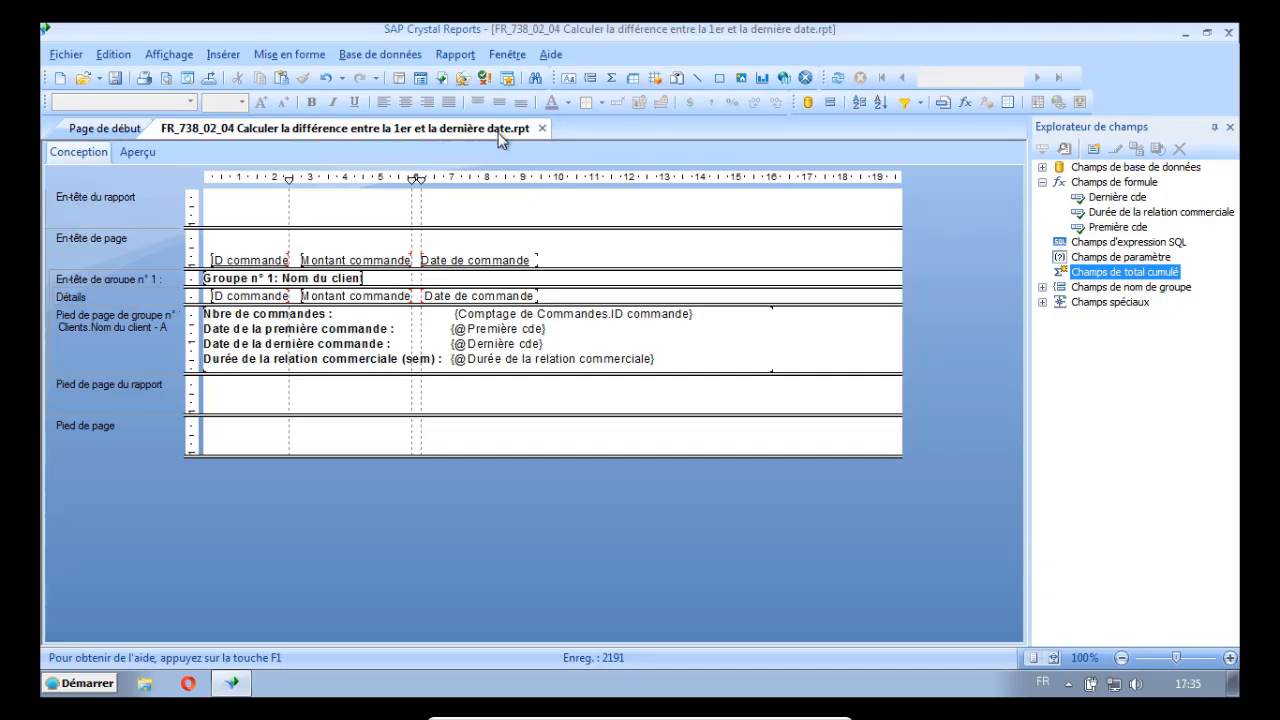
# Preview the report and save a copy as "FR_738_02_05 Champs de total cumulé et formule conditionnelle.rpt" in the Alphorm 737 folder
pyautogui.click(137, 150)
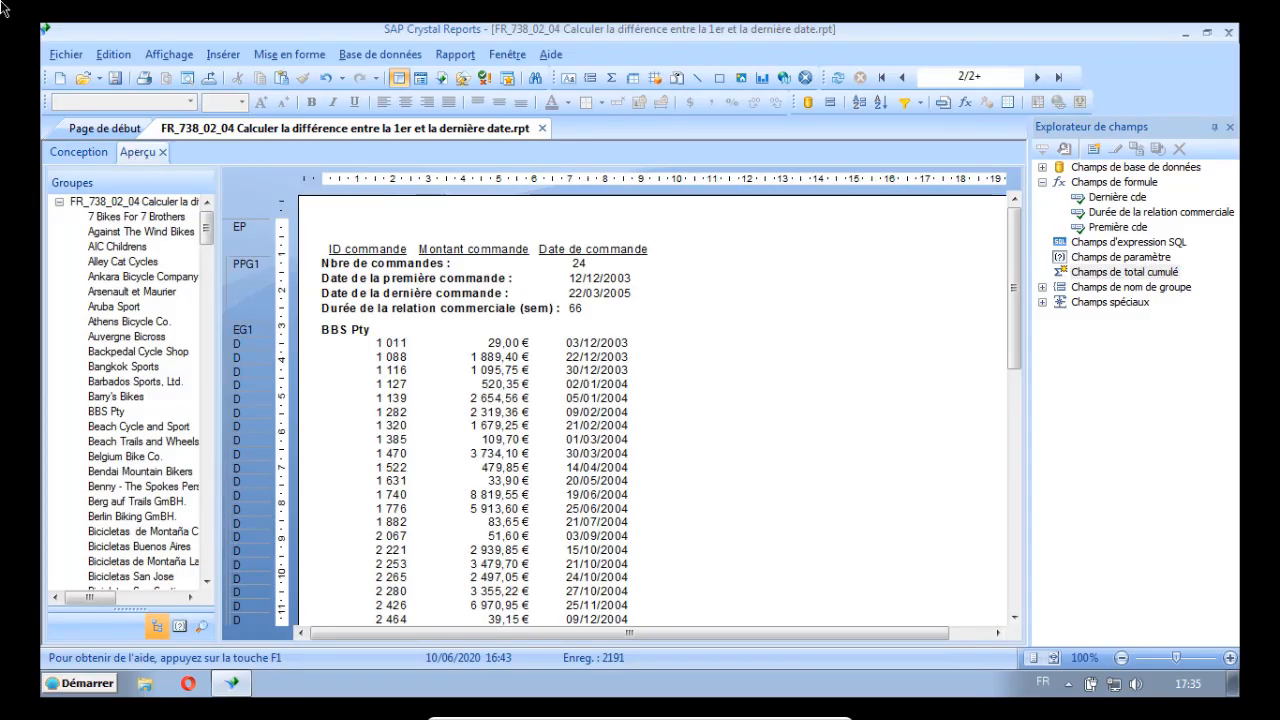
pyautogui.click(66, 55)
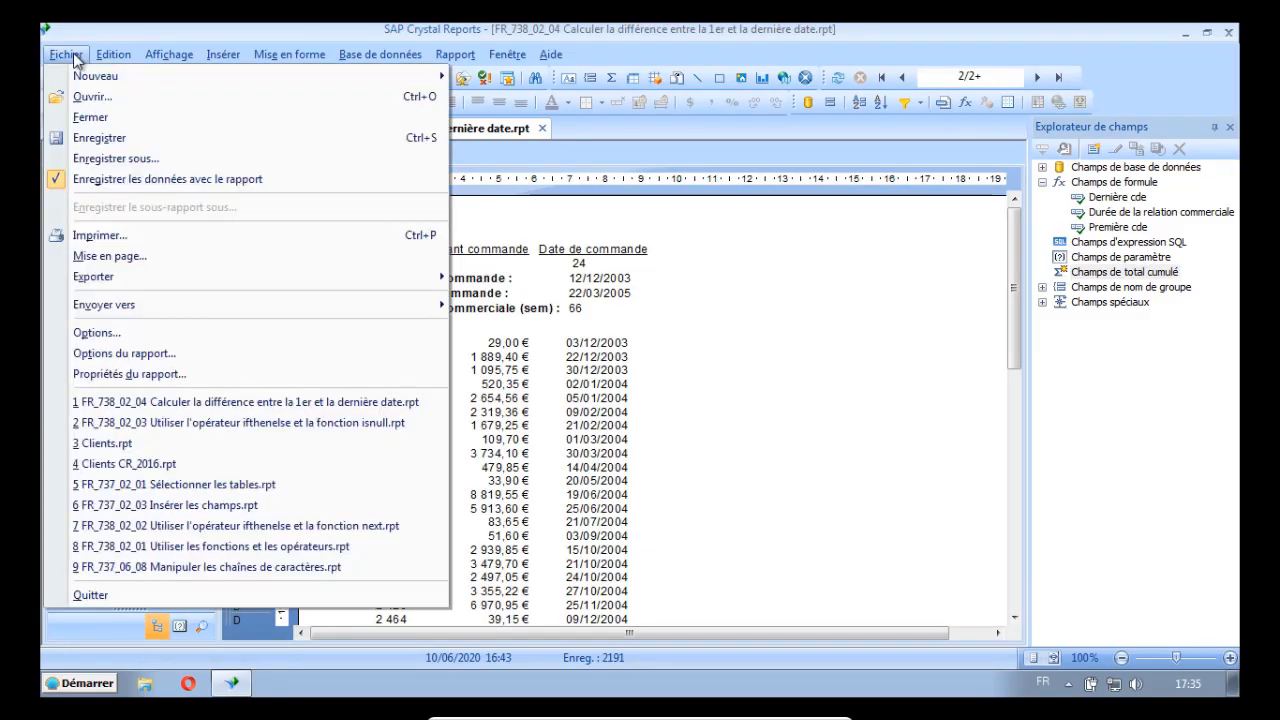
pyautogui.click(136, 160)
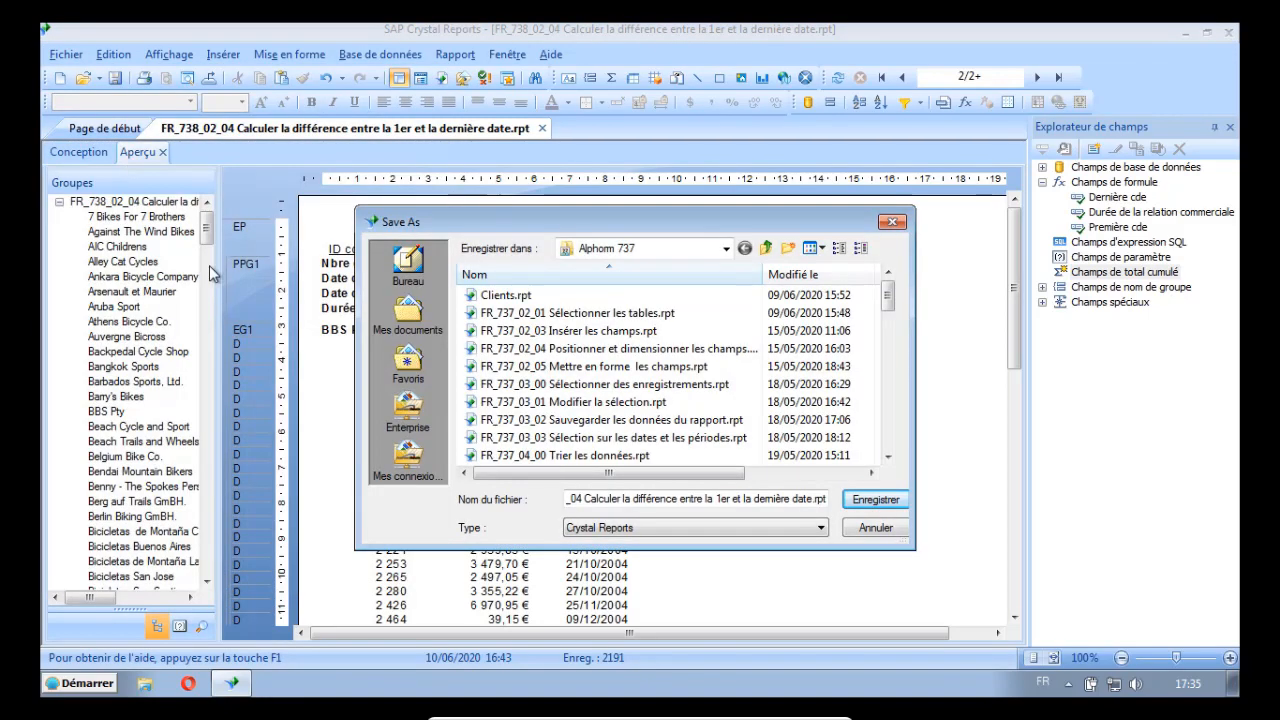
pyautogui.scroll(-2, 890, 330)
pyautogui.scroll(-5, 890, 340)
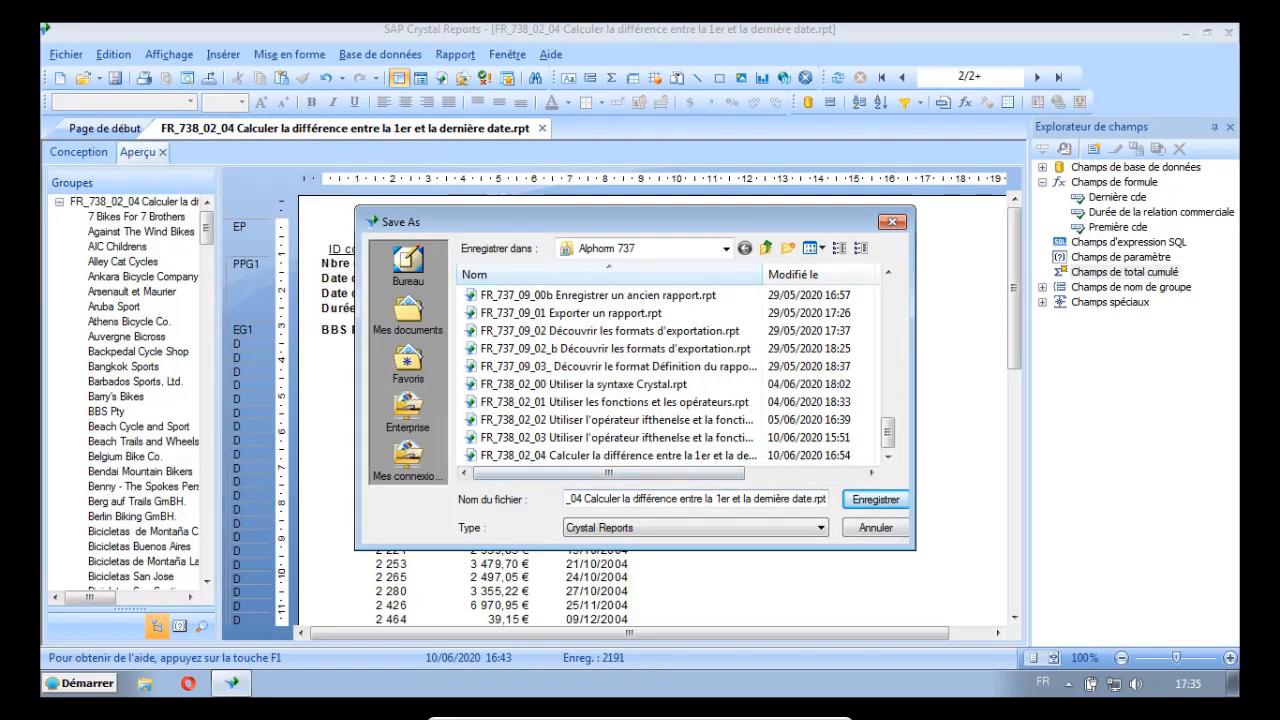
pyautogui.click(571, 498)
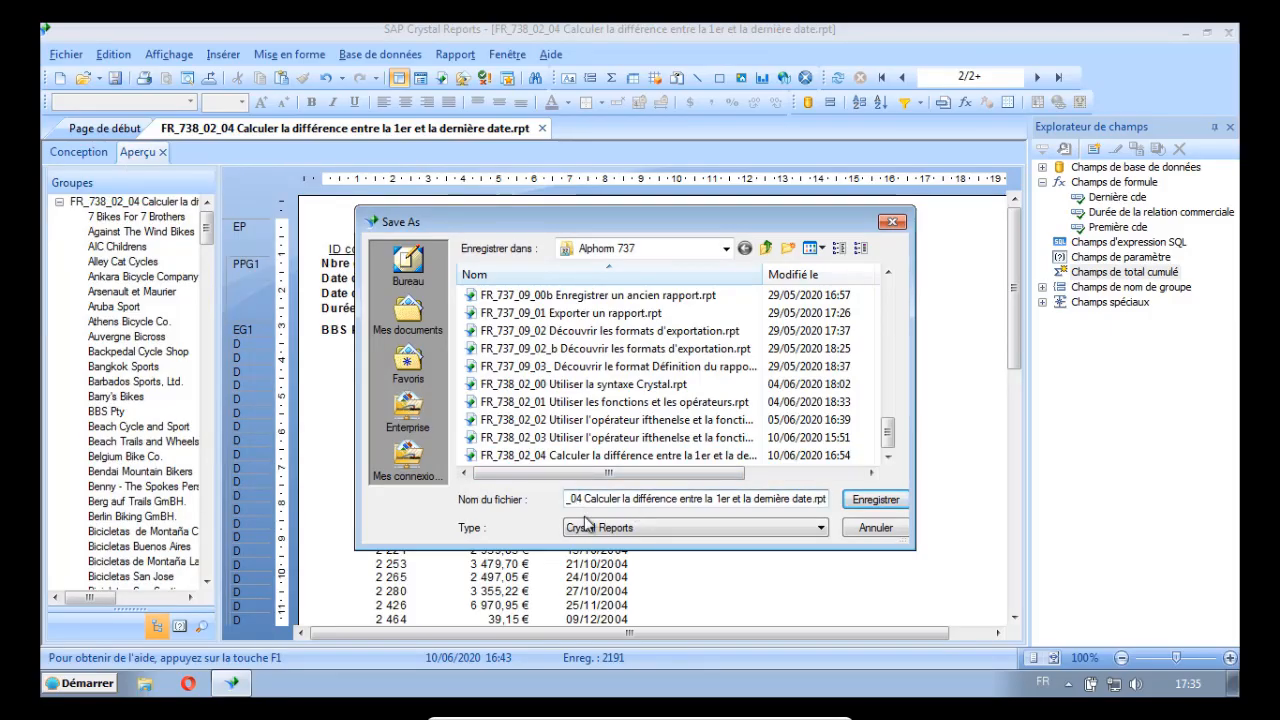
pyautogui.press('Delete')
pyautogui.write('5')
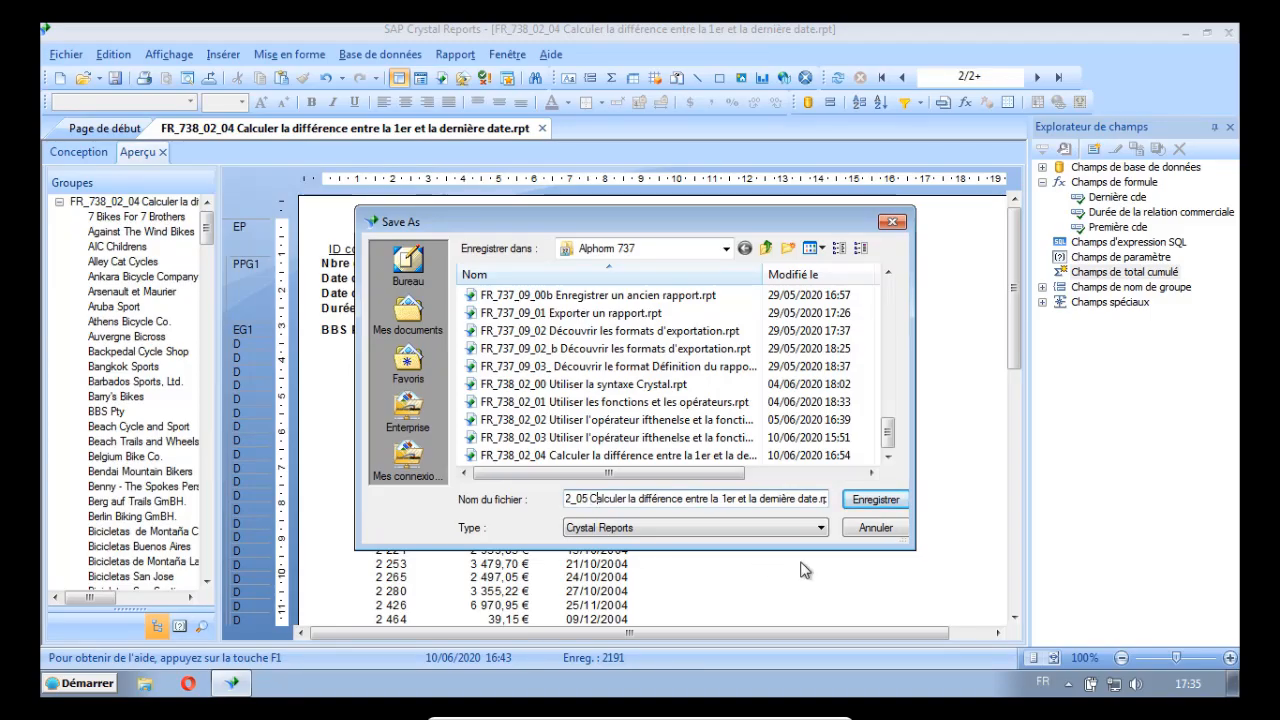
pyautogui.press('Delete')
pyautogui.press('Delete')
pyautogui.press('Delete')
pyautogui.press('Delete')
pyautogui.press('Delete')
pyautogui.press('Delete')
pyautogui.press('Delete')
pyautogui.press('Delete')
pyautogui.press('Delete')
pyautogui.press('Delete')
pyautogui.press('Delete')
pyautogui.press('Delete')
pyautogui.press('Delete')
pyautogui.press('Delete')
pyautogui.press('Delete')
pyautogui.press('Delete')
pyautogui.press('Delete')
pyautogui.press('Delete')
pyautogui.press('Delete')
pyautogui.press('Delete')
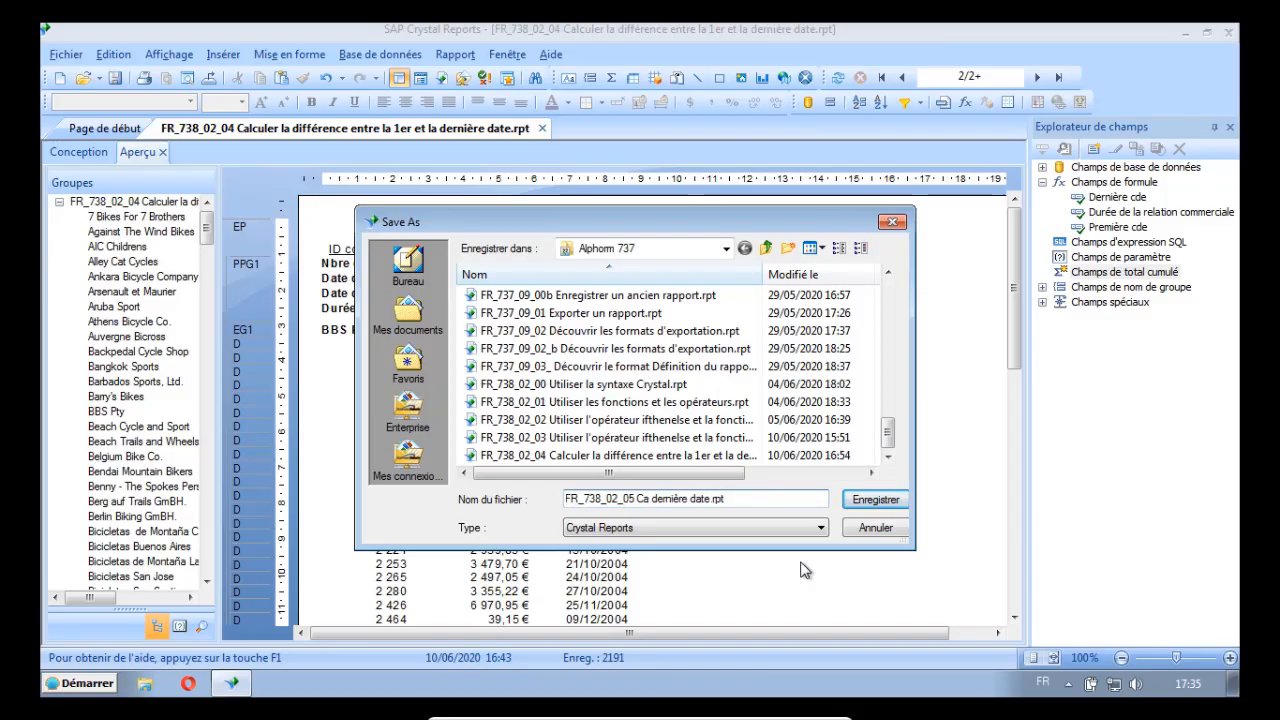
pyautogui.press('Delete')
pyautogui.press('Delete')
pyautogui.press('Delete')
pyautogui.press('Delete')
pyautogui.press('Delete')
pyautogui.press('Delete')
pyautogui.press('Delete')
pyautogui.press('Delete')
pyautogui.press('Delete')
pyautogui.press('Delete')
pyautogui.press('Delete')
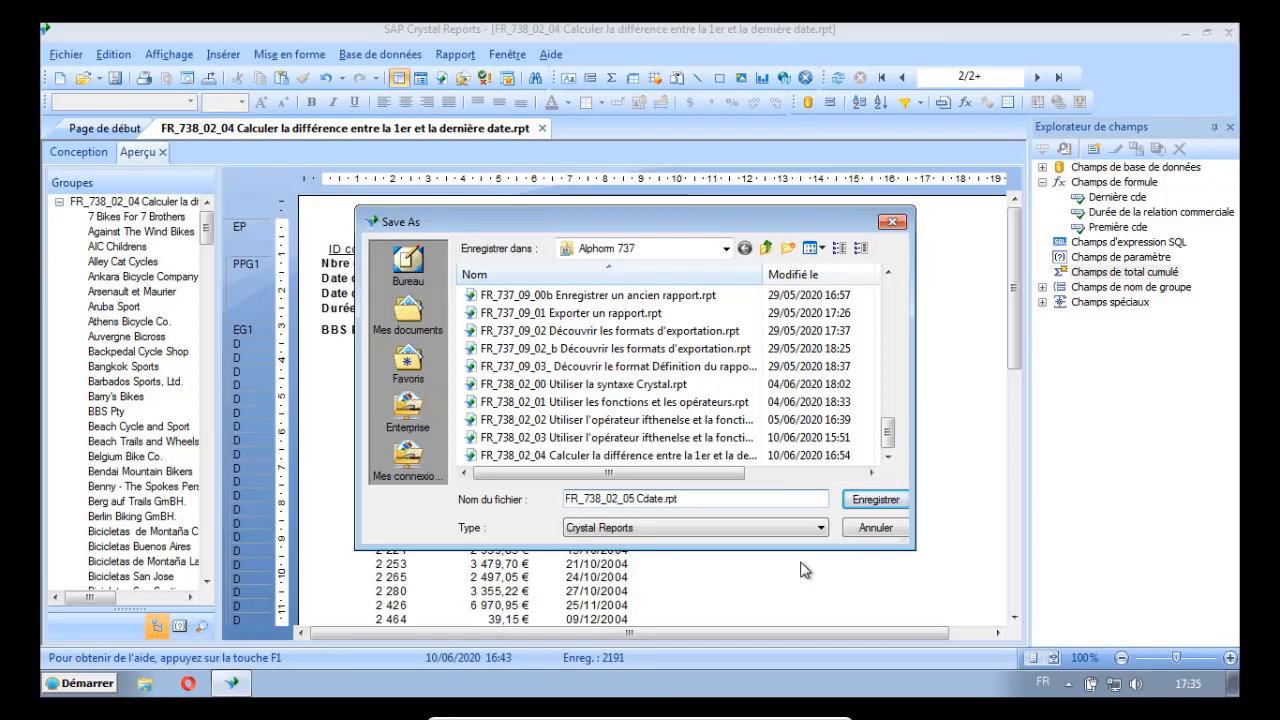
pyautogui.press('Delete')
pyautogui.press('Delete')
pyautogui.press('Delete')
pyautogui.press('Delete')
pyautogui.write('hamps de ')
pyautogui.write('t')
pyautogui.write('otal cum')
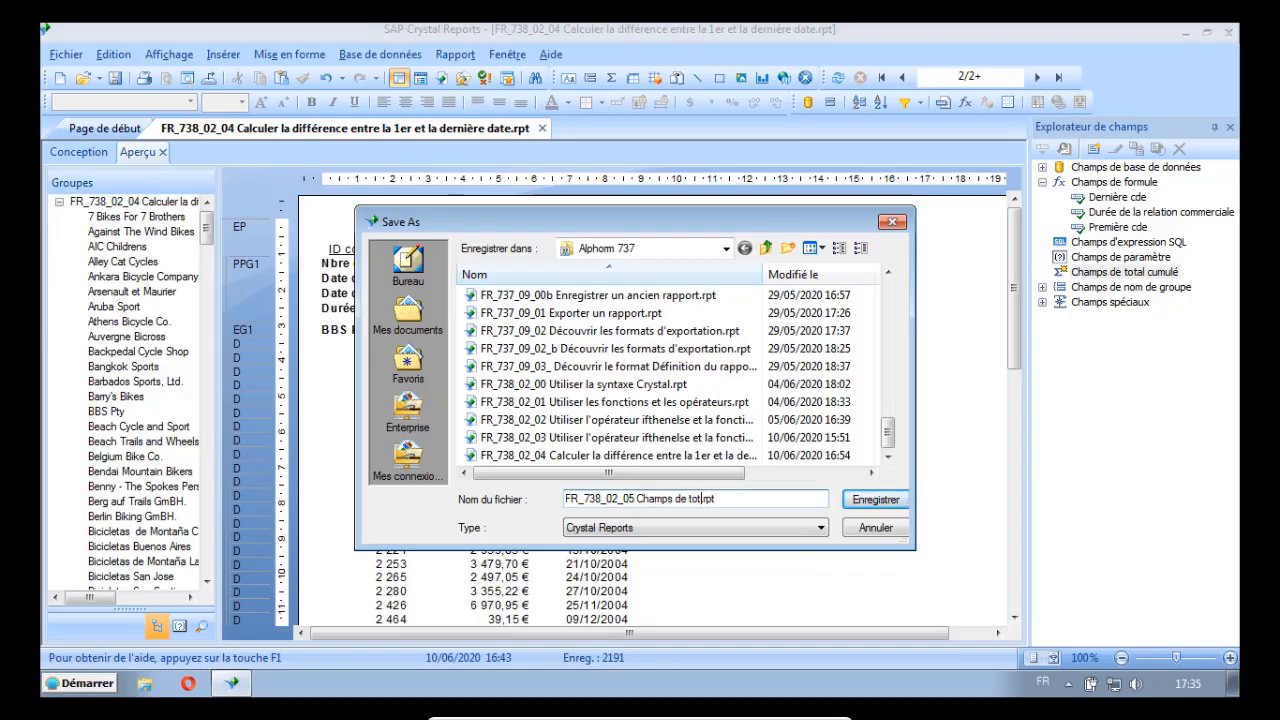
pyautogui.write('ulé et f')
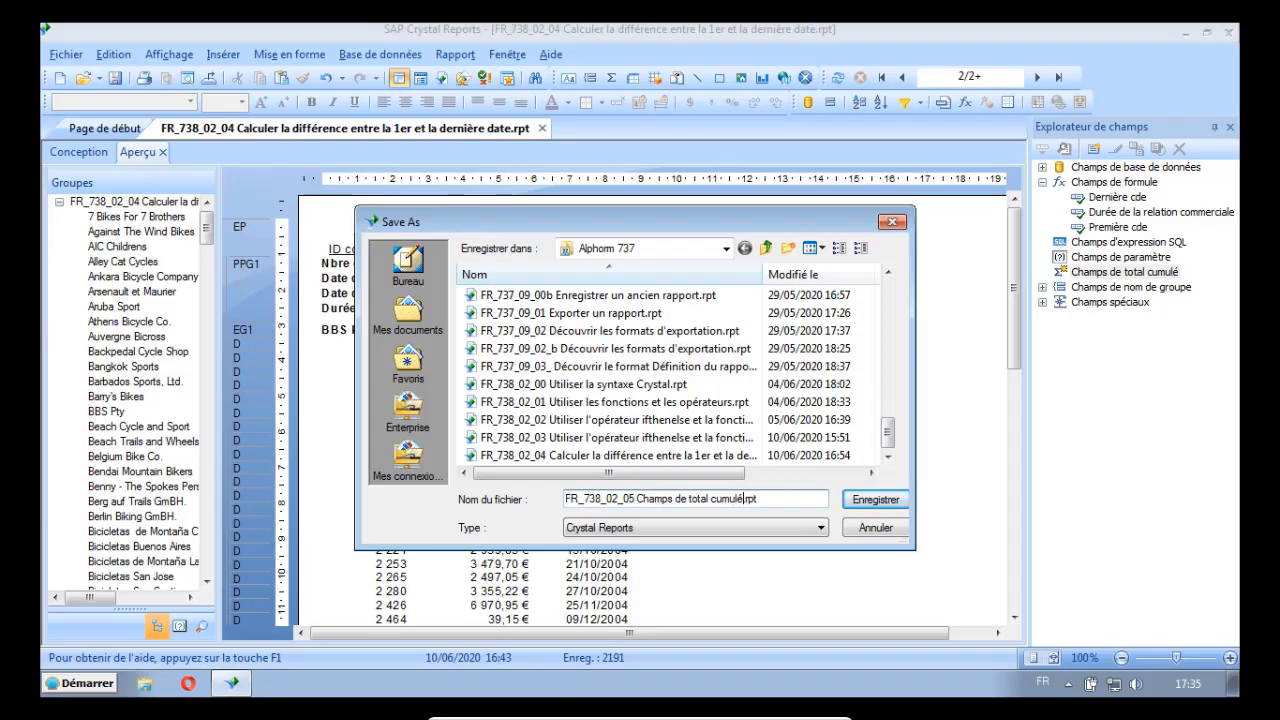
pyautogui.write('ormule conditionnelle')
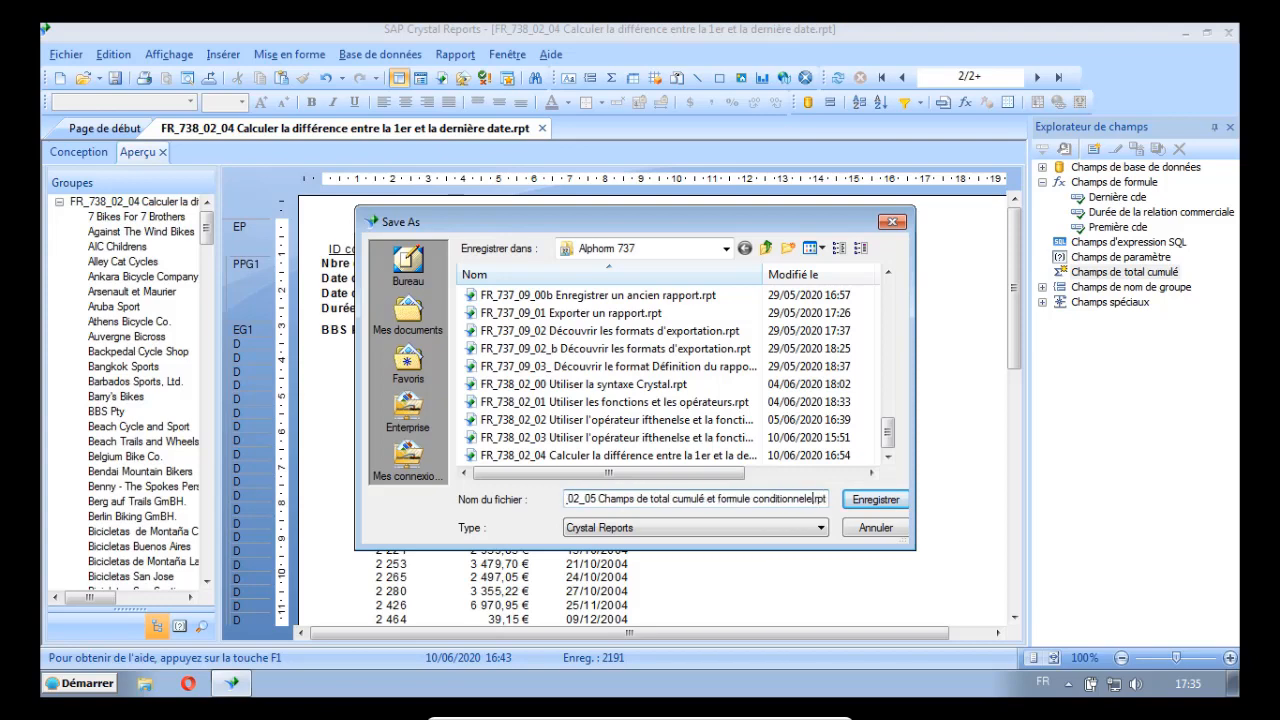
pyautogui.press('BackSpace')
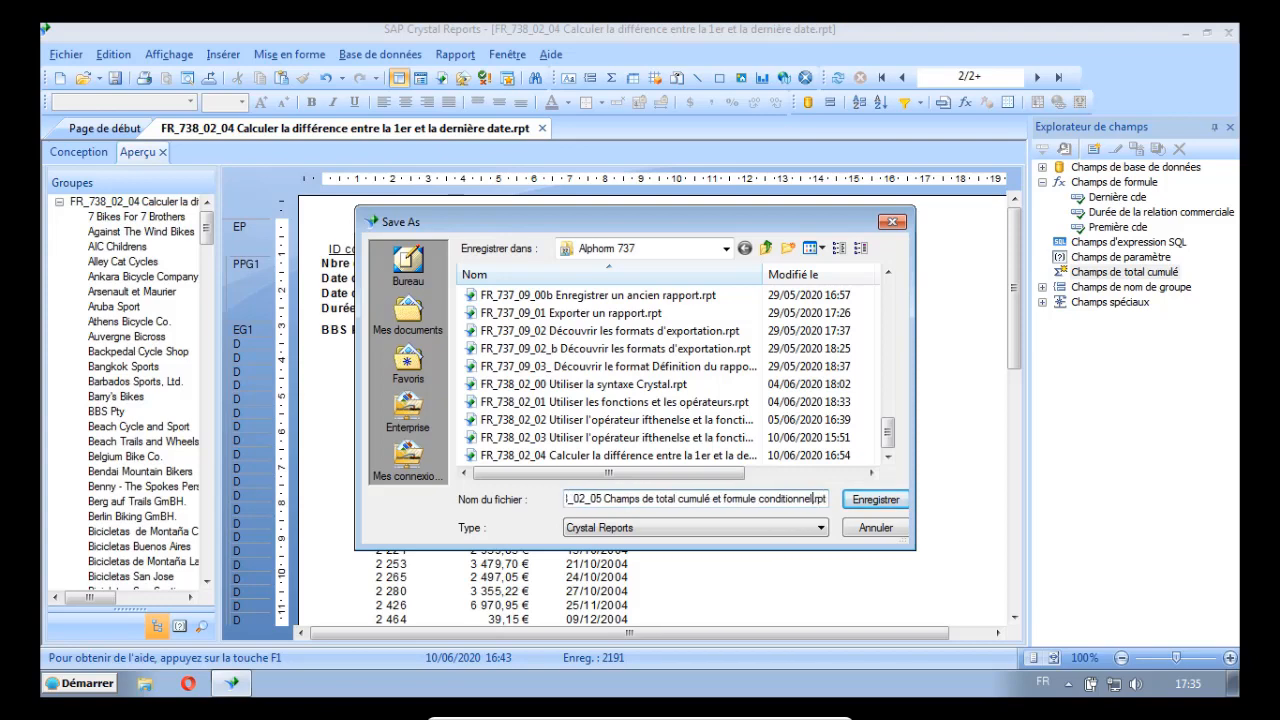
pyautogui.press('Return')
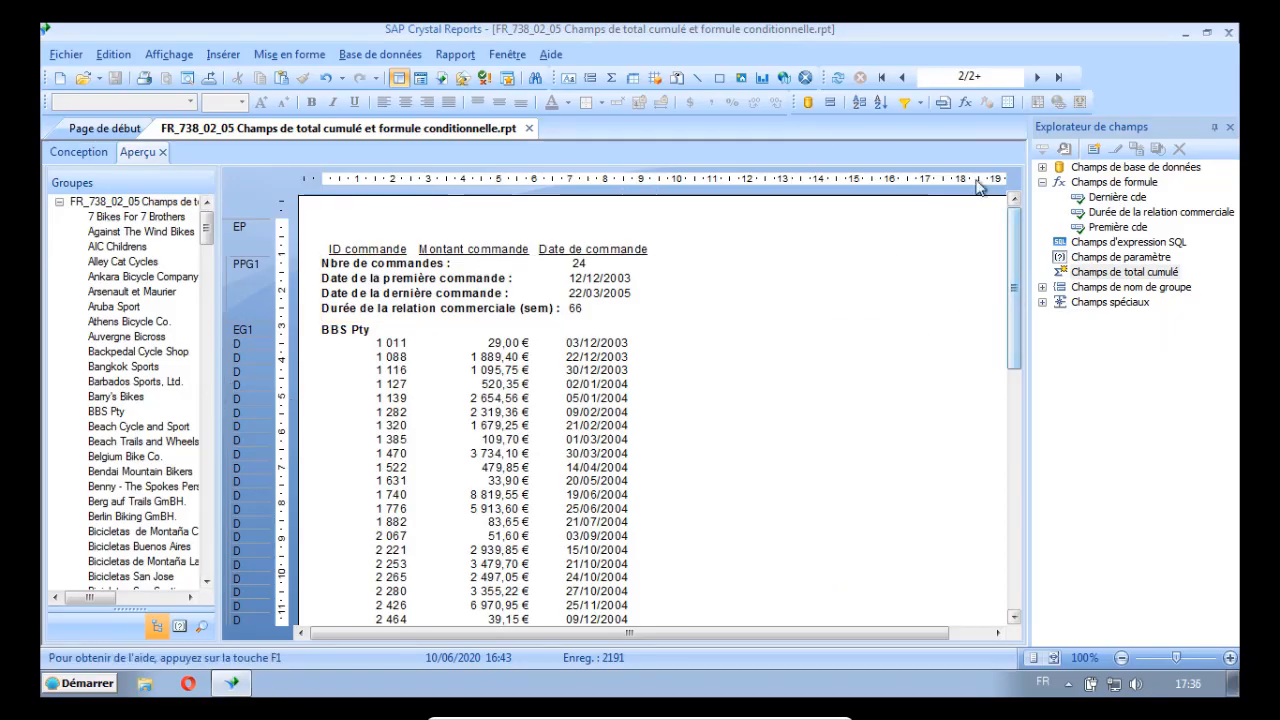
# Return to the first page of the preview and review the Alley Cat Cycles orders down to the group footer
pyautogui.click(880, 80)
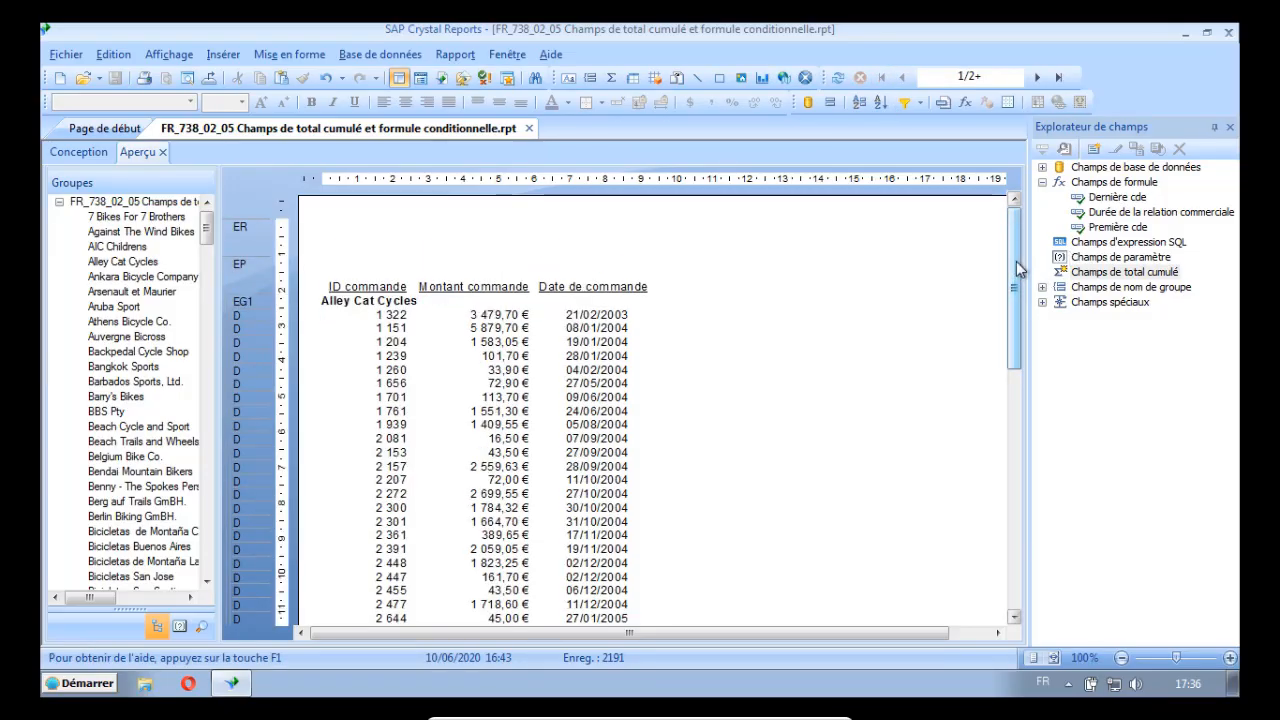
pyautogui.moveTo(1016, 261); pyautogui.dragTo(1021, 312)
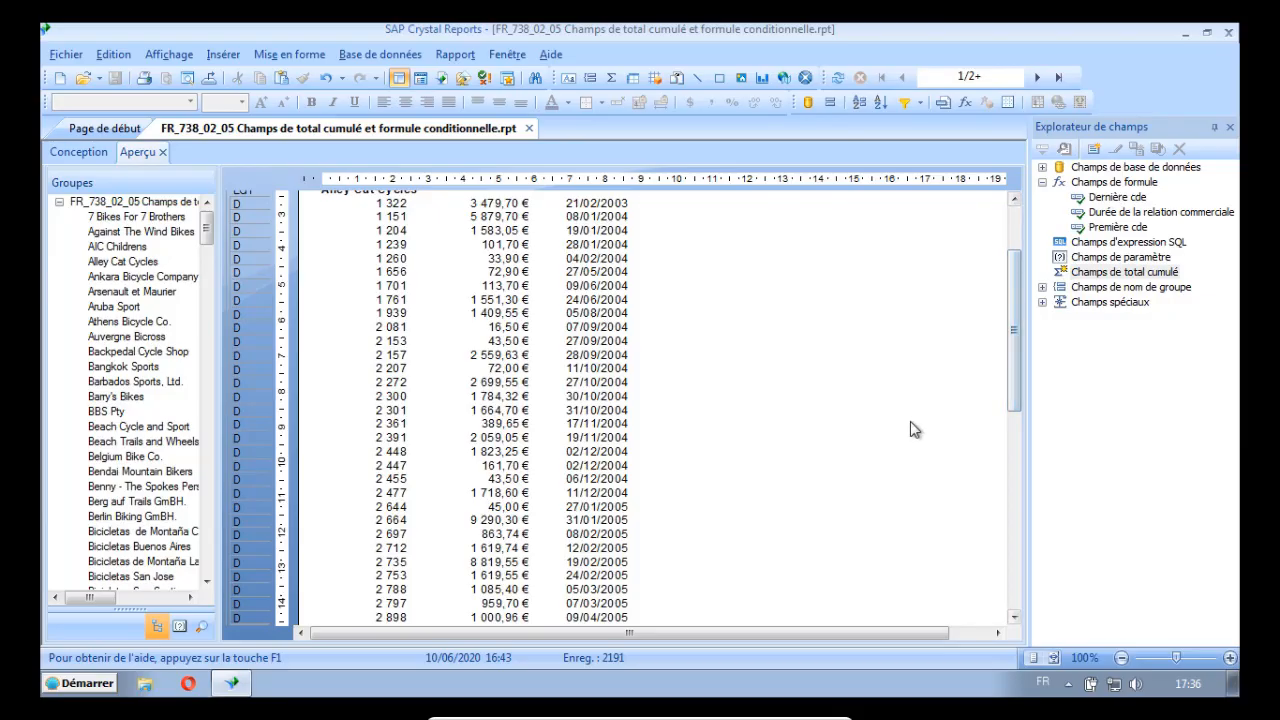
pyautogui.moveTo(1017, 306); pyautogui.dragTo(1021, 317)
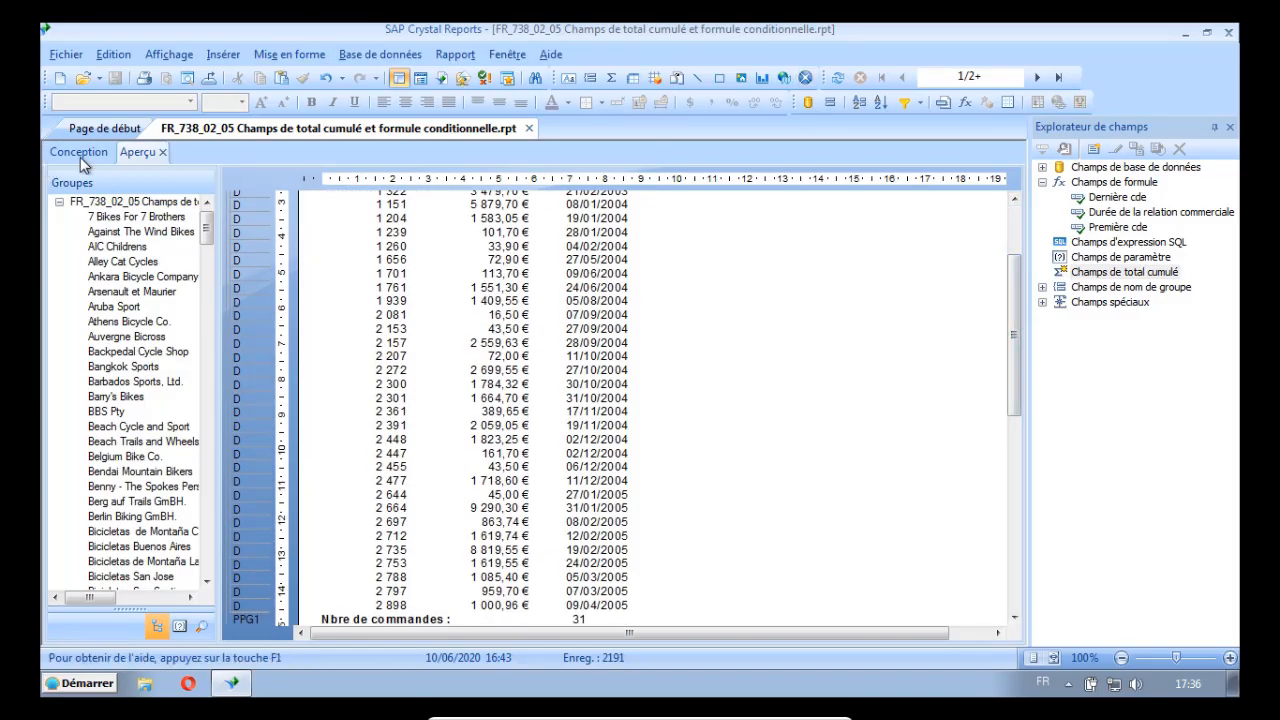
# Switch to the report design and increase the height of the group 1 footer section to make room below its fields
pyautogui.click(88, 160)
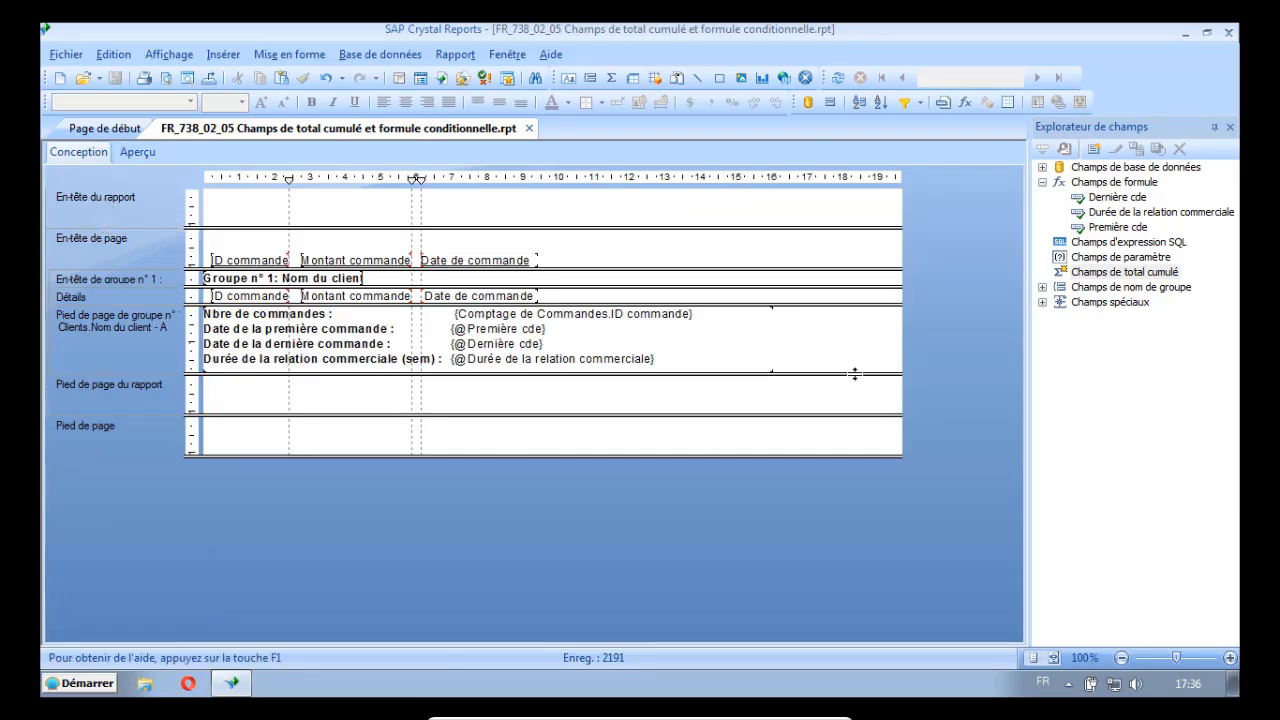
pyautogui.moveTo(855, 373); pyautogui.dragTo(862, 405)
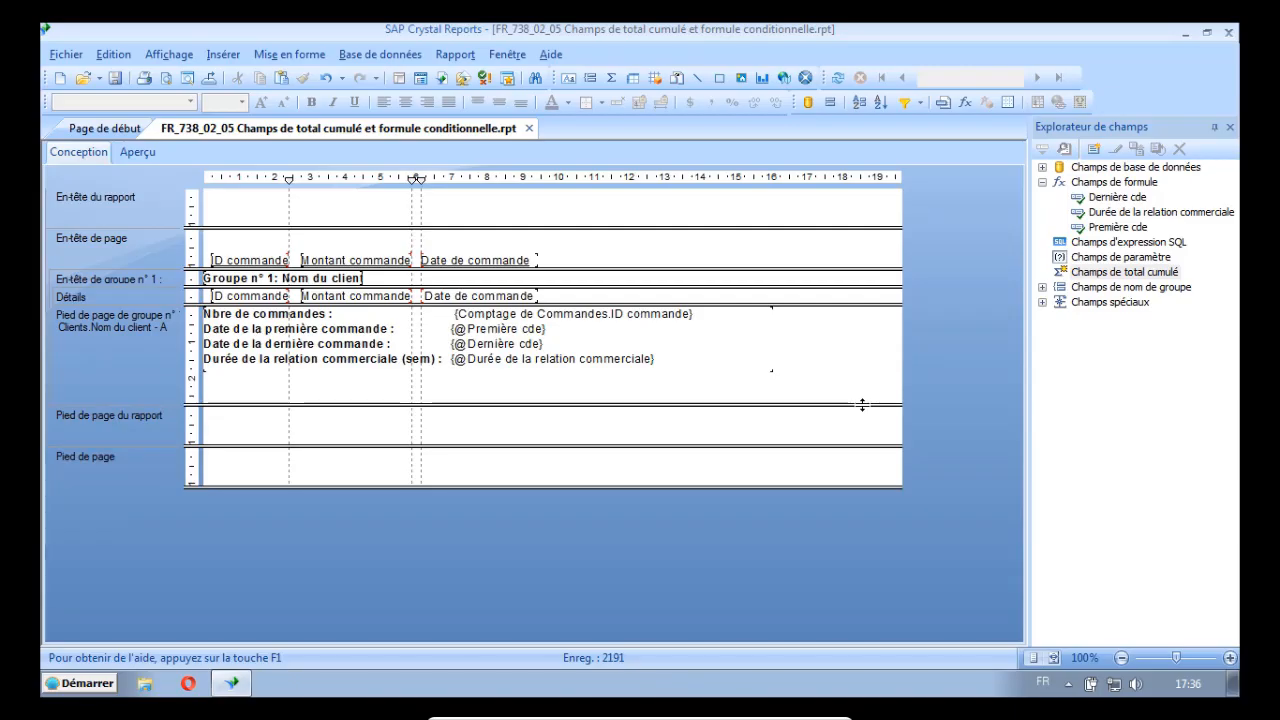
# Examine the summary calculation types offered for the ID commande detail field, without inserting a summary
pyautogui.click(249, 300)
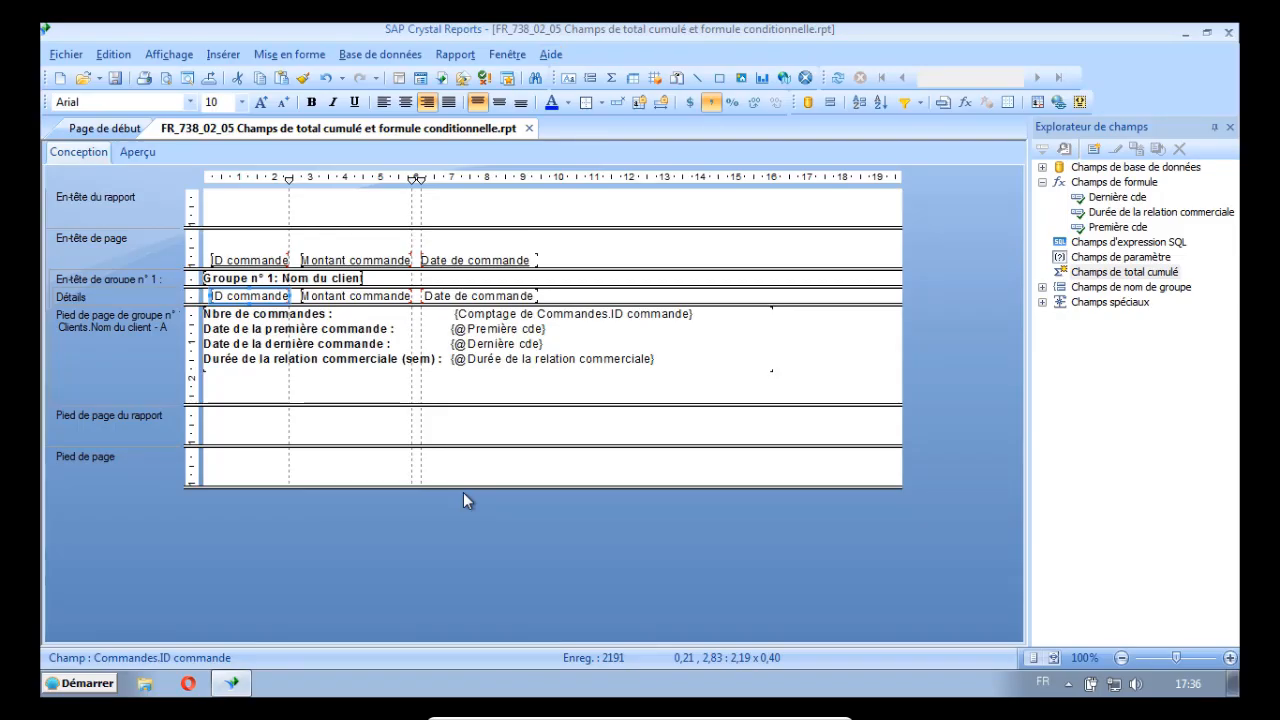
pyautogui.click(223, 55)
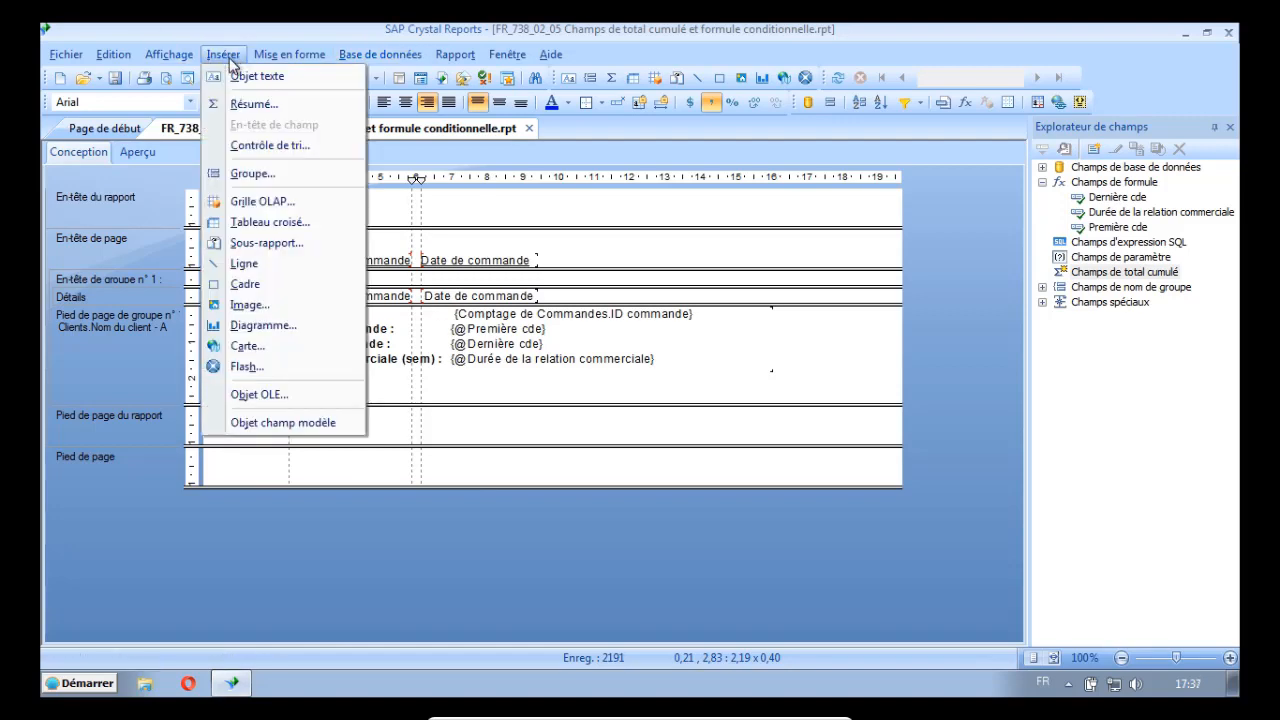
pyautogui.click(257, 110)
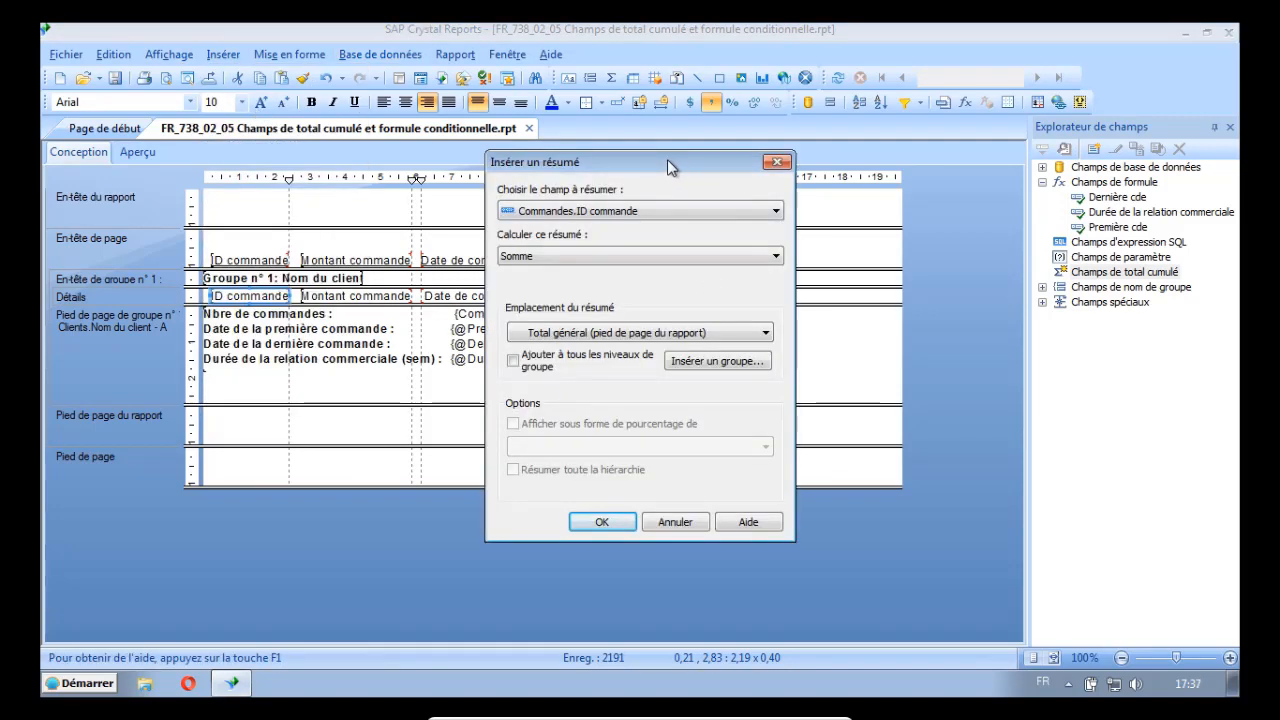
pyautogui.moveTo(658, 160); pyautogui.dragTo(479, 186)
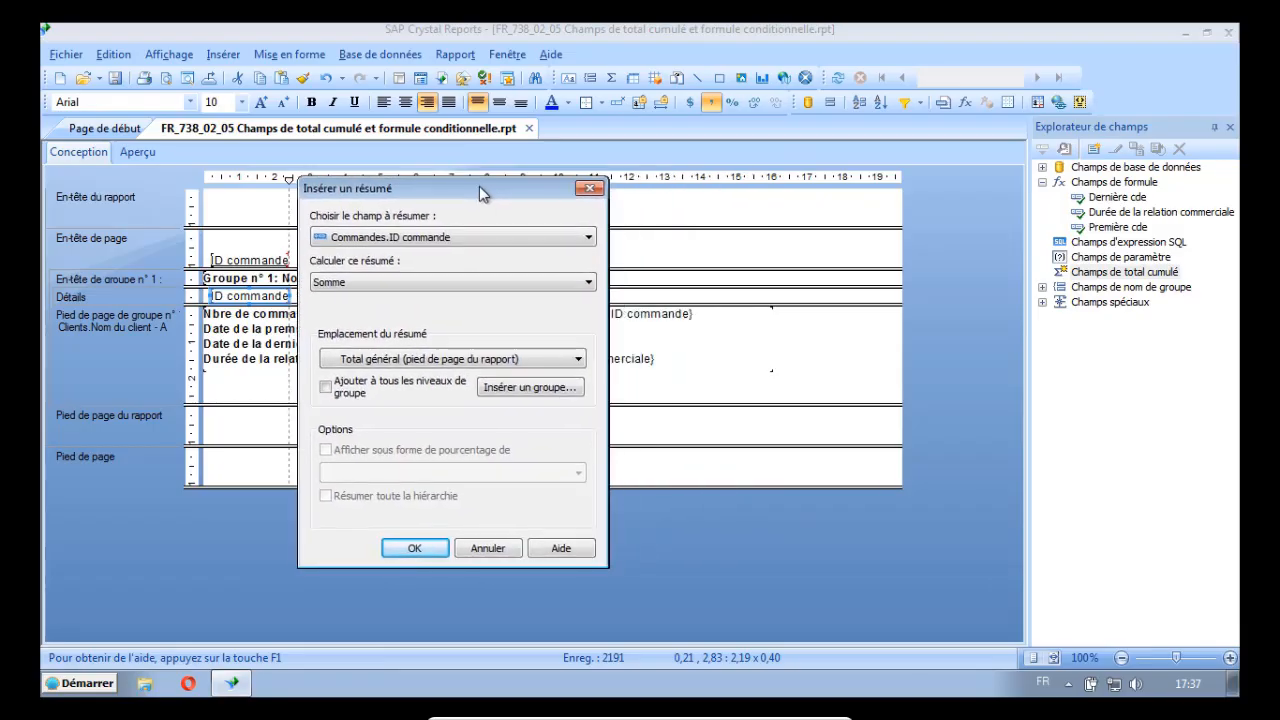
pyautogui.click(587, 284)
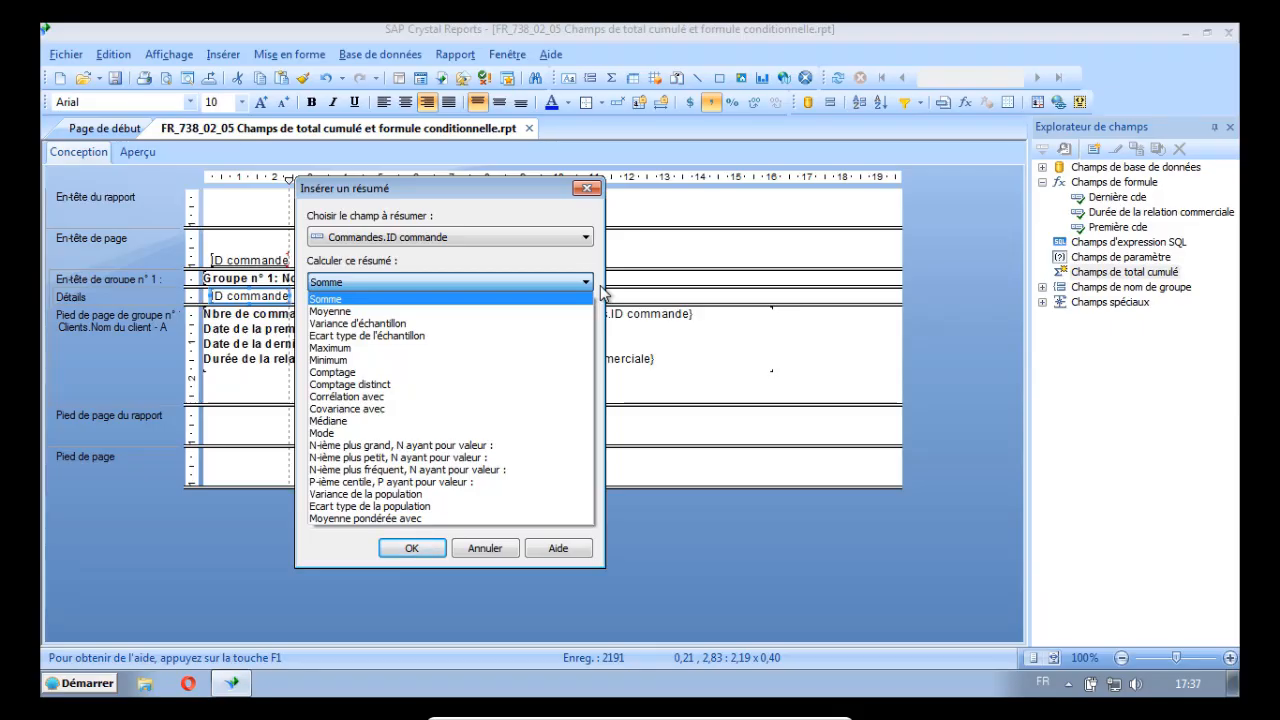
pyautogui.click(476, 551)
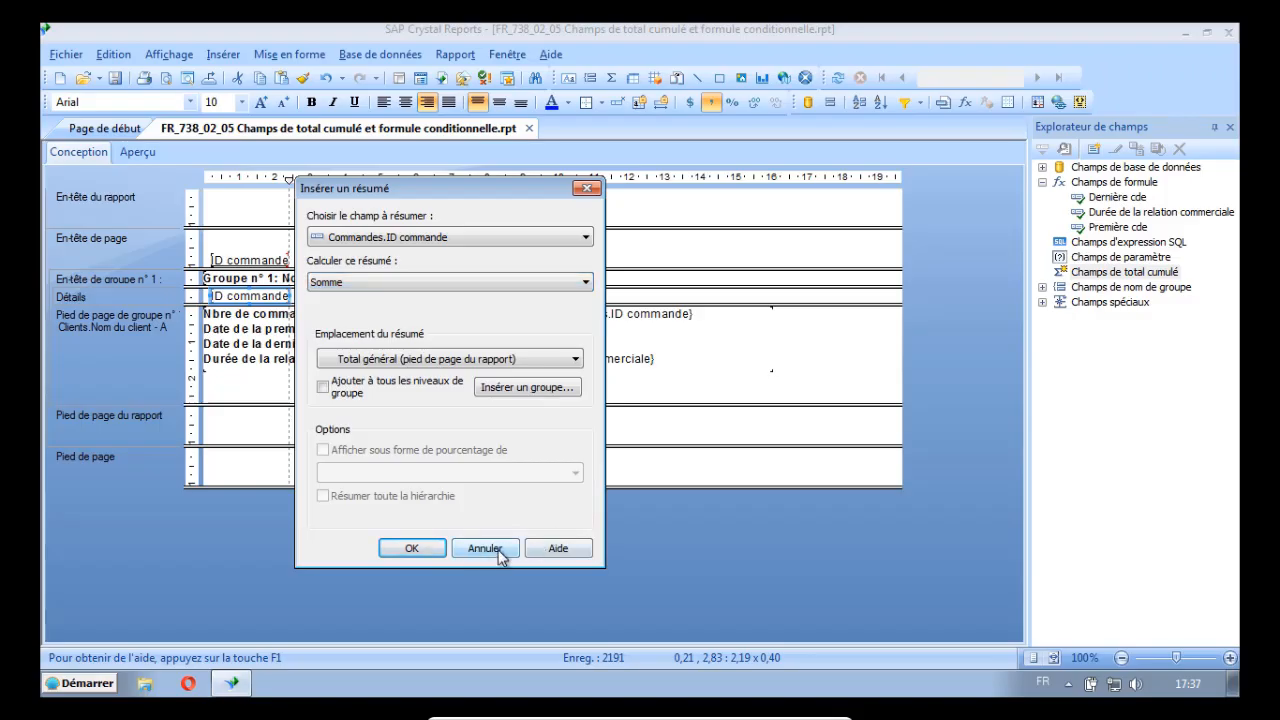
pyautogui.click(495, 550)
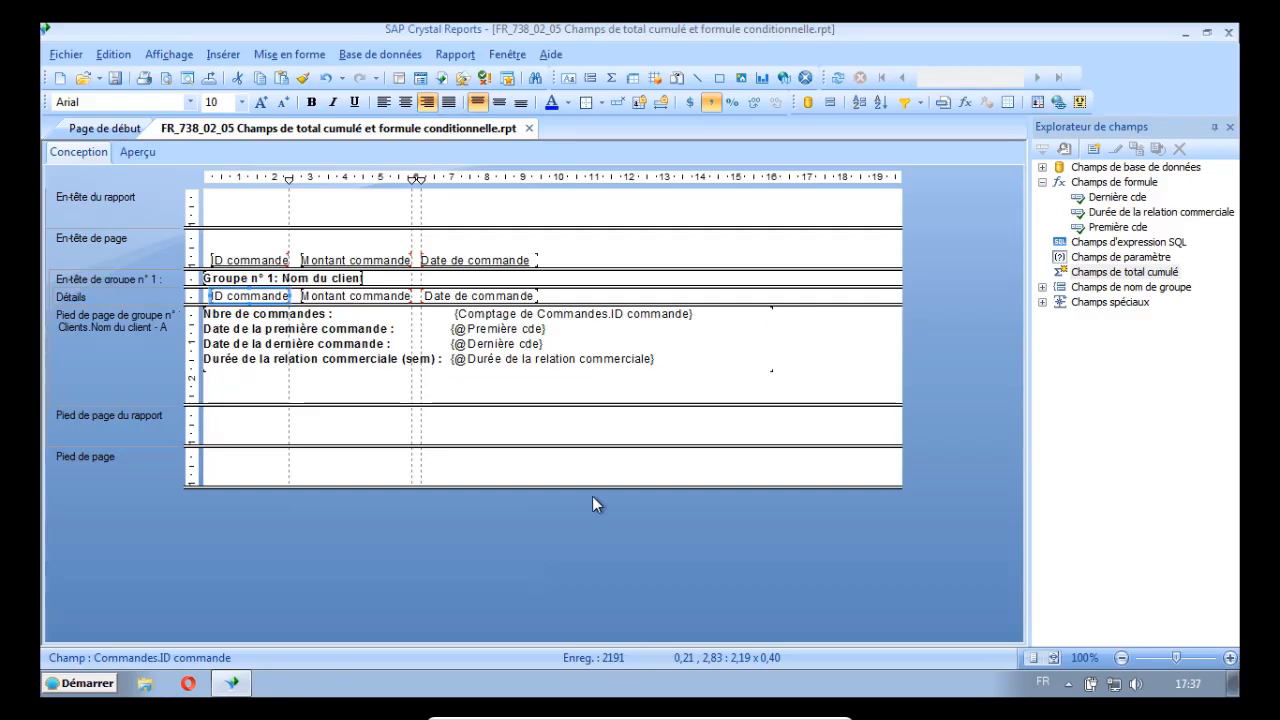
# Create a running total field named "Cdes >= 1000"
pyautogui.click(1152, 279)
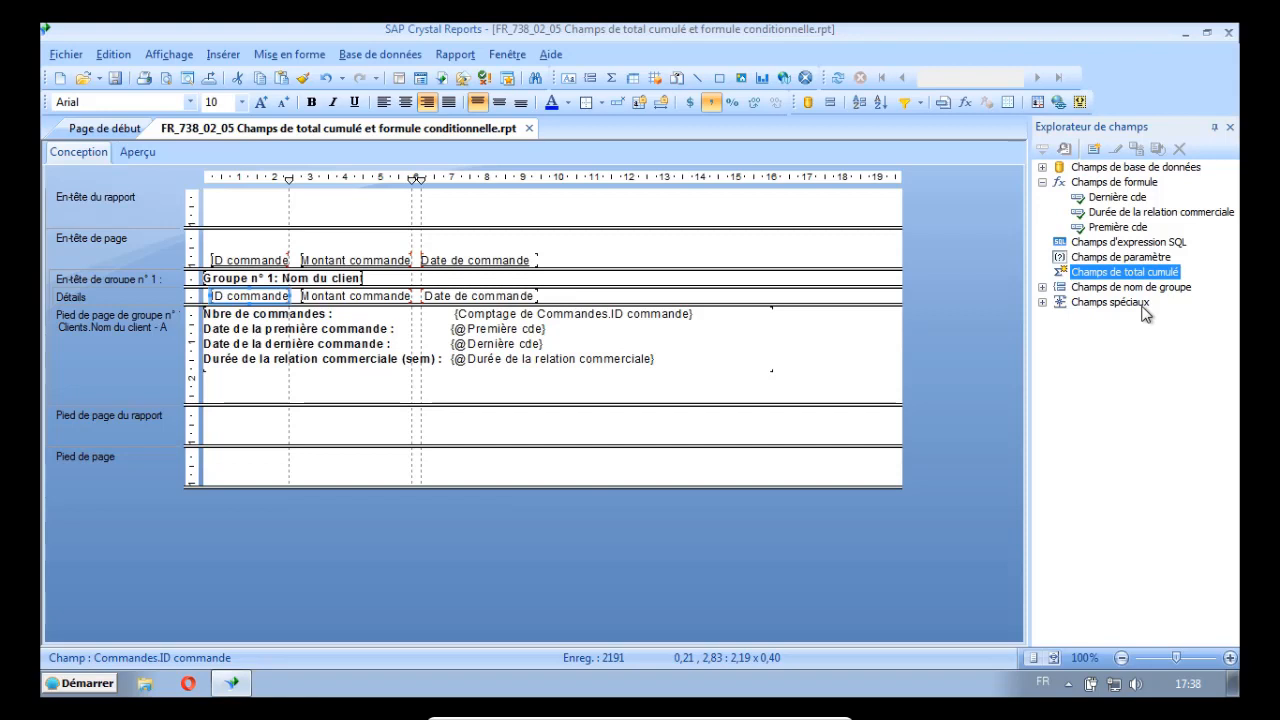
pyautogui.click(1093, 150)
pyautogui.moveTo(629, 154); pyautogui.dragTo(541, 185)
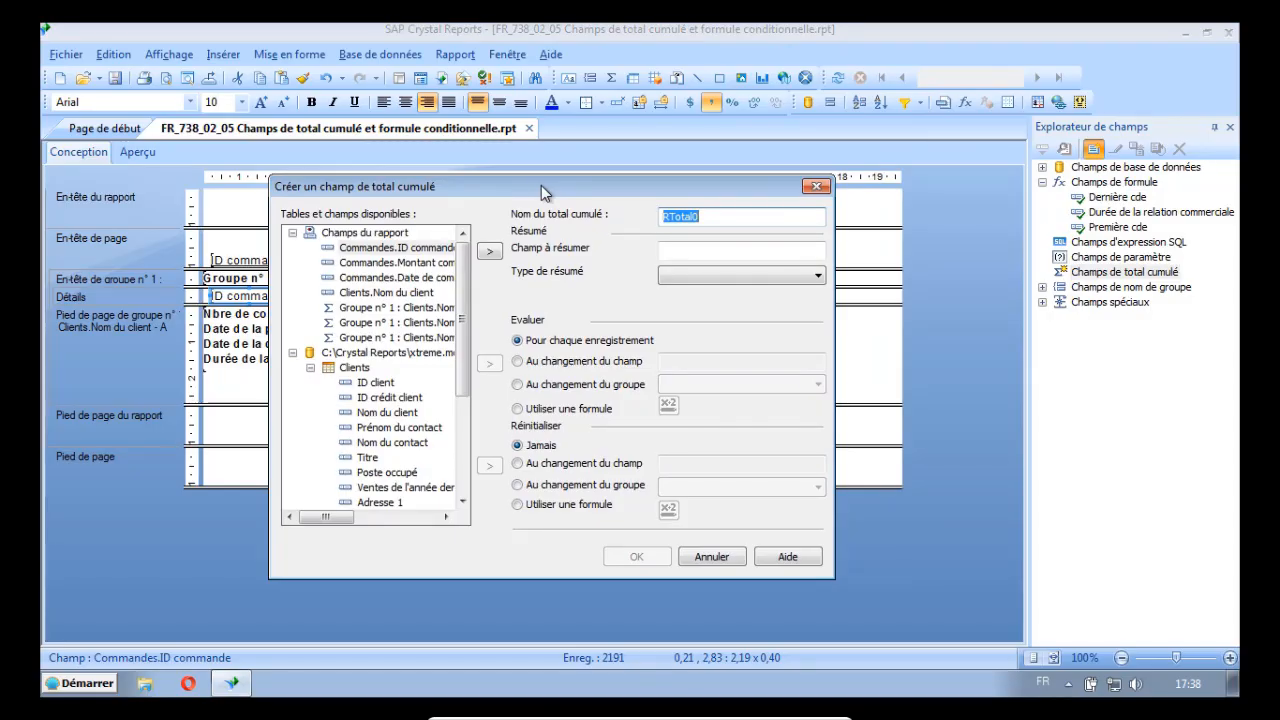
pyautogui.write('Cdes >= 1000')
# Make the running total count (comptage) Commandes.ID commande and reset on each change of Groupe n° 1 : Clients.Nom du client
pyautogui.click(404, 256)
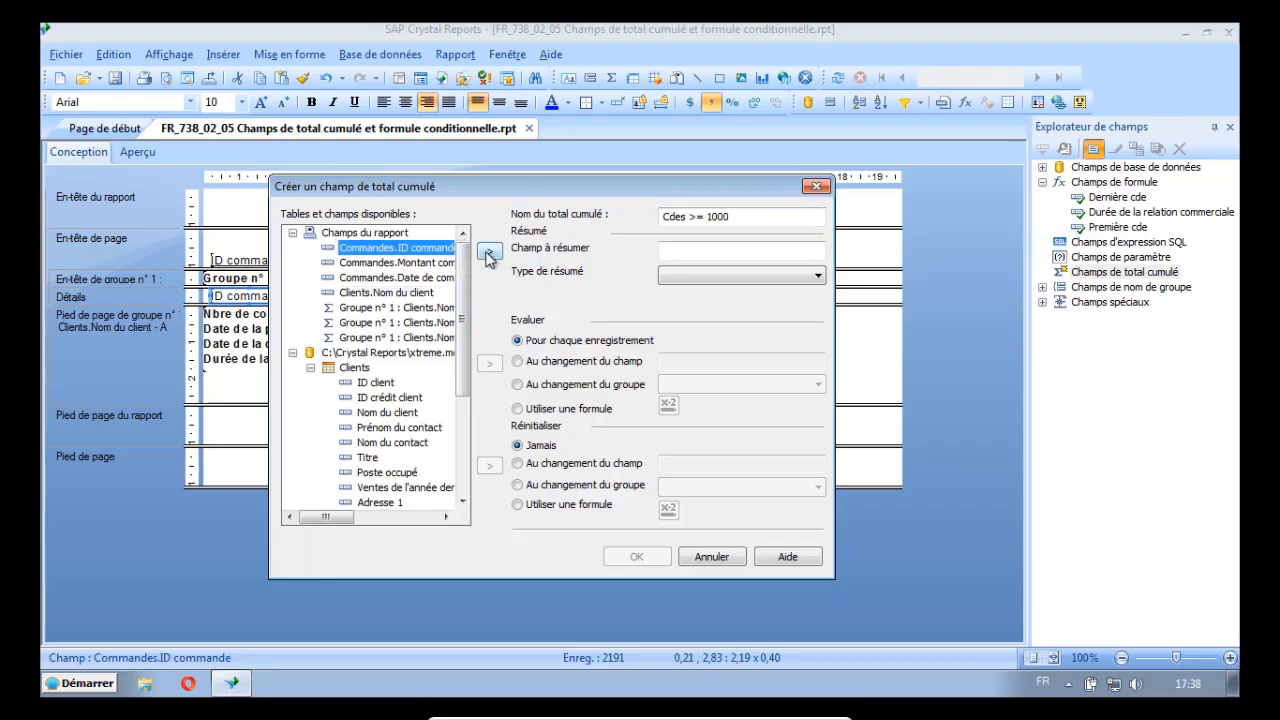
pyautogui.click(487, 256)
pyautogui.click(817, 276)
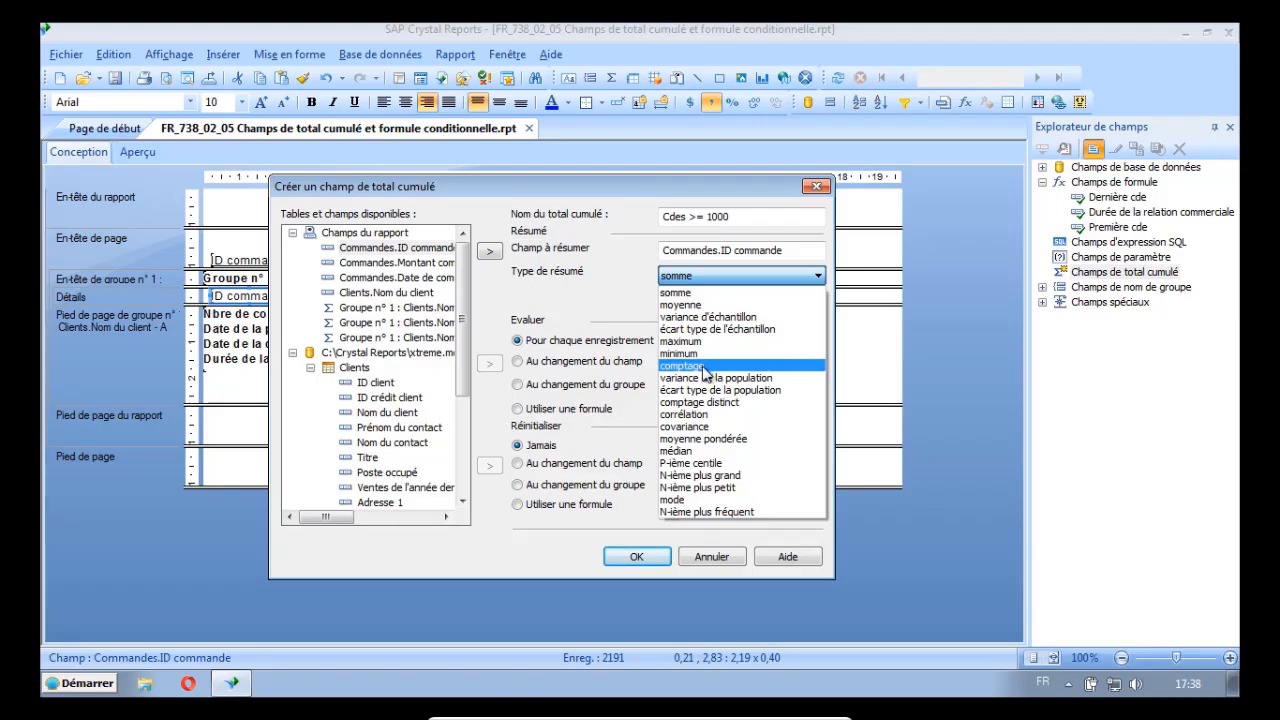
pyautogui.click(706, 367)
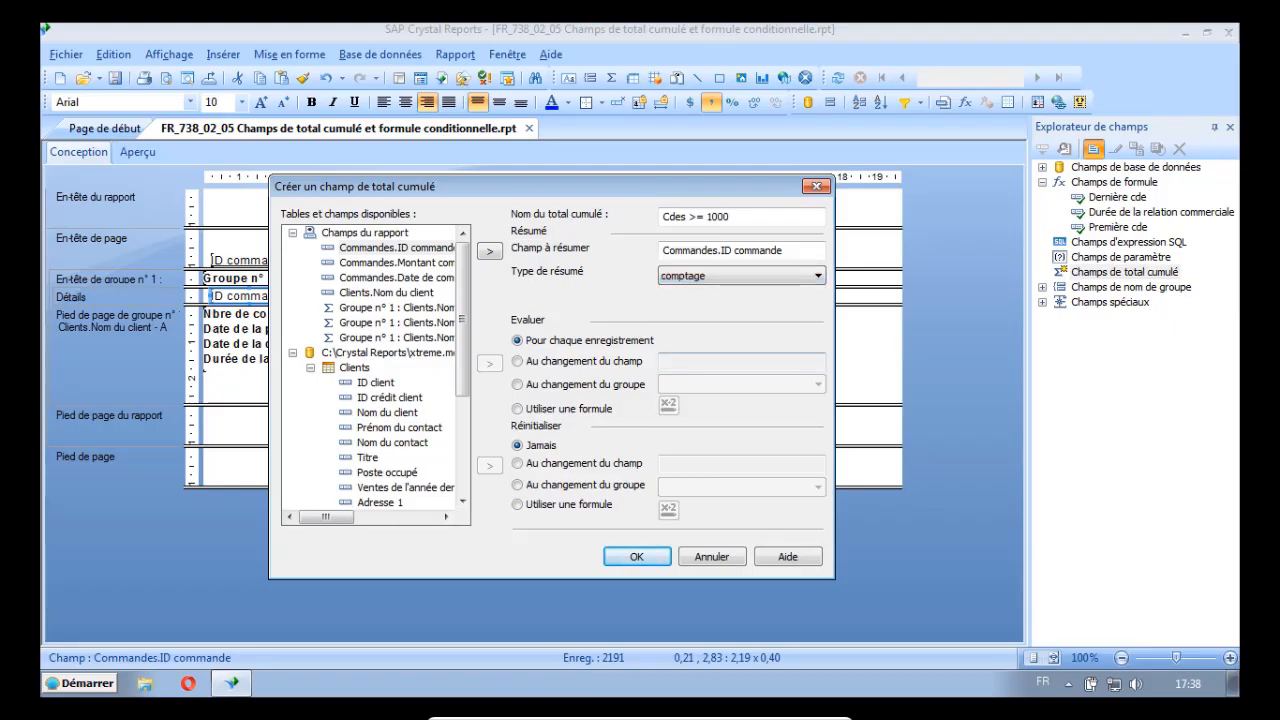
pyautogui.moveTo(490, 192); pyautogui.dragTo(472, 163)
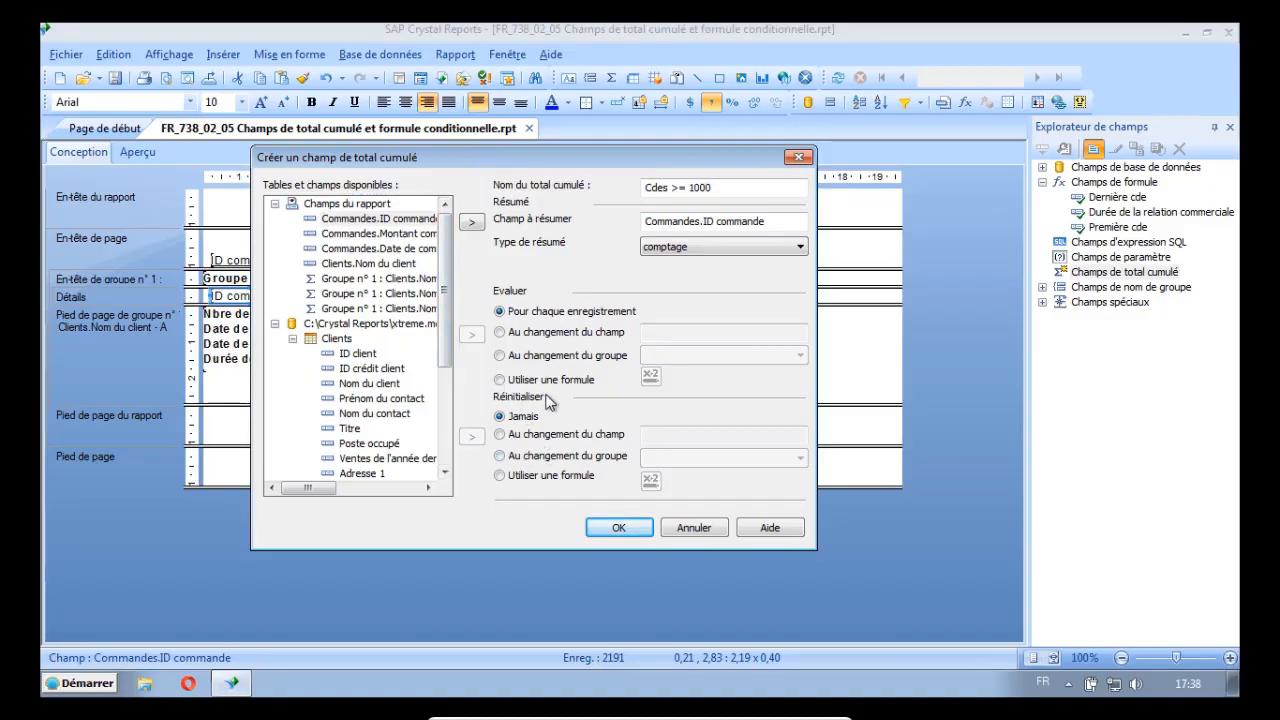
pyautogui.click(504, 457)
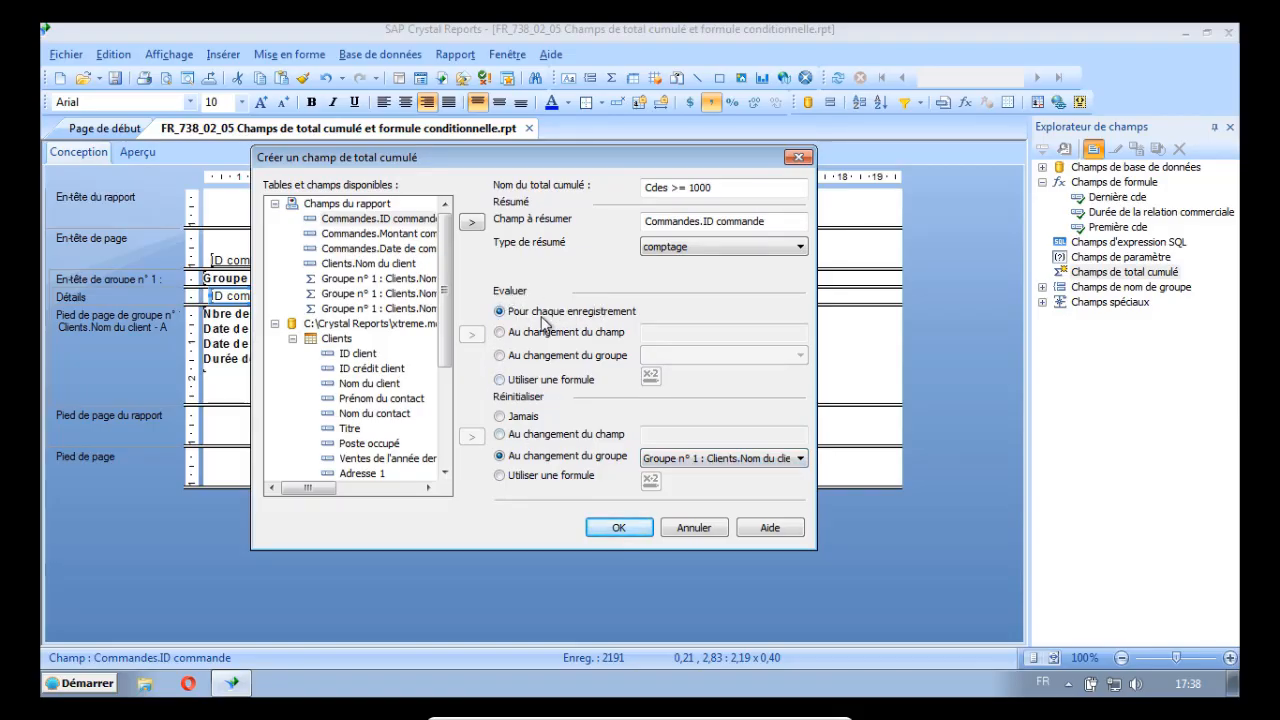
# Evaluate the running total with a formula, entering the condition {Commandes.Montant commande} >= 1000
pyautogui.click(500, 383)
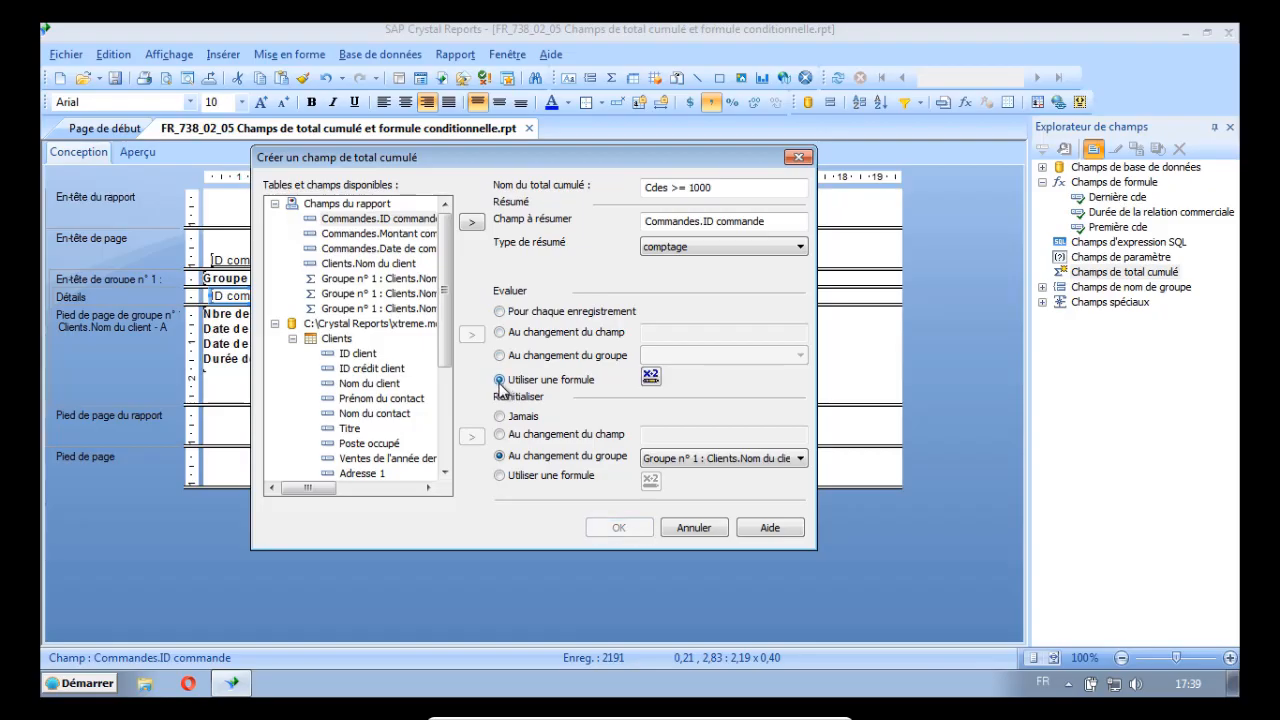
pyautogui.click(651, 375)
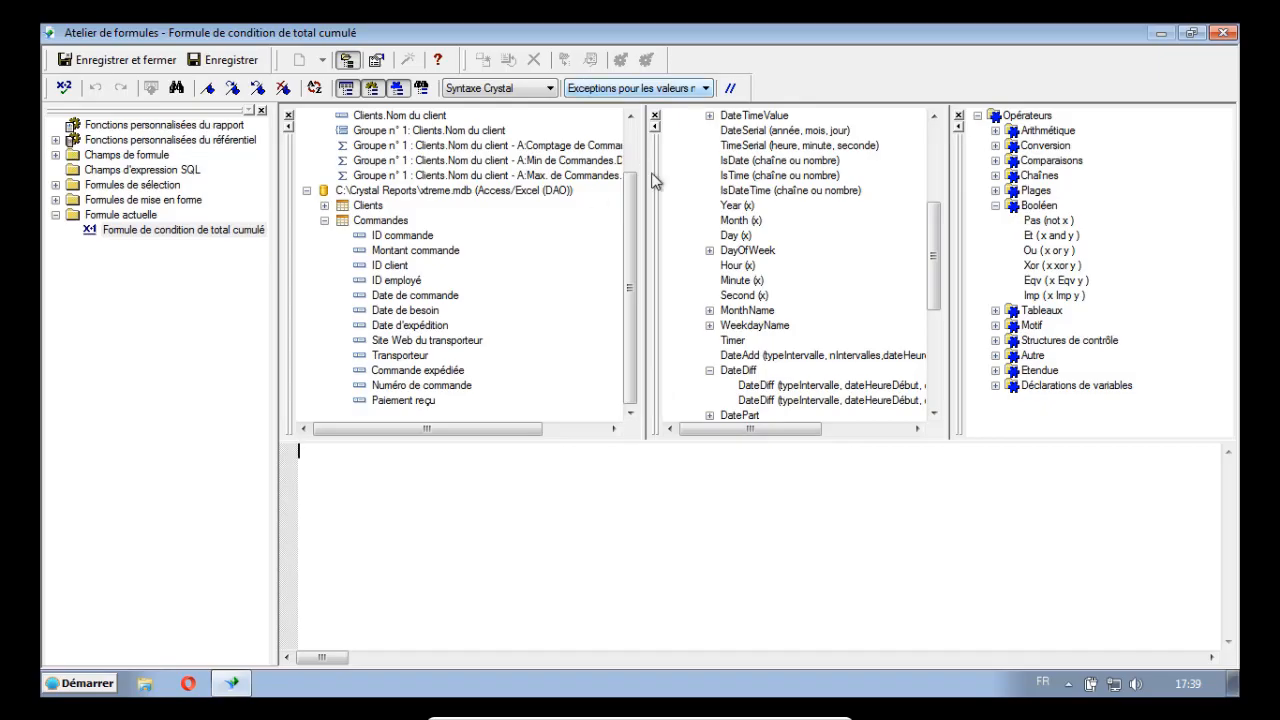
pyautogui.scroll(2, 632, 243)
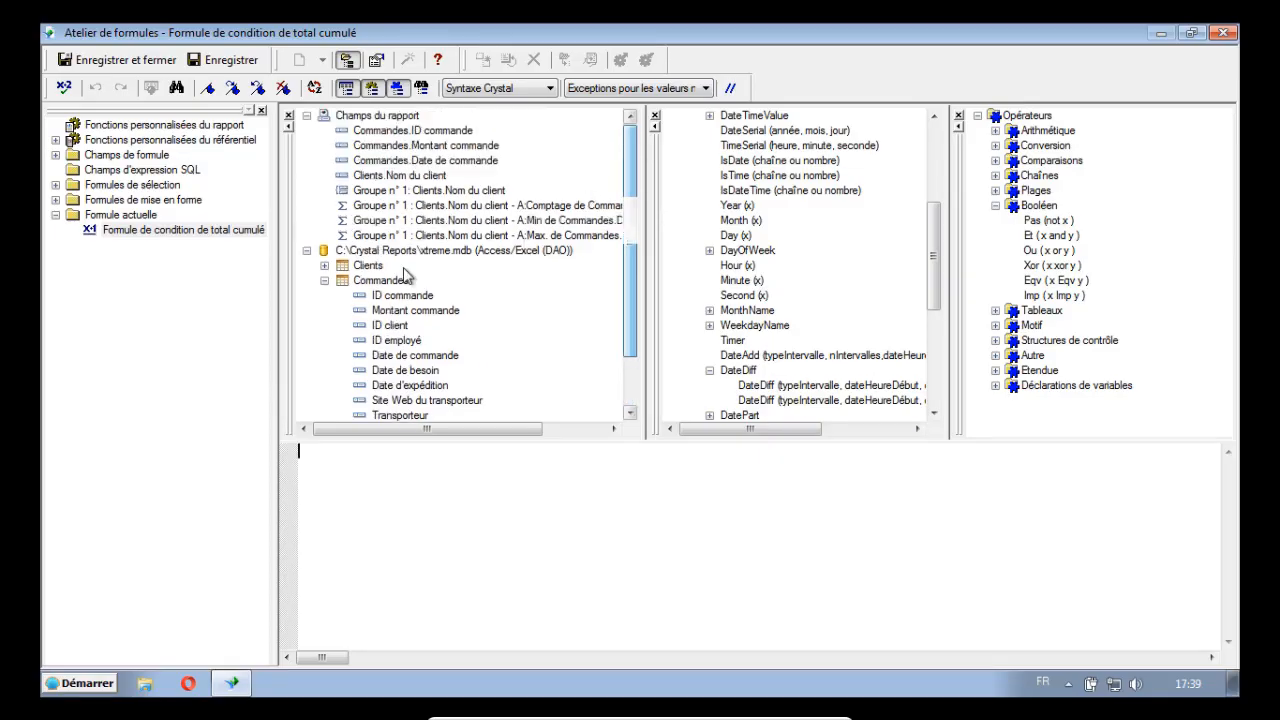
pyautogui.click(324, 280)
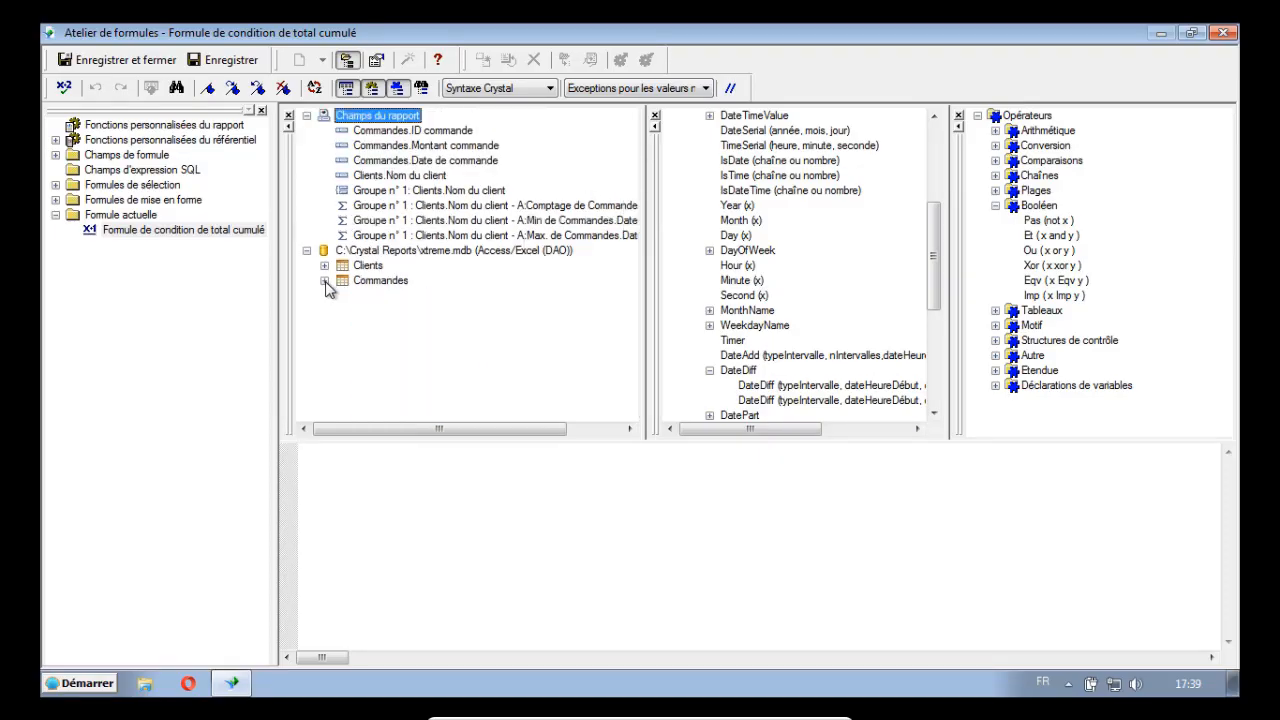
pyautogui.doubleClick(458, 146)
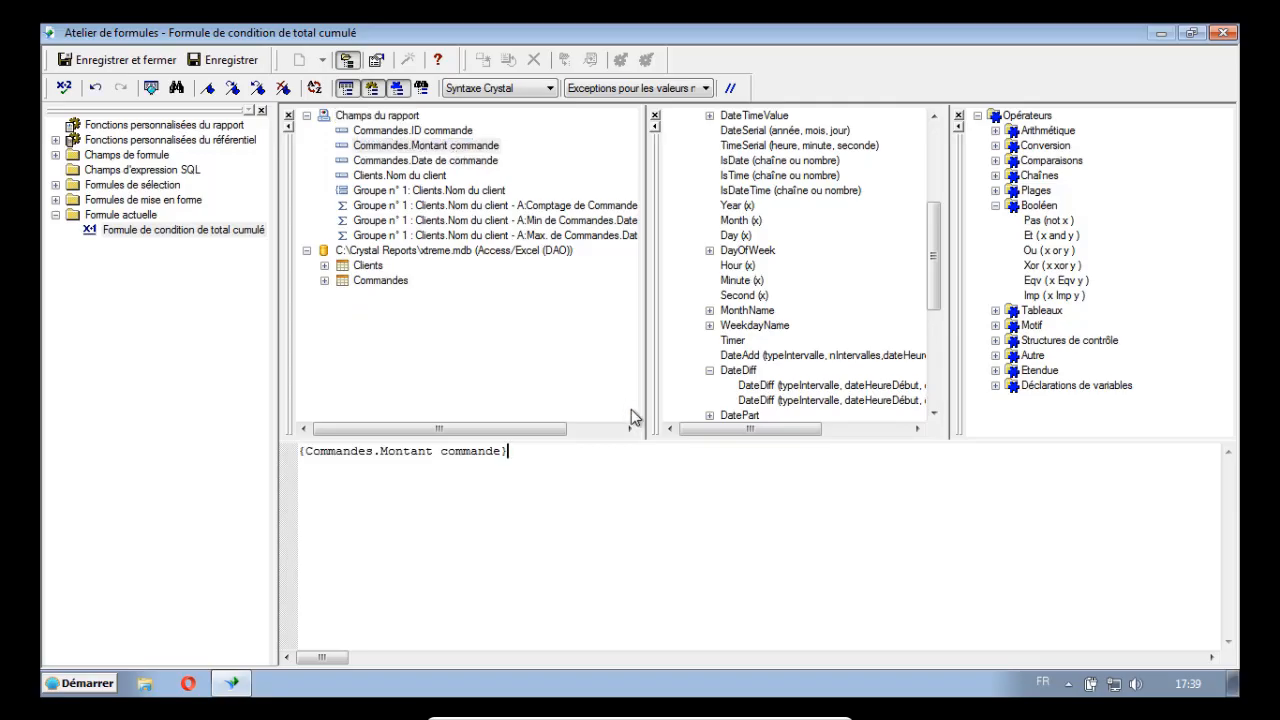
pyautogui.write('>= 1000')
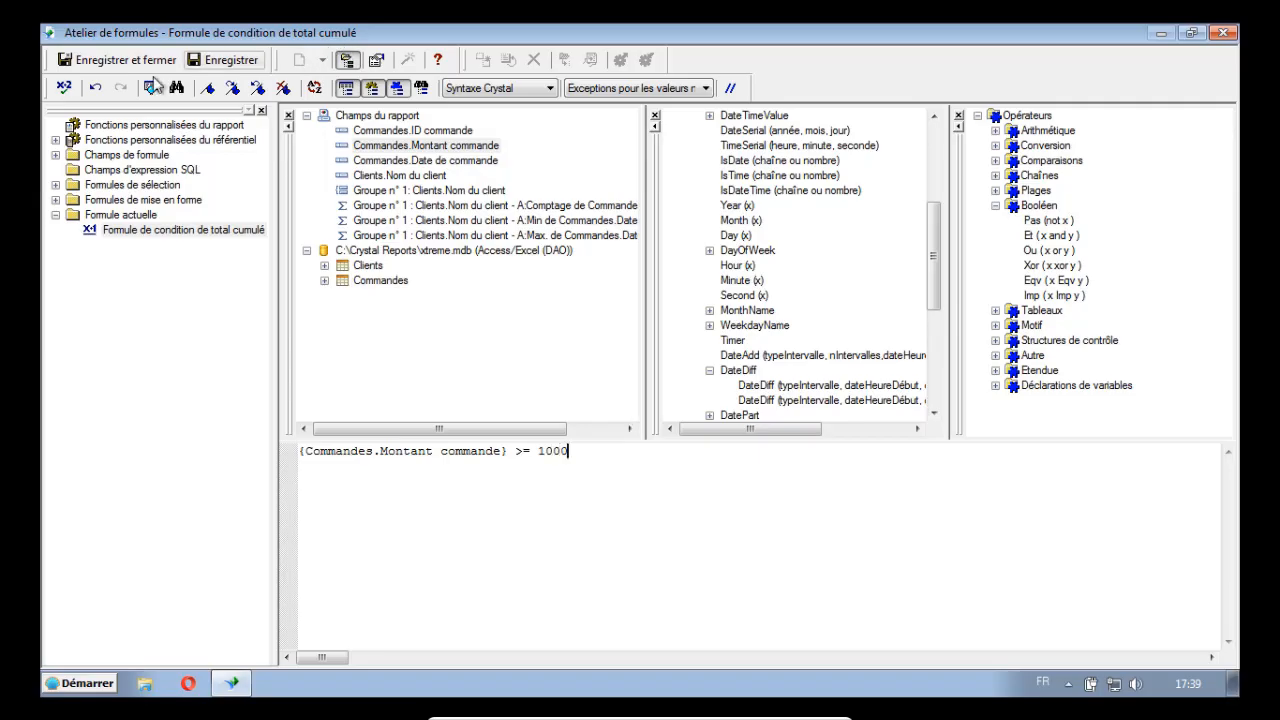
# Check the condition formula for errors, save and close it, and confirm the creation of the running total field
pyautogui.click(66, 92)
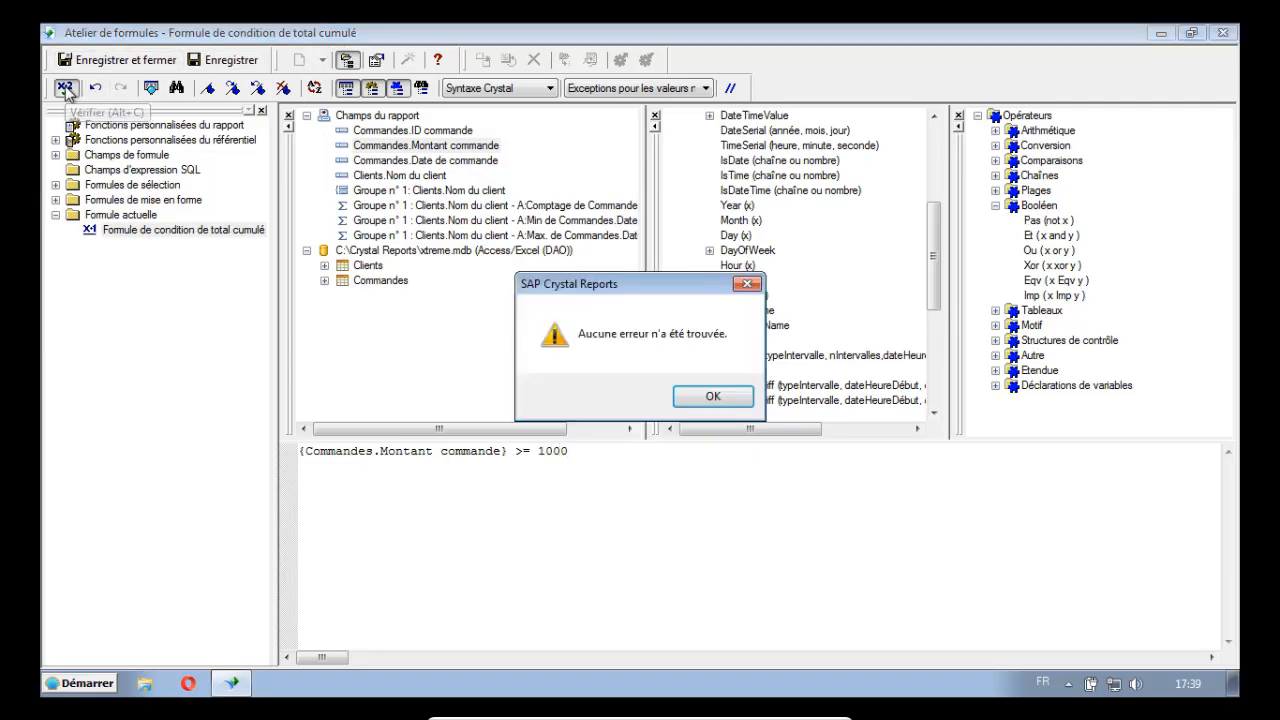
pyautogui.click(713, 397)
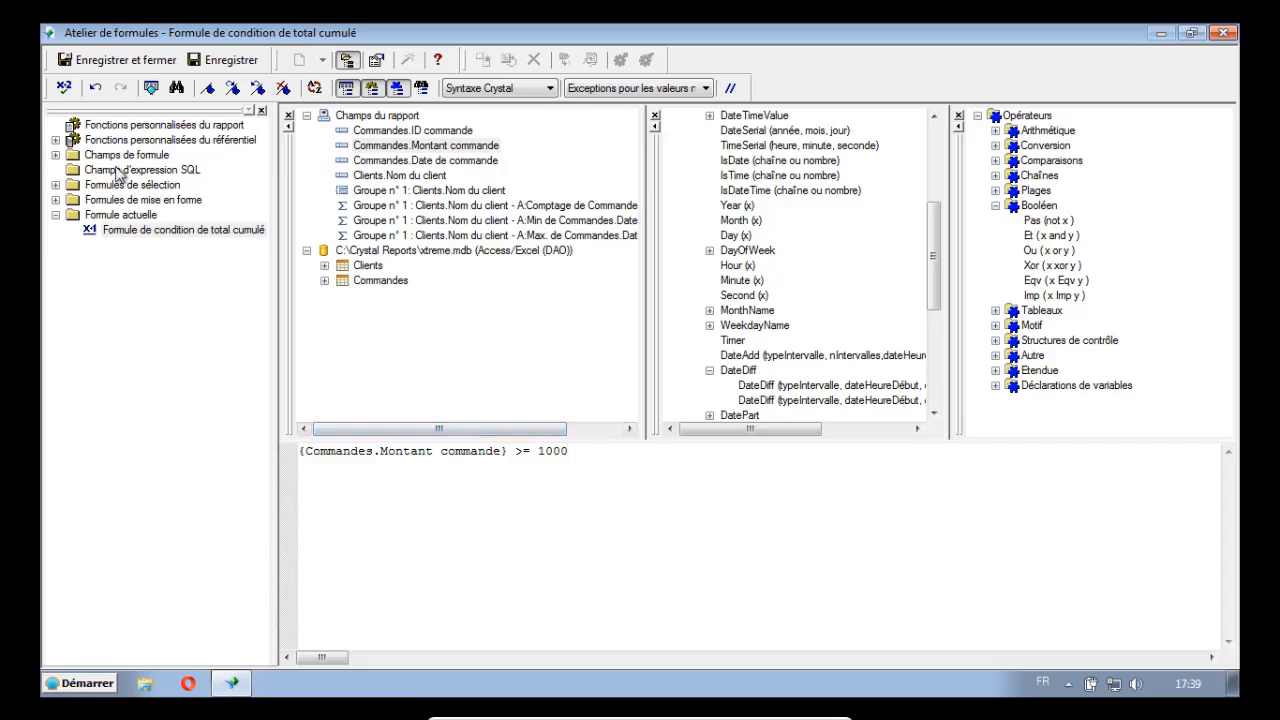
pyautogui.click(112, 60)
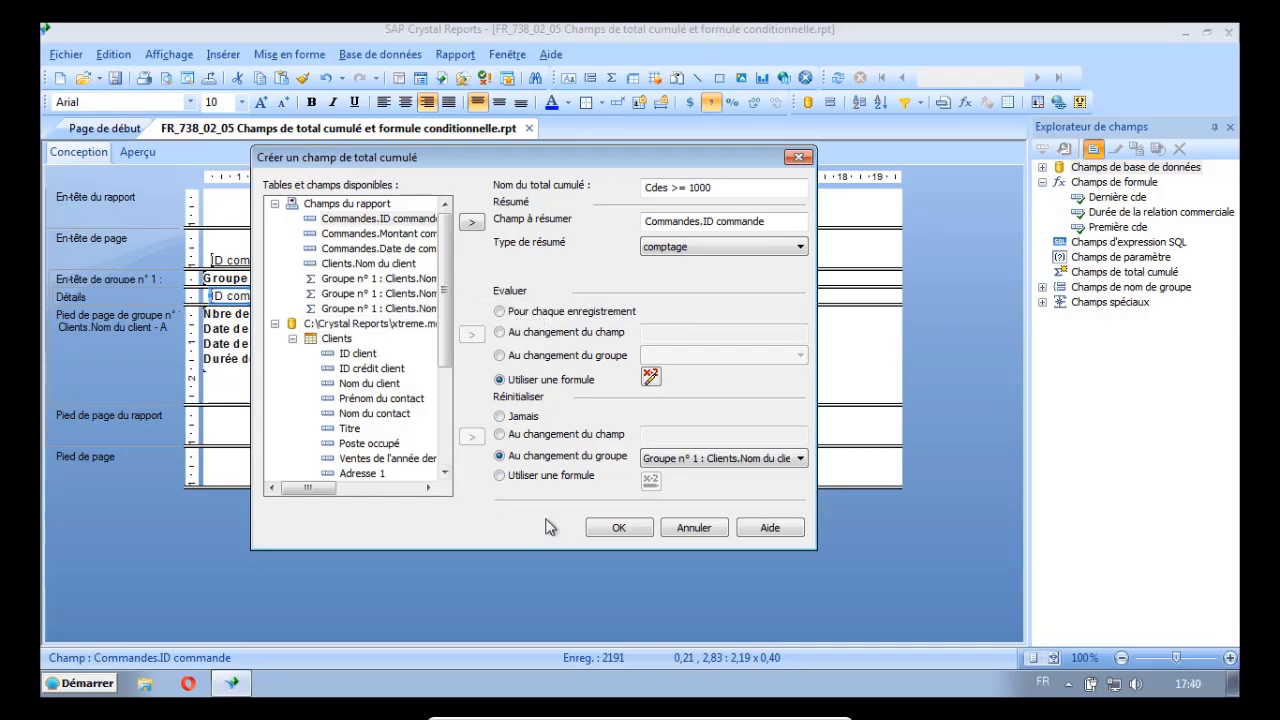
pyautogui.click(617, 528)
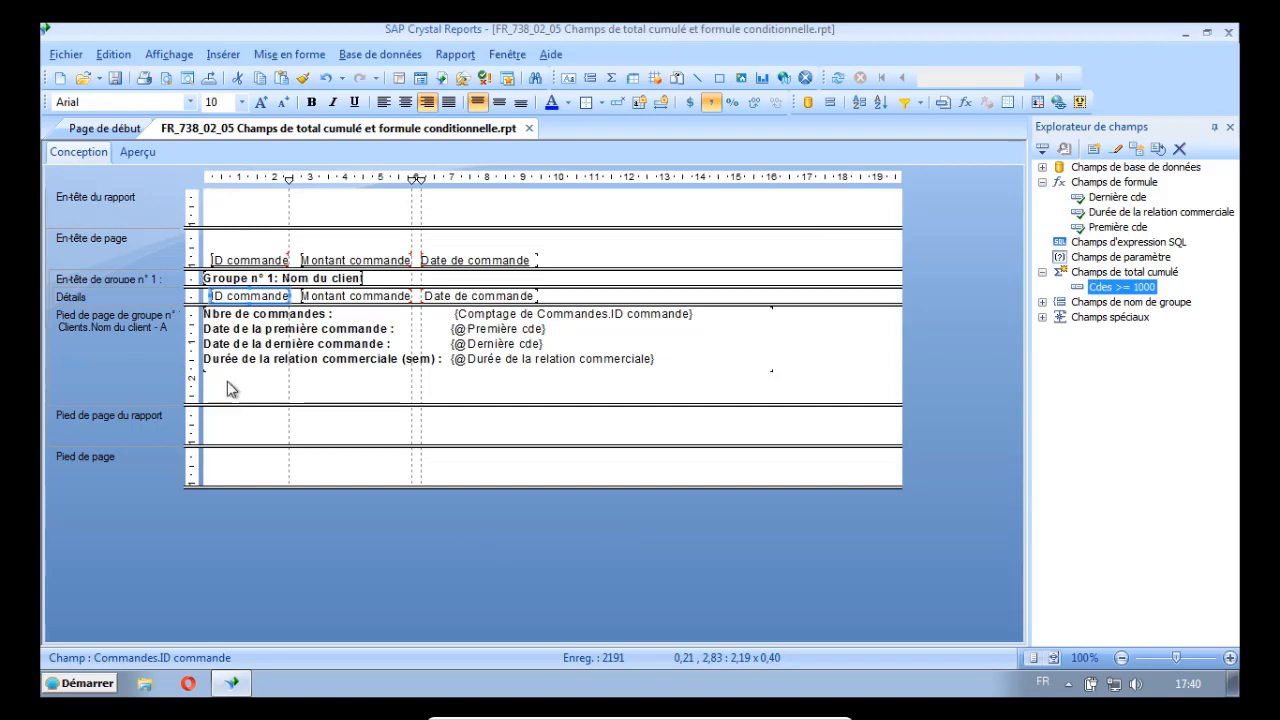
# Add a new last line reading "Nbre de commandes >= 1000 :" to the text object in the group 1 footer
pyautogui.click(702, 344)
pyautogui.click(770, 343)
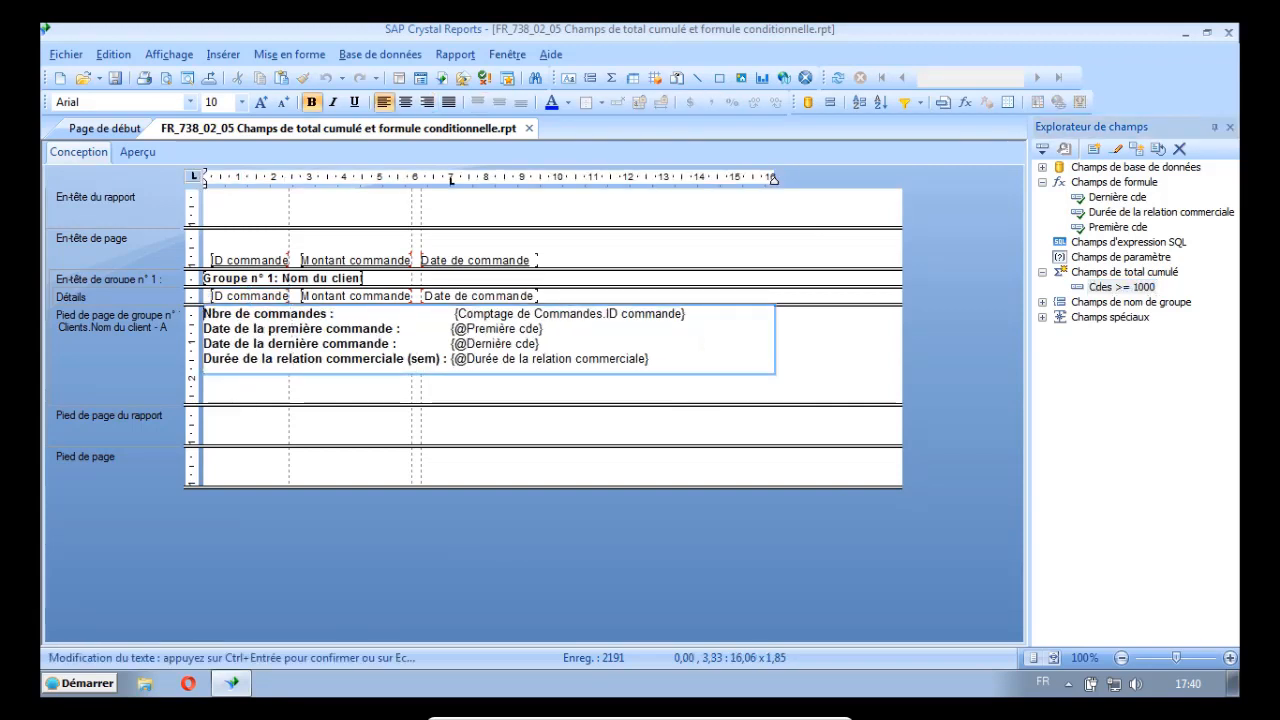
pyautogui.click(650, 358)
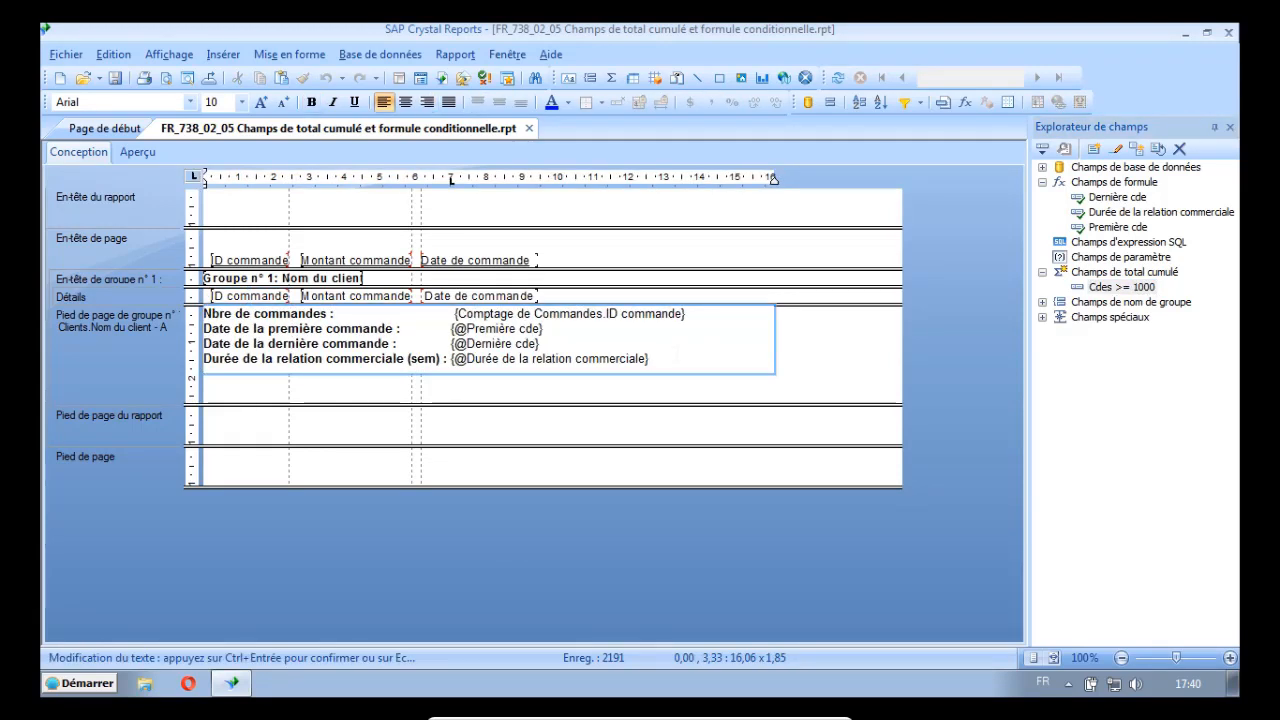
pyautogui.press('Return')
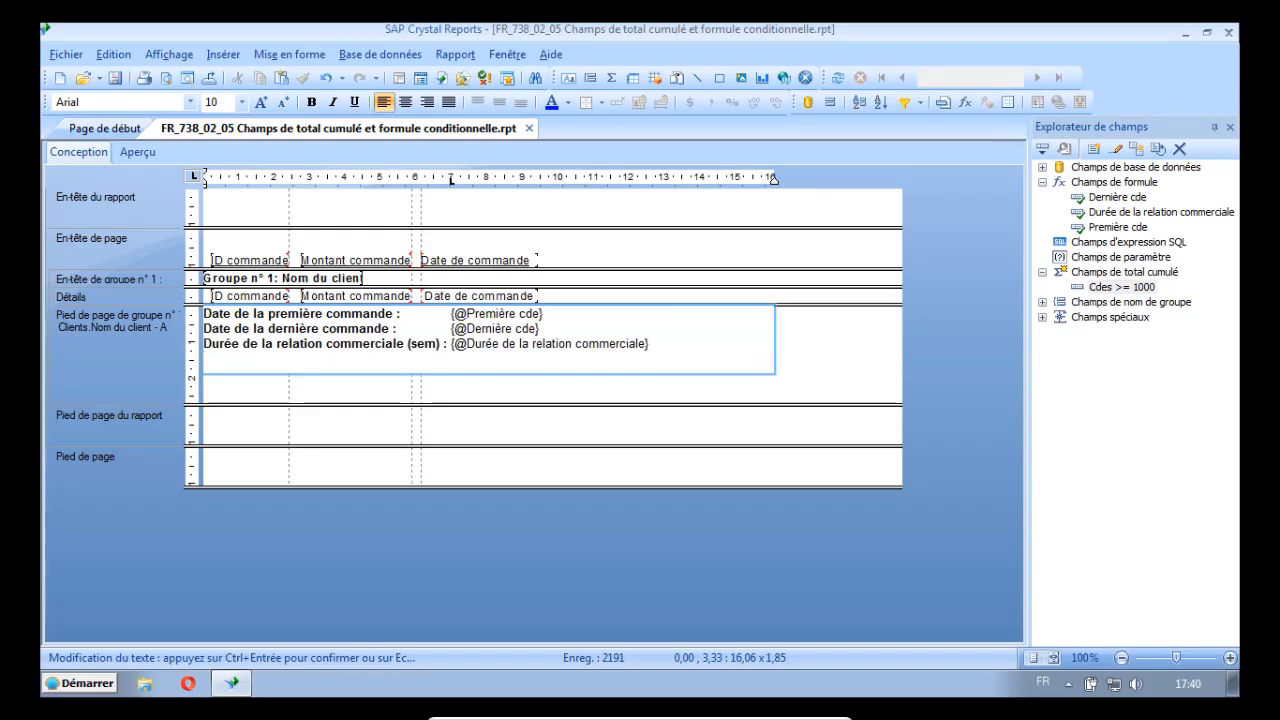
pyautogui.write('Nbre de commandes ')
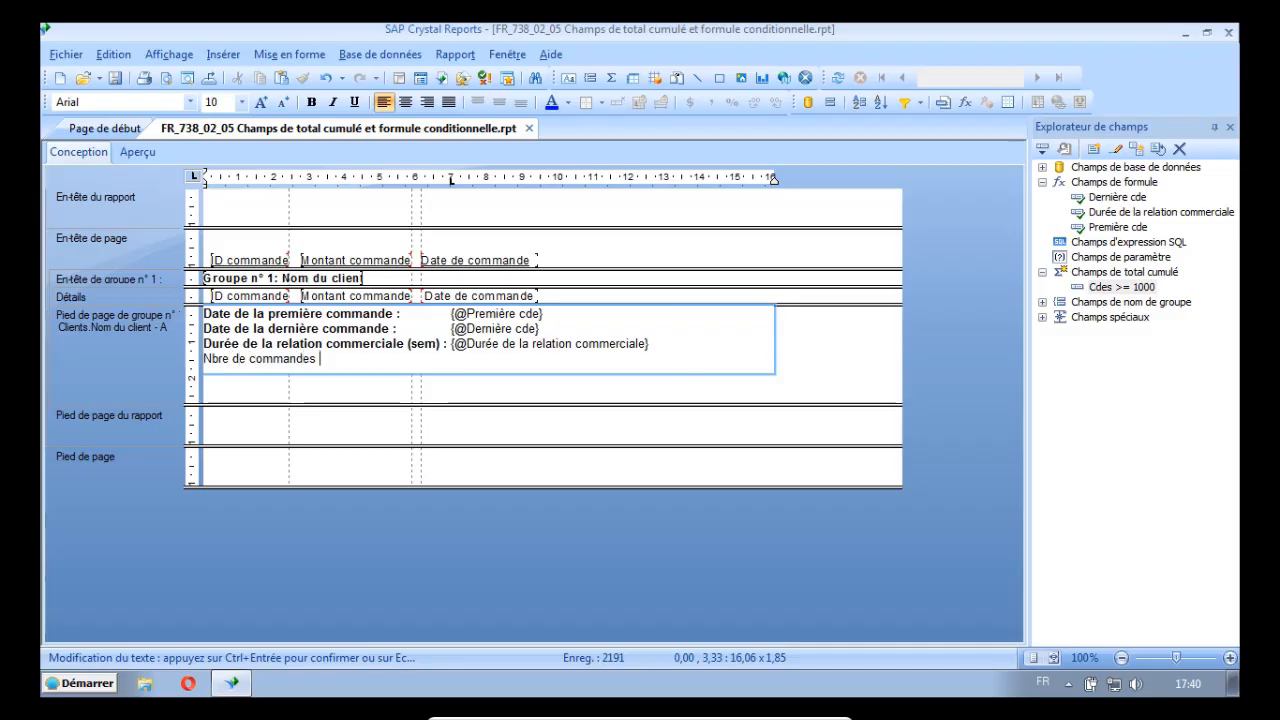
pyautogui.write('>= 1000 :')
# Insert the Cdes >= 1000 running total after the new label, aligned with the fields above by a tab
pyautogui.moveTo(1117, 290); pyautogui.dragTo(568, 371)
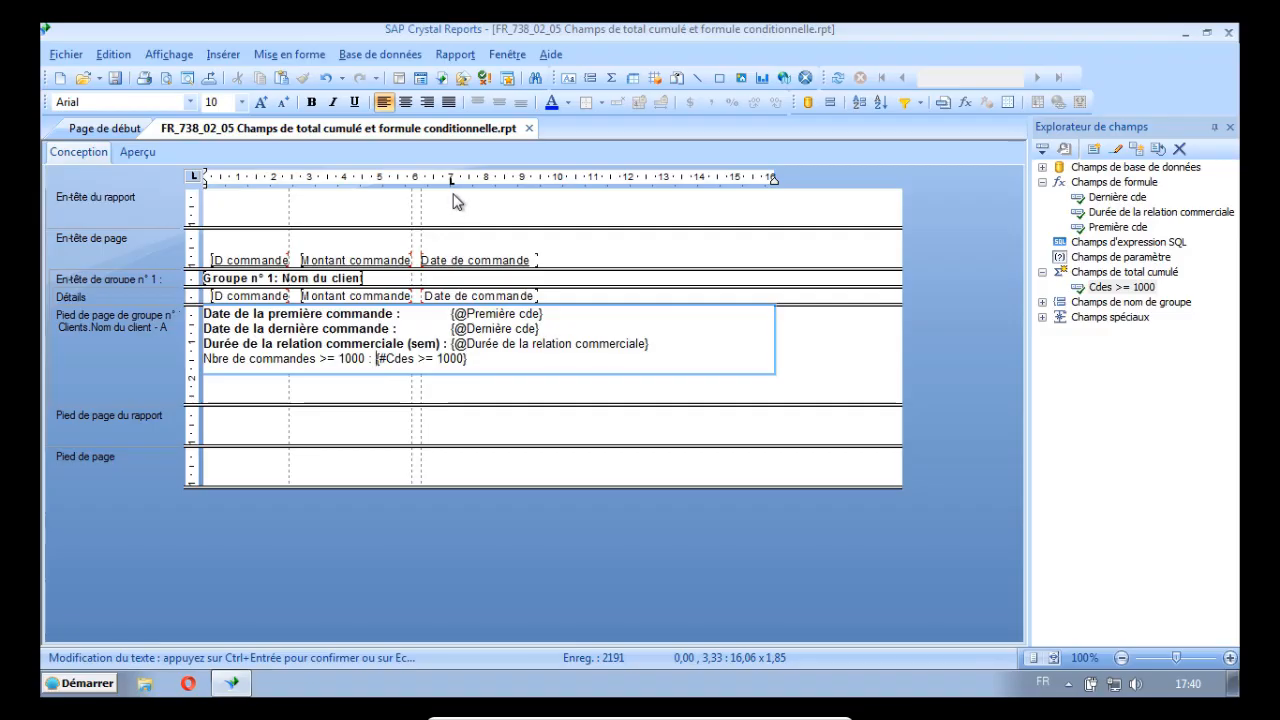
pyautogui.press('Tab')
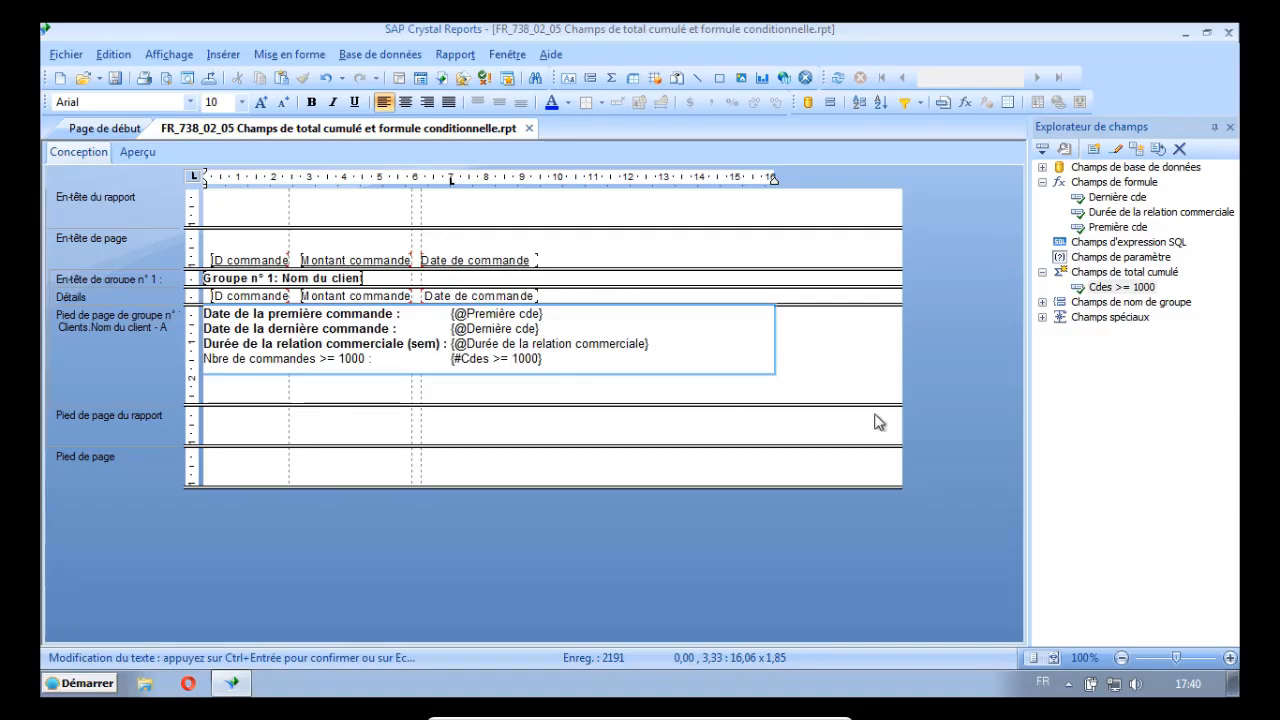
pyautogui.click(853, 380)
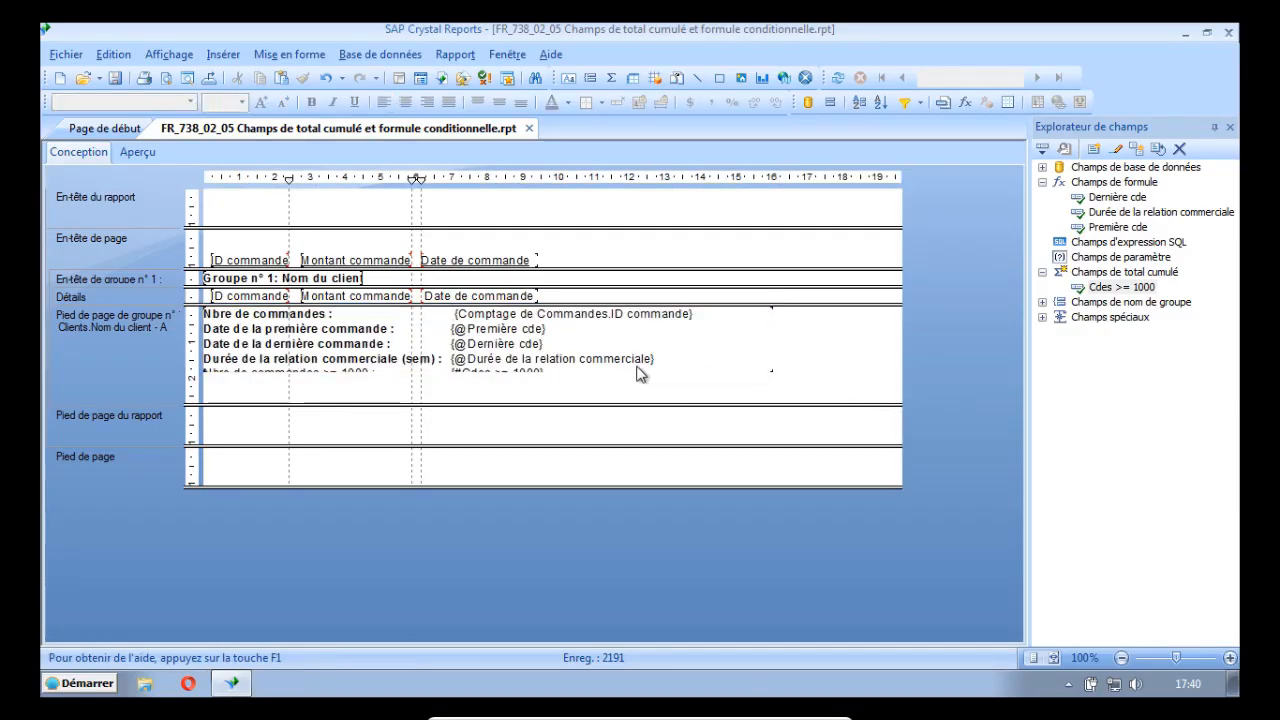
# In the report preview, enlarge the group footer text object to a height of about 2.75 and check the clients' order counts
pyautogui.click(580, 334)
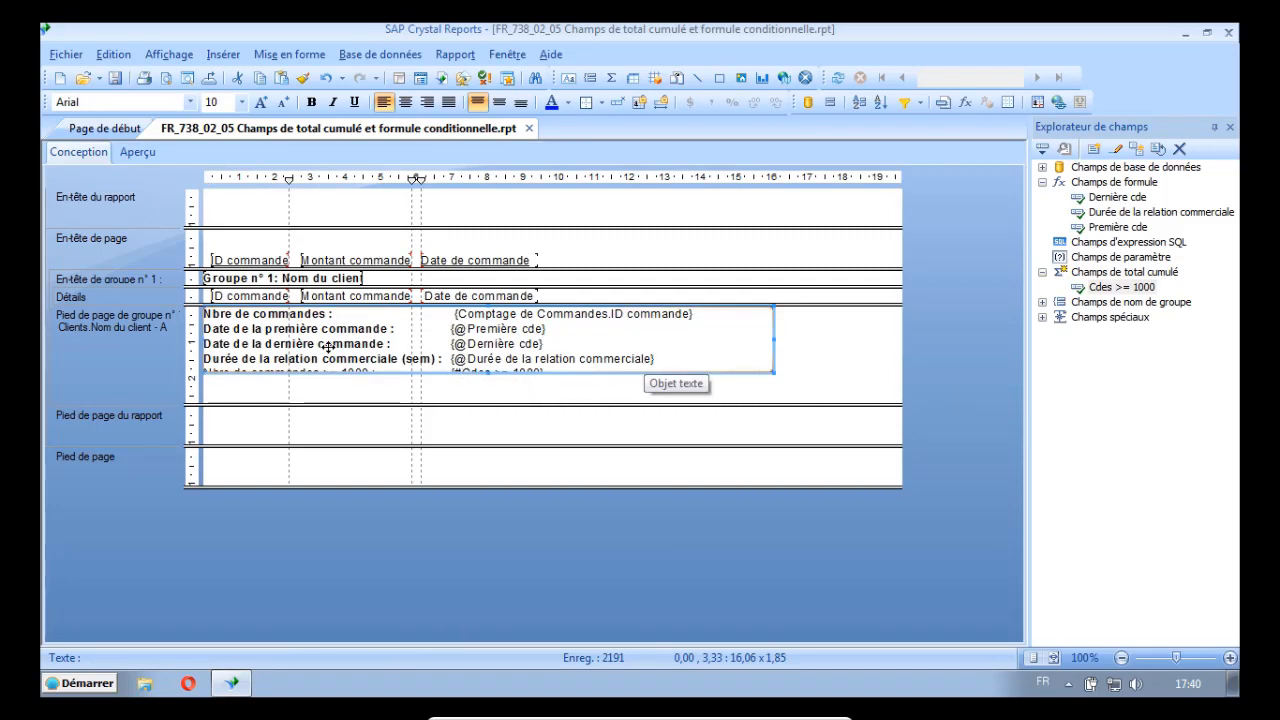
pyautogui.click(137, 152)
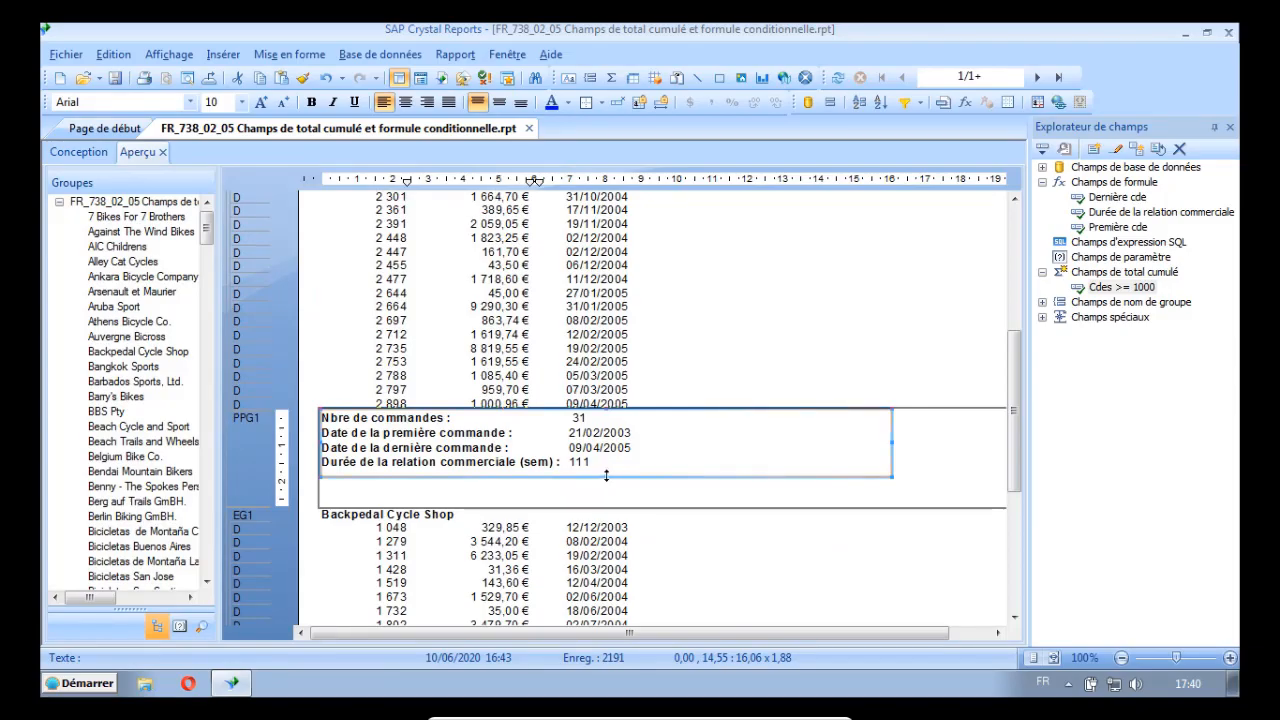
pyautogui.moveTo(606, 476); pyautogui.dragTo(605, 503)
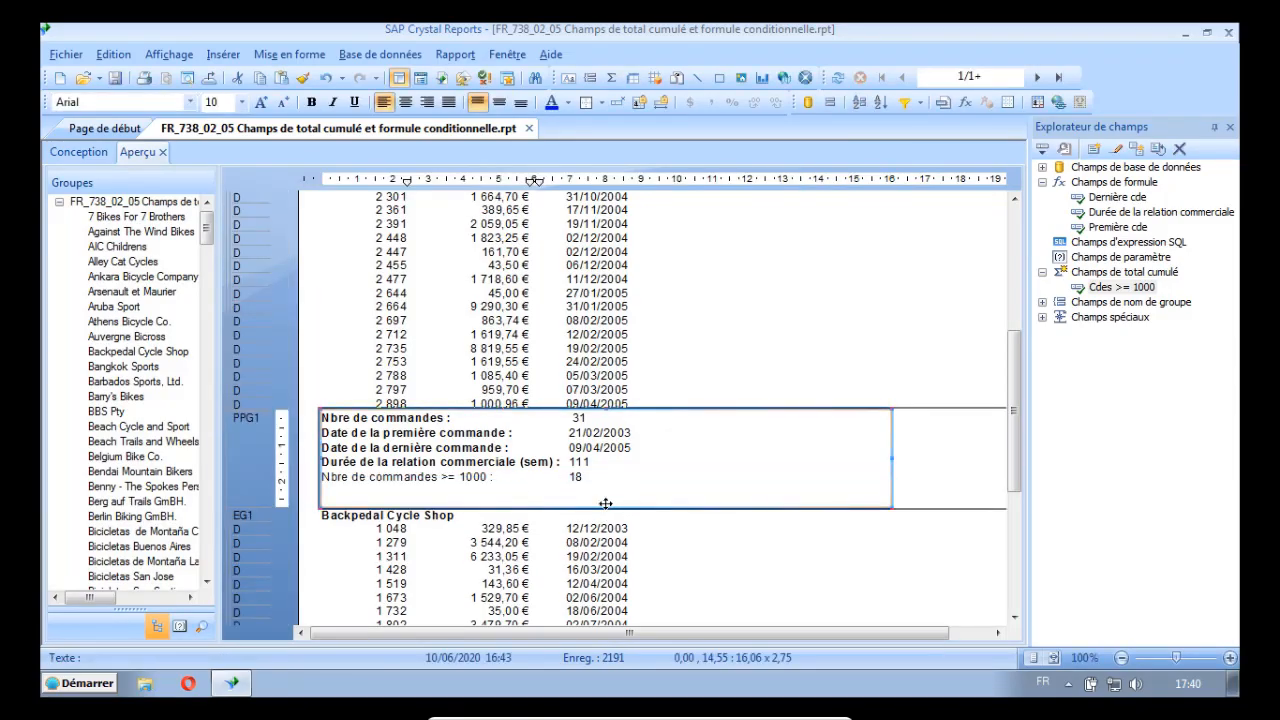
pyautogui.click(787, 312)
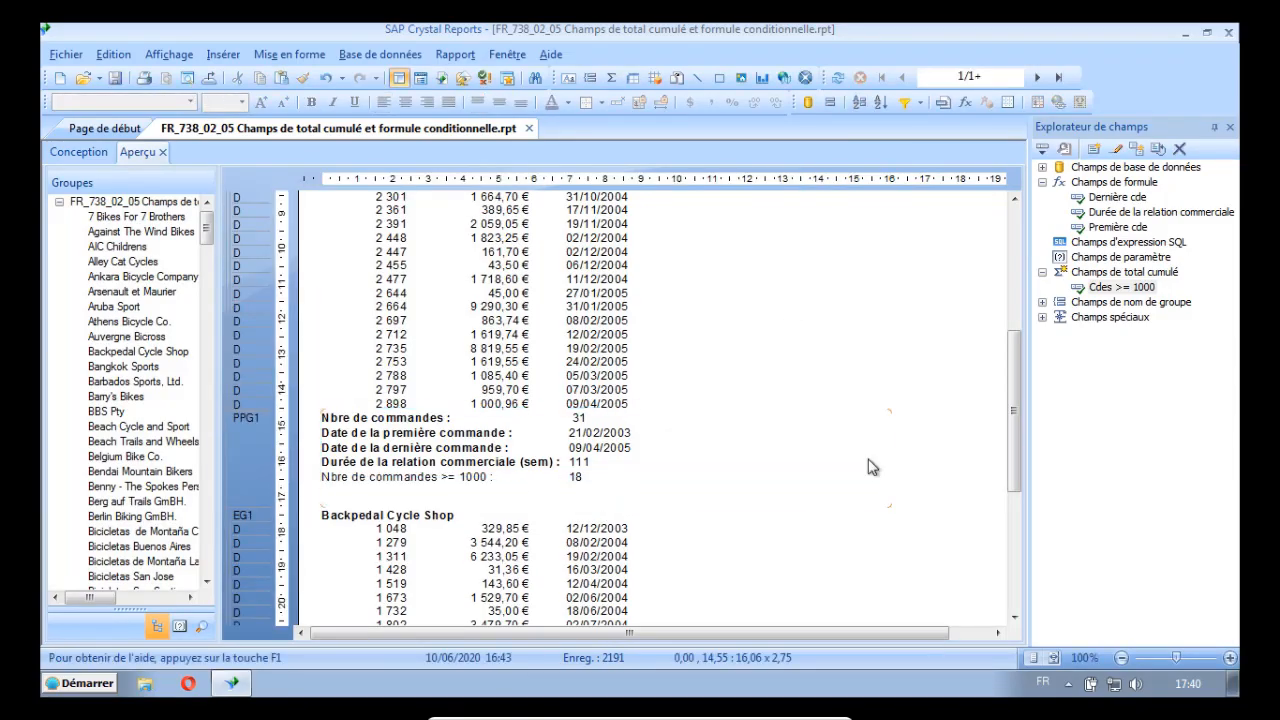
pyautogui.scroll(3, 870, 468)
pyautogui.scroll(3, 870, 468)
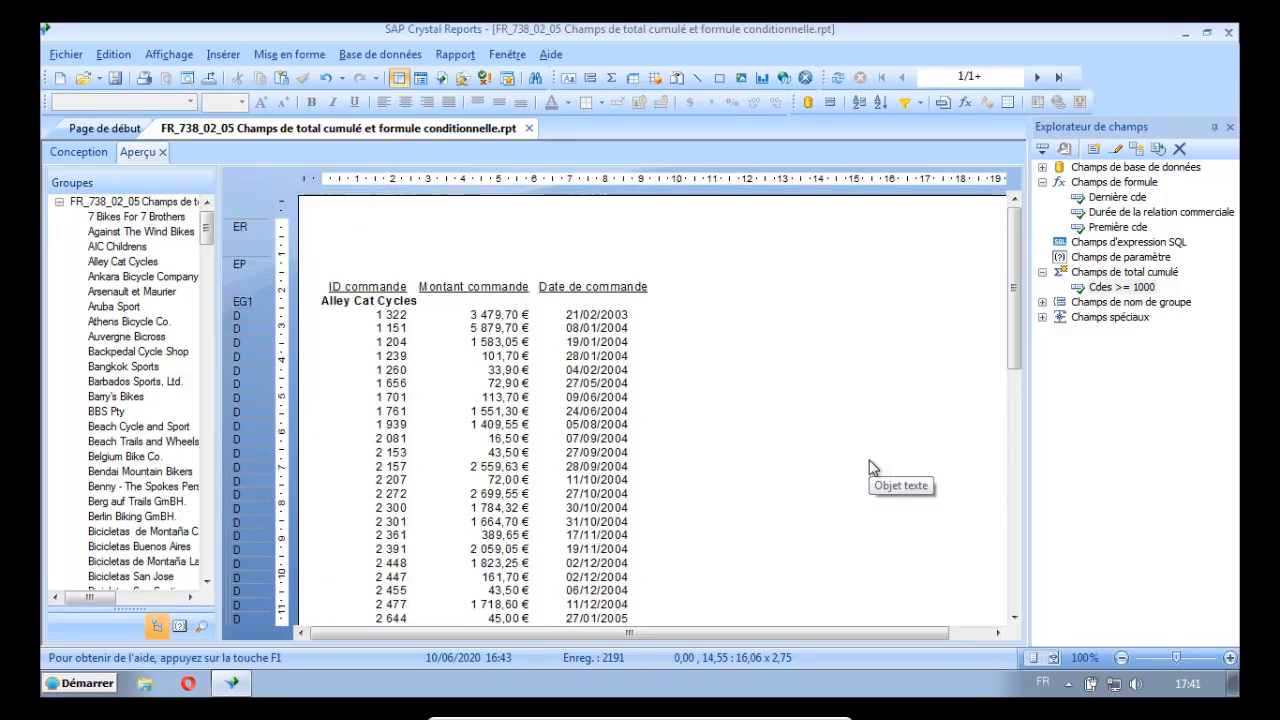
pyautogui.scroll(-3, 870, 468)
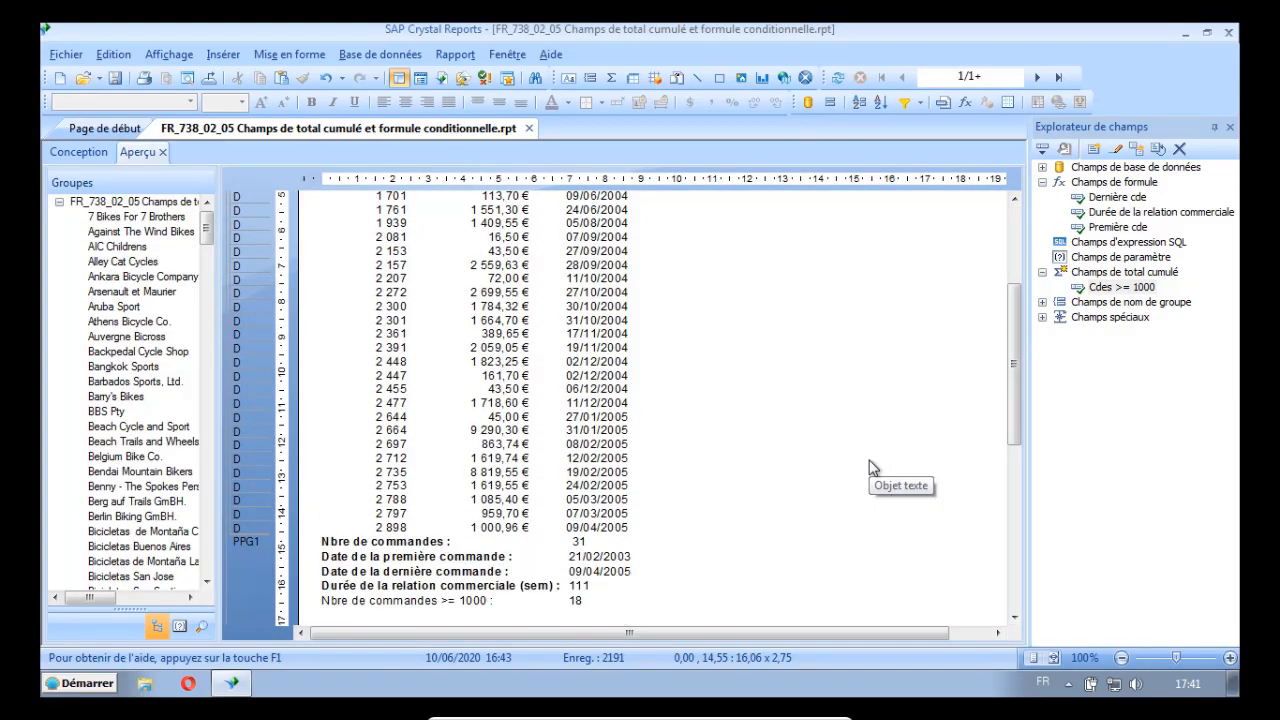
pyautogui.scroll(-1, 870, 468)
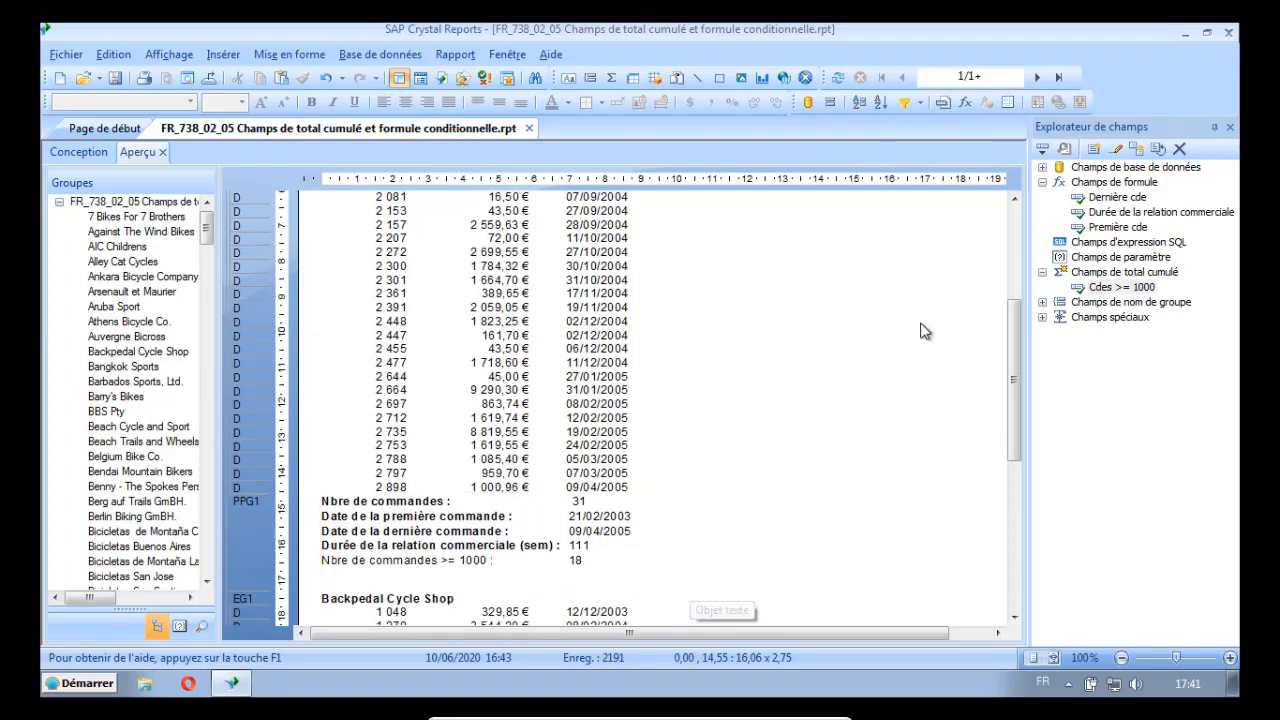
pyautogui.scroll(-3, 925, 331)
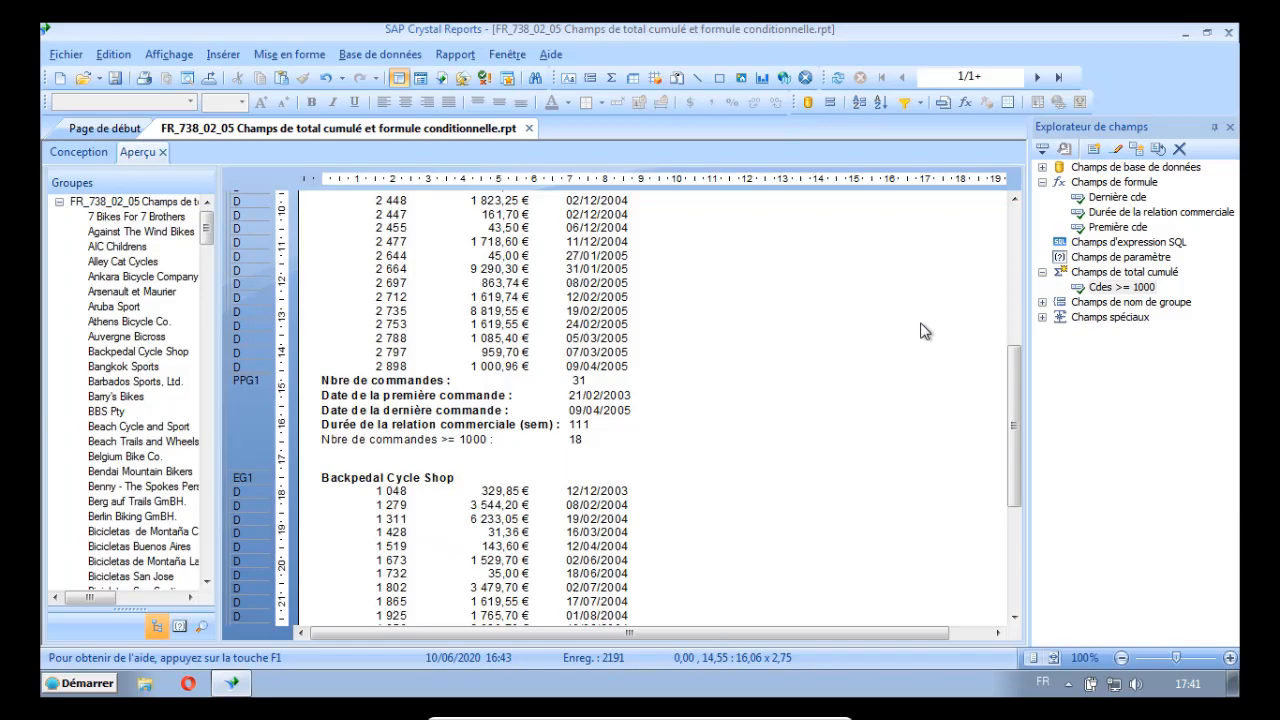
# Create another running total field named "Cdes en 2004"
pyautogui.click(1150, 274)
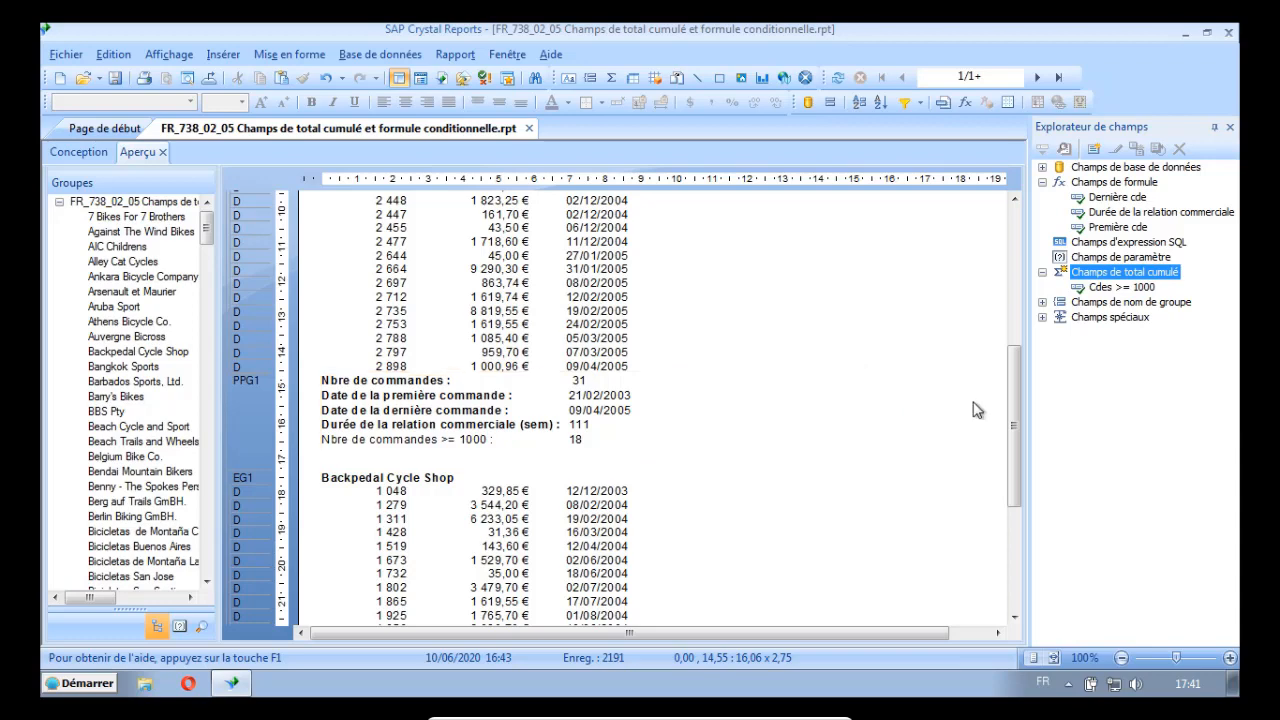
pyautogui.moveTo(1015, 405); pyautogui.dragTo(996, 235)
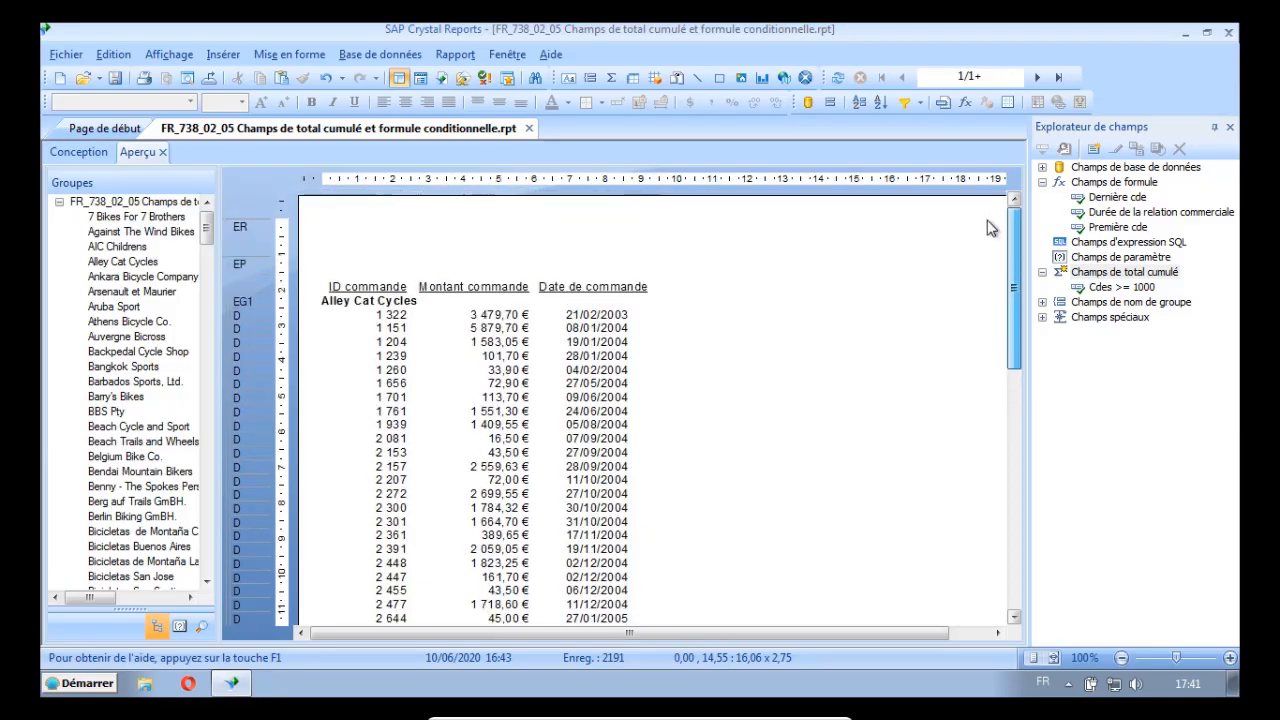
pyautogui.click(1095, 149)
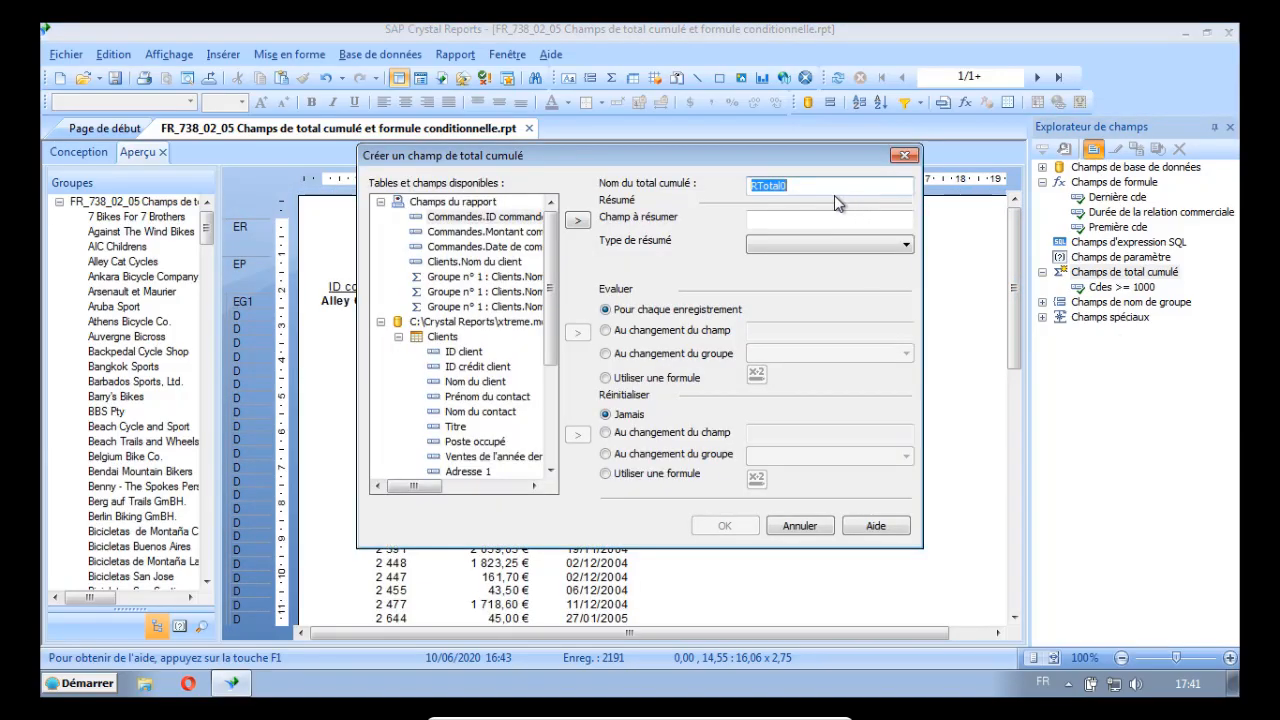
pyautogui.write('Cdes en 2004')
# Make the new running total count (comptage) Commandes.ID commande and reset on each change of Groupe n° 1 : Clients.Nom du client
pyautogui.click(533, 216)
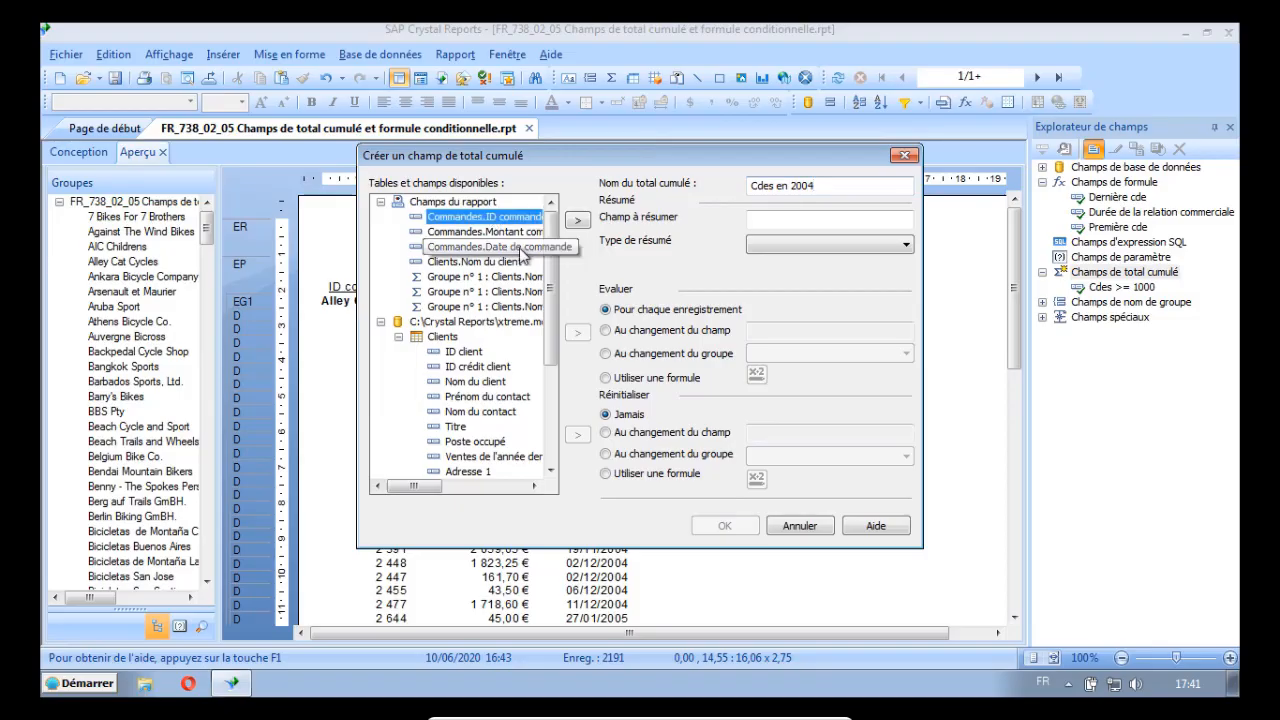
pyautogui.click(577, 219)
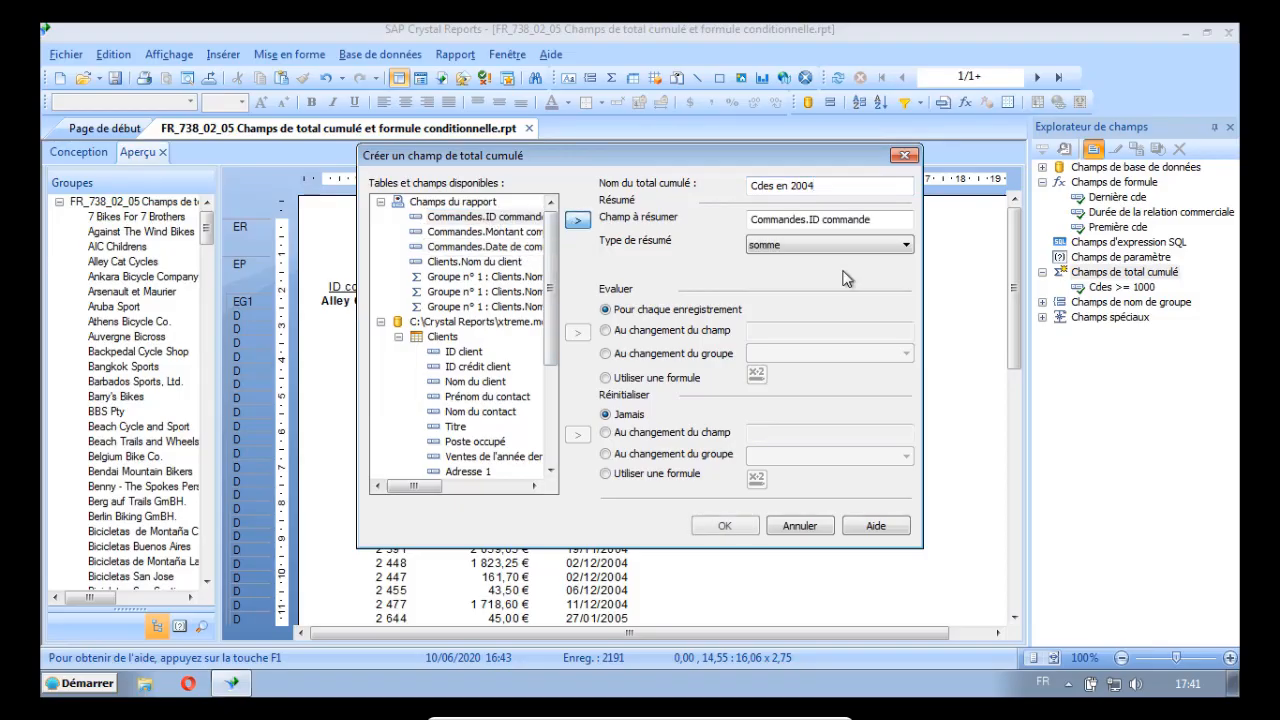
pyautogui.click(907, 246)
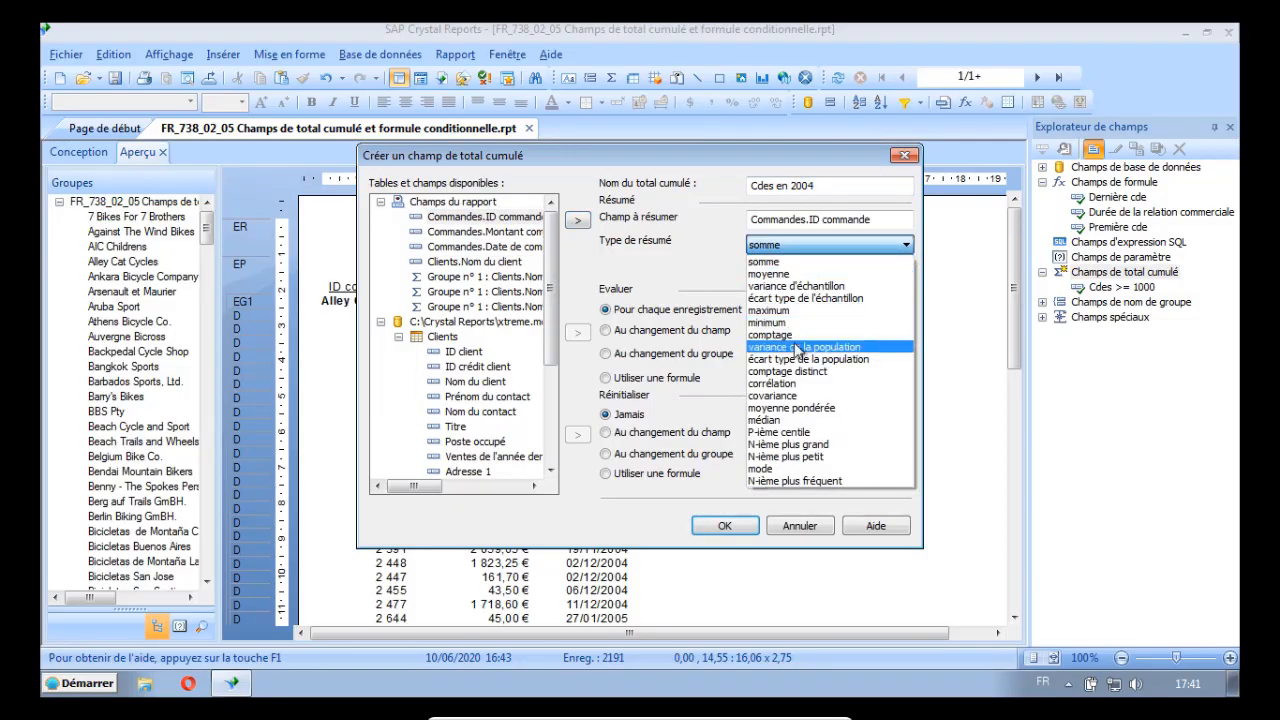
pyautogui.click(795, 337)
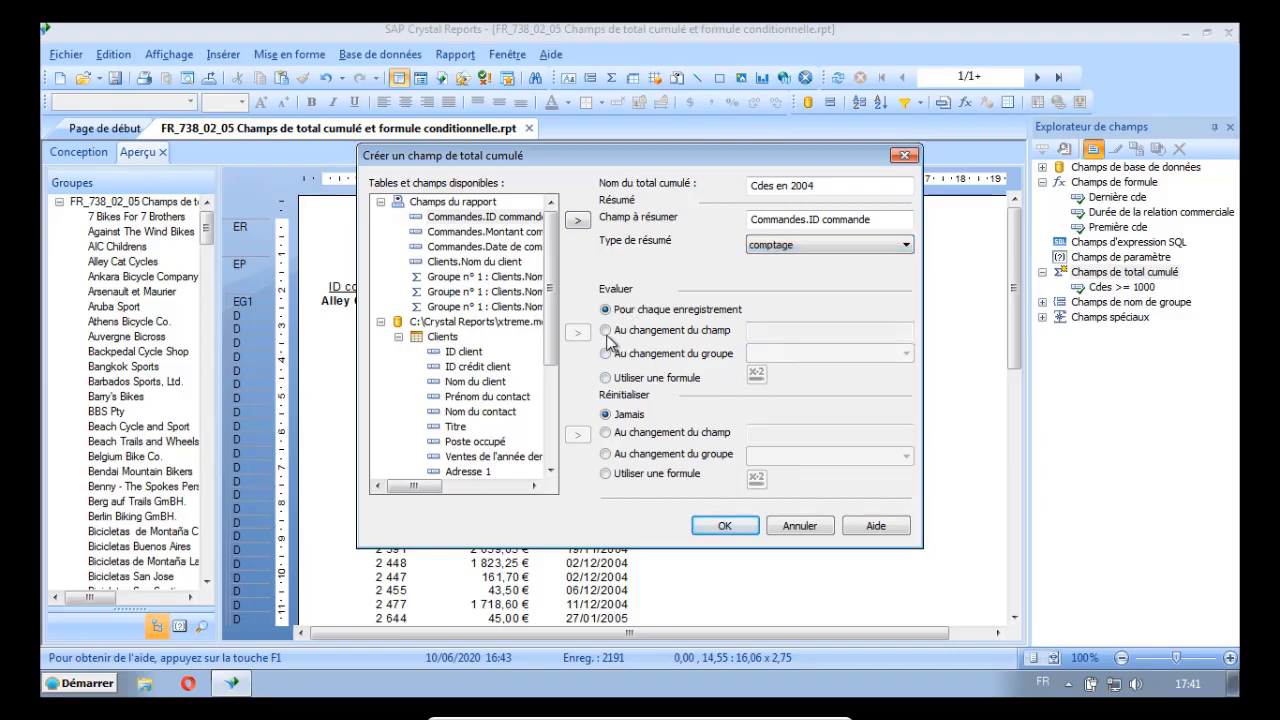
pyautogui.click(605, 454)
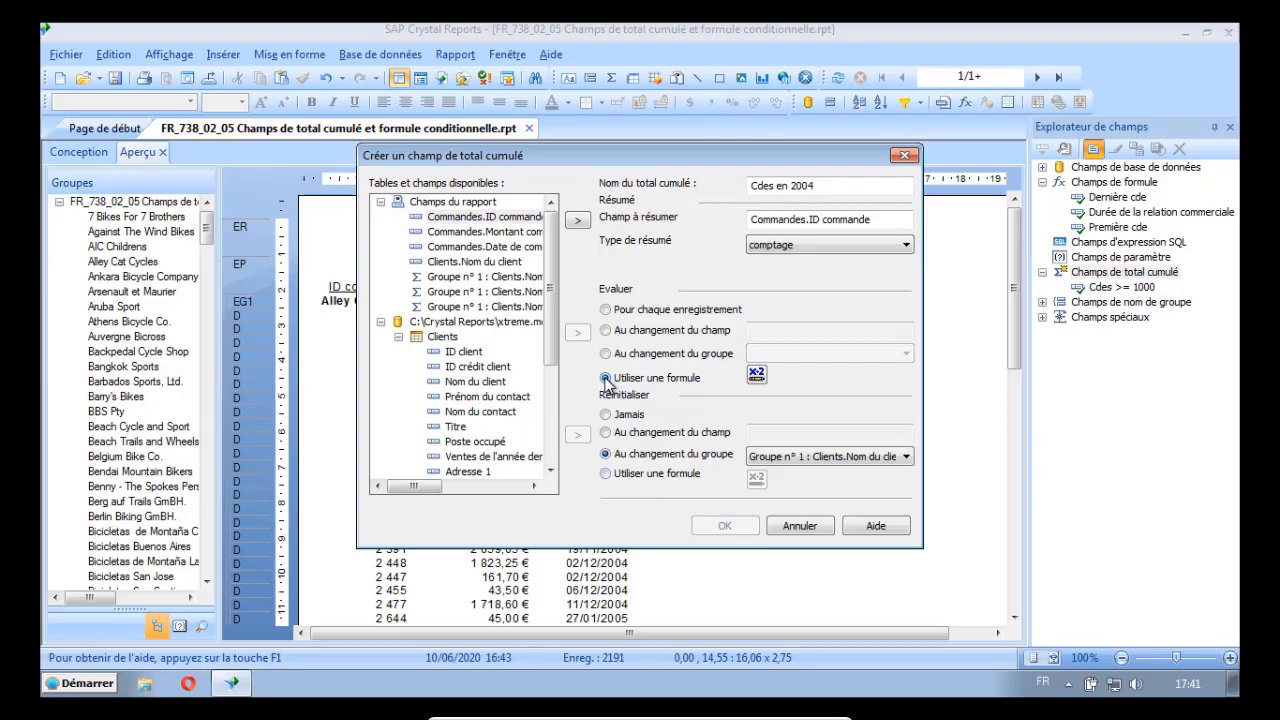
# Write the evaluation formula Year ({Commandes.Date de commande}) = 2004 for the Cdes en 2004 running total
pyautogui.click(756, 374)
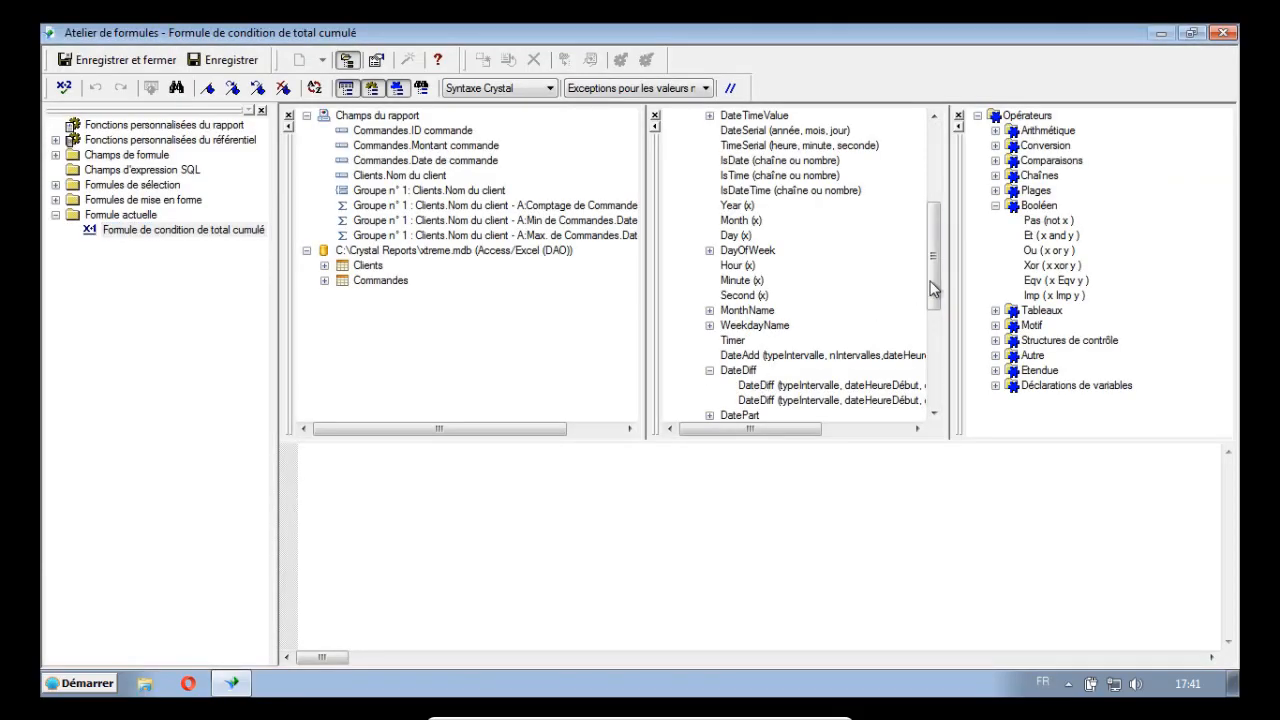
pyautogui.moveTo(940, 292); pyautogui.dragTo(933, 247)
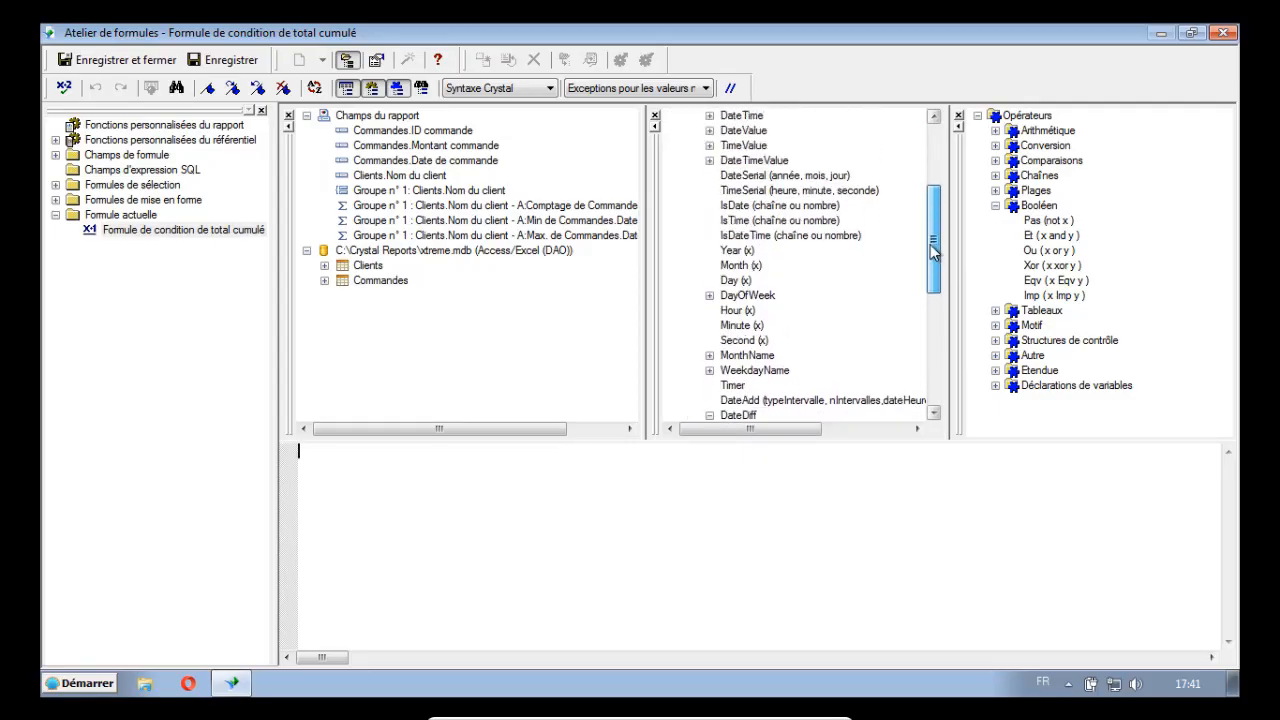
pyautogui.click(735, 253)
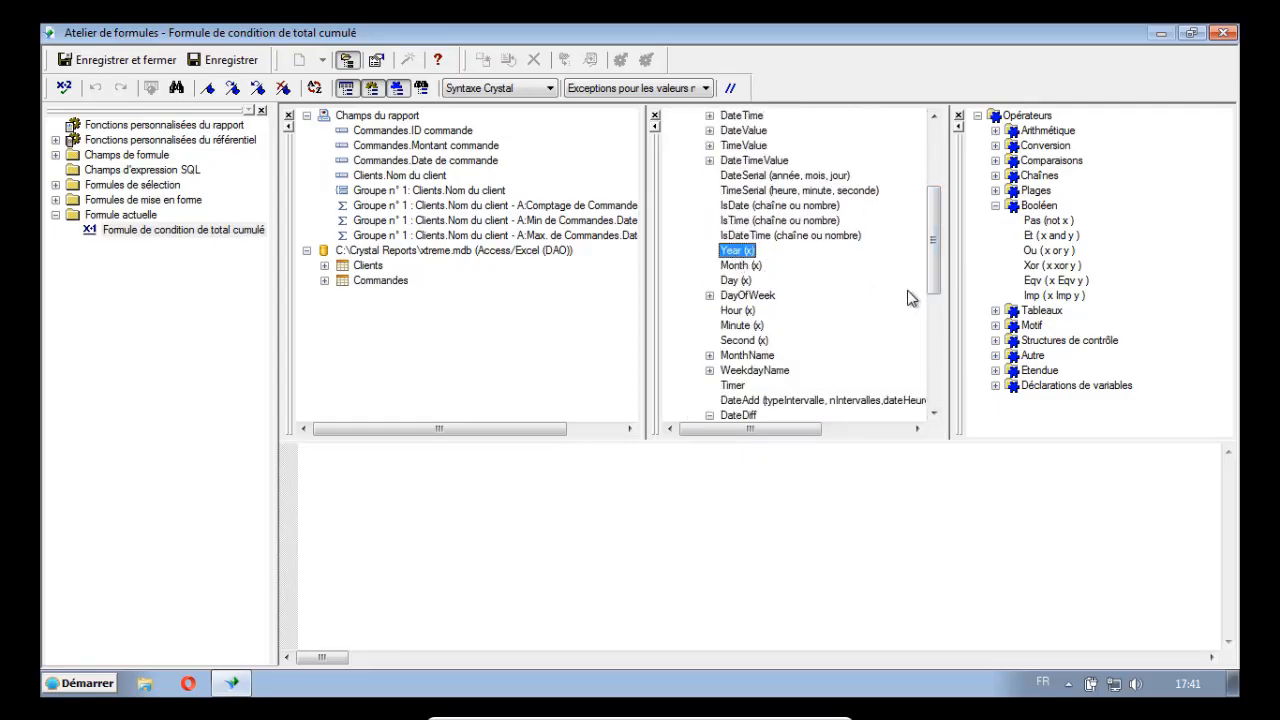
pyautogui.doubleClick(735, 252)
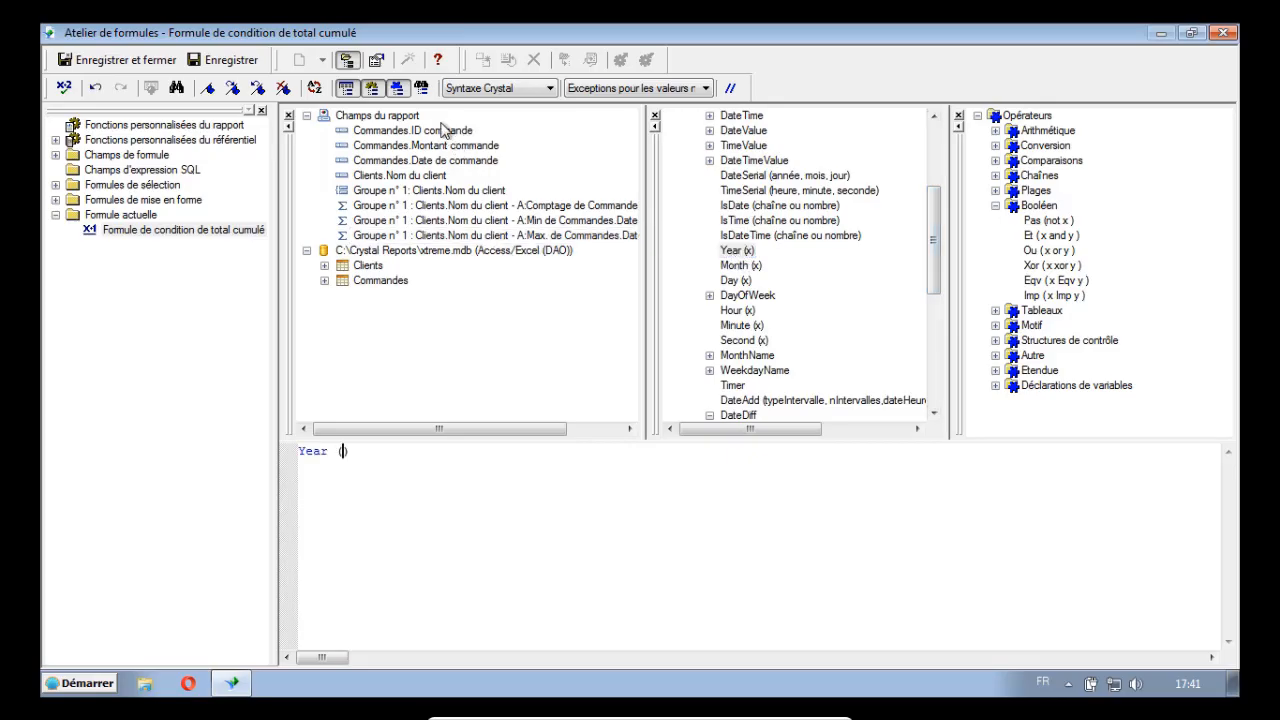
pyautogui.doubleClick(447, 162)
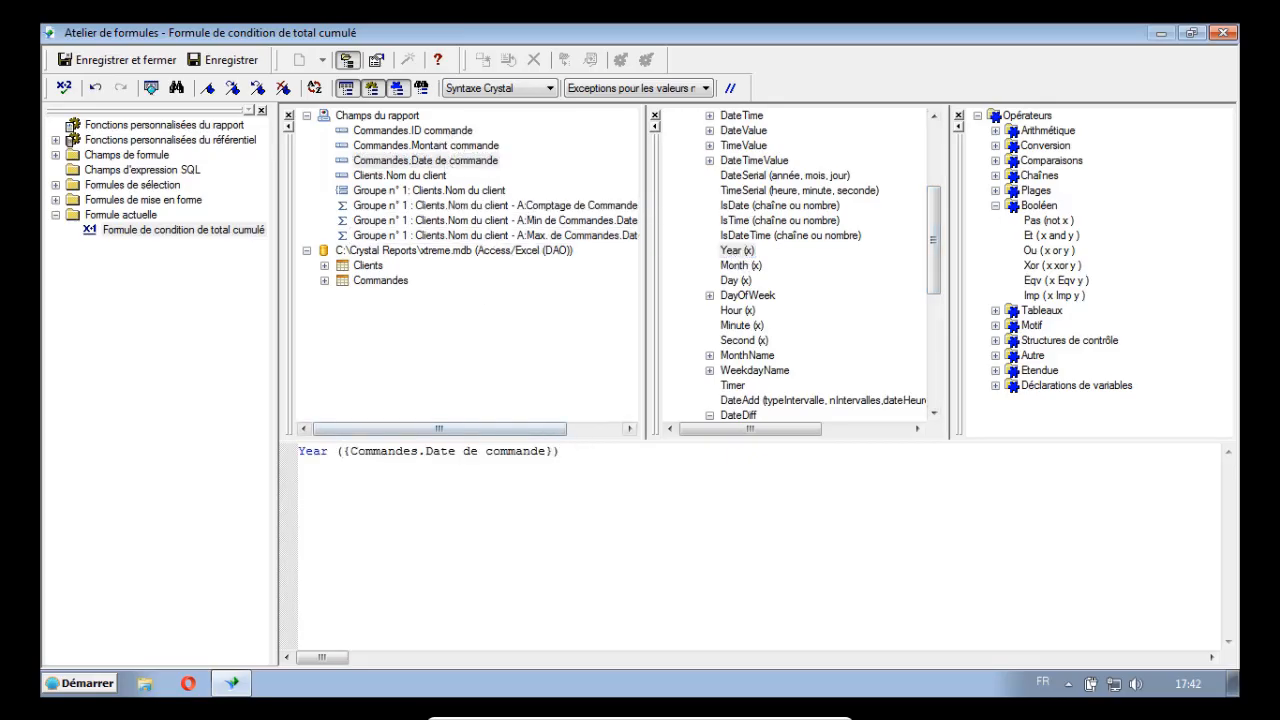
pyautogui.write('= 2004')
# Check the condition formula for errors, save it, and confirm creation of the Cdes en 2004 running total
pyautogui.click(63, 90)
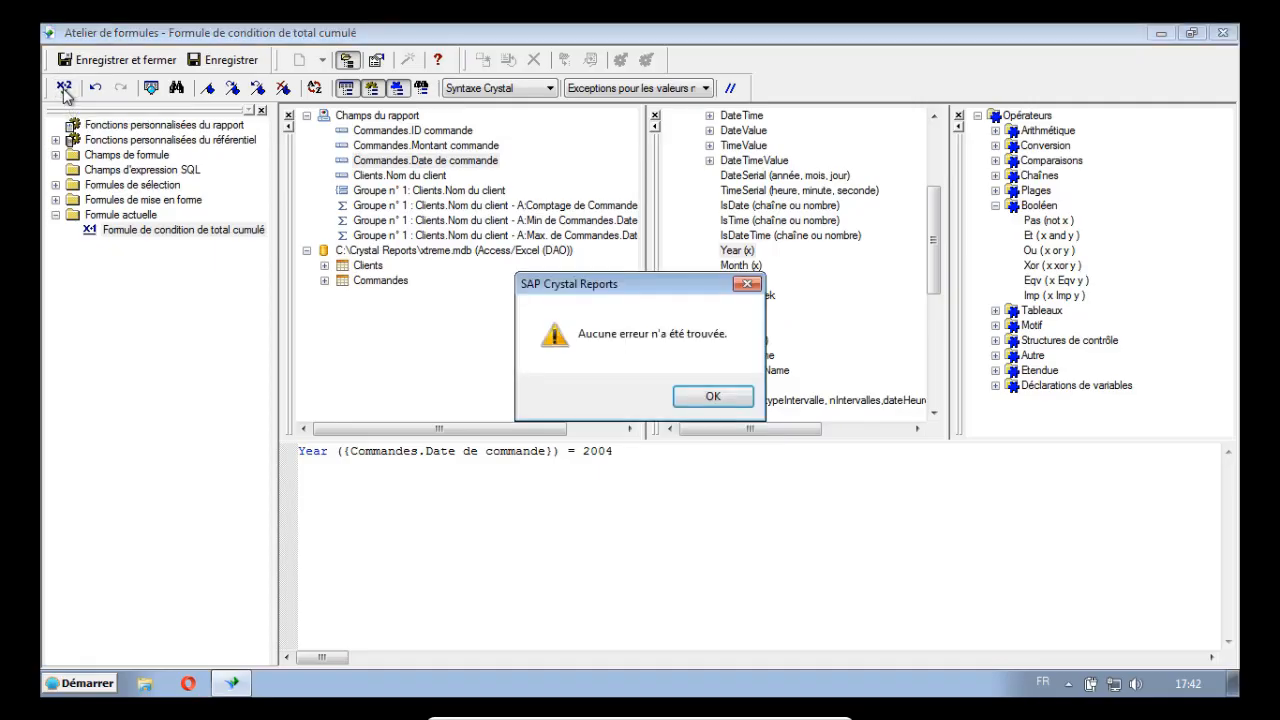
pyautogui.click(745, 404)
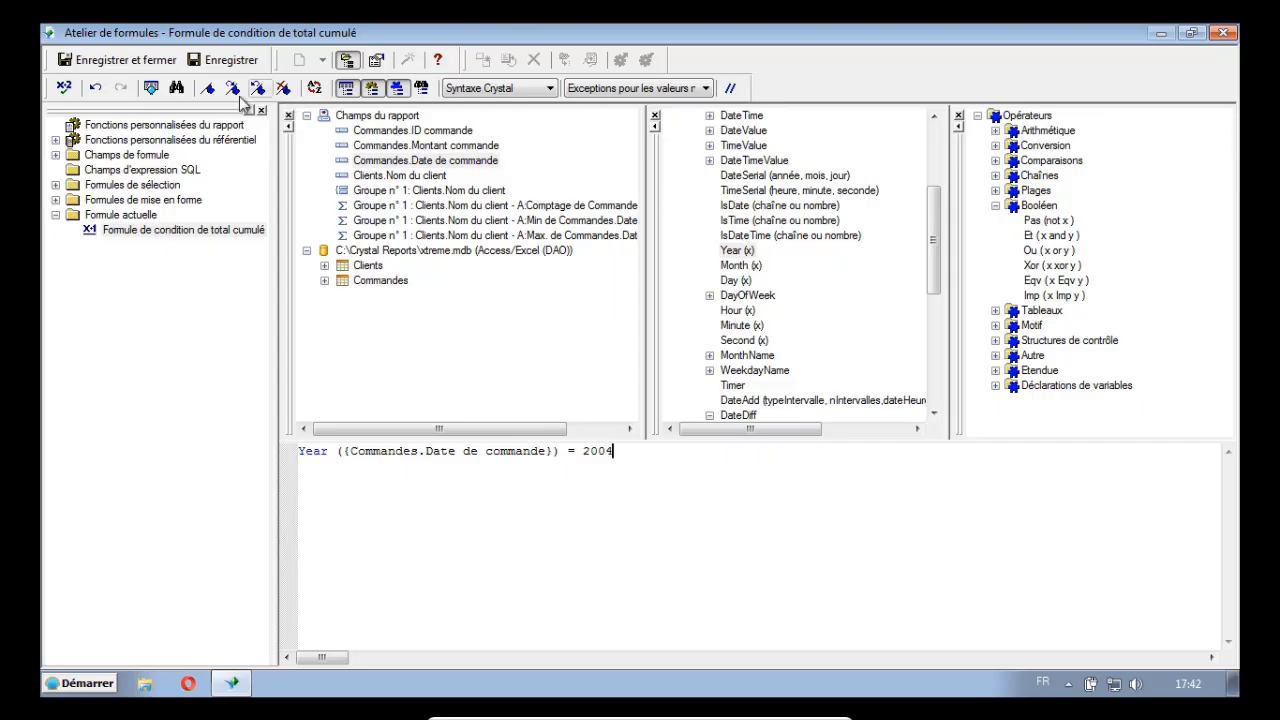
pyautogui.click(125, 60)
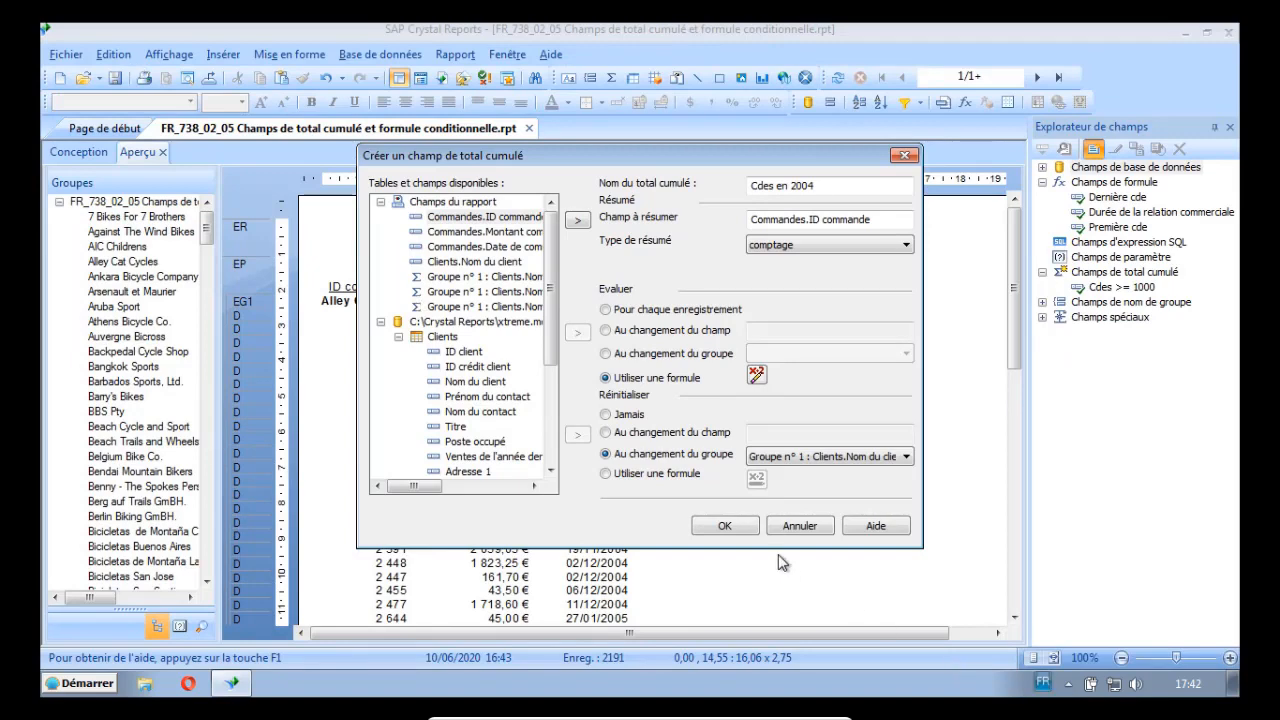
pyautogui.click(740, 525)
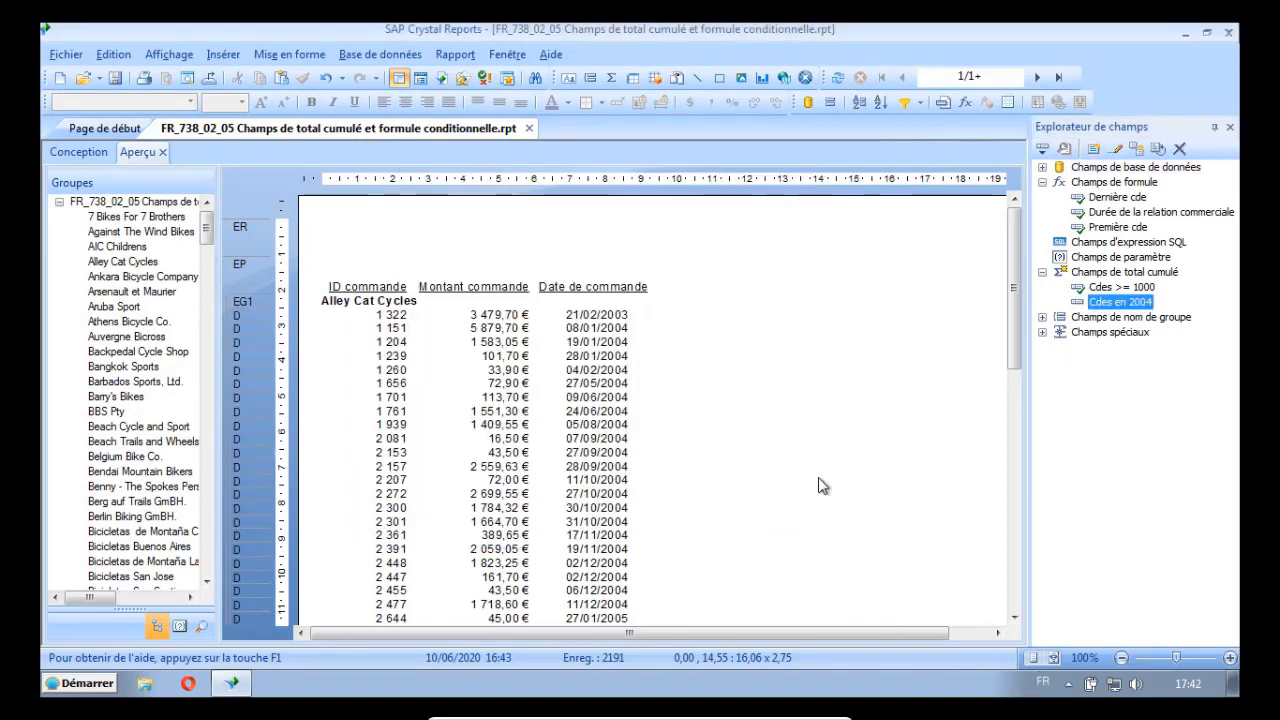
# In the report design, add the line "Commandes passées en 2004 :" below the last line of the group footer text object
pyautogui.click(90, 153)
pyautogui.click(486, 390)
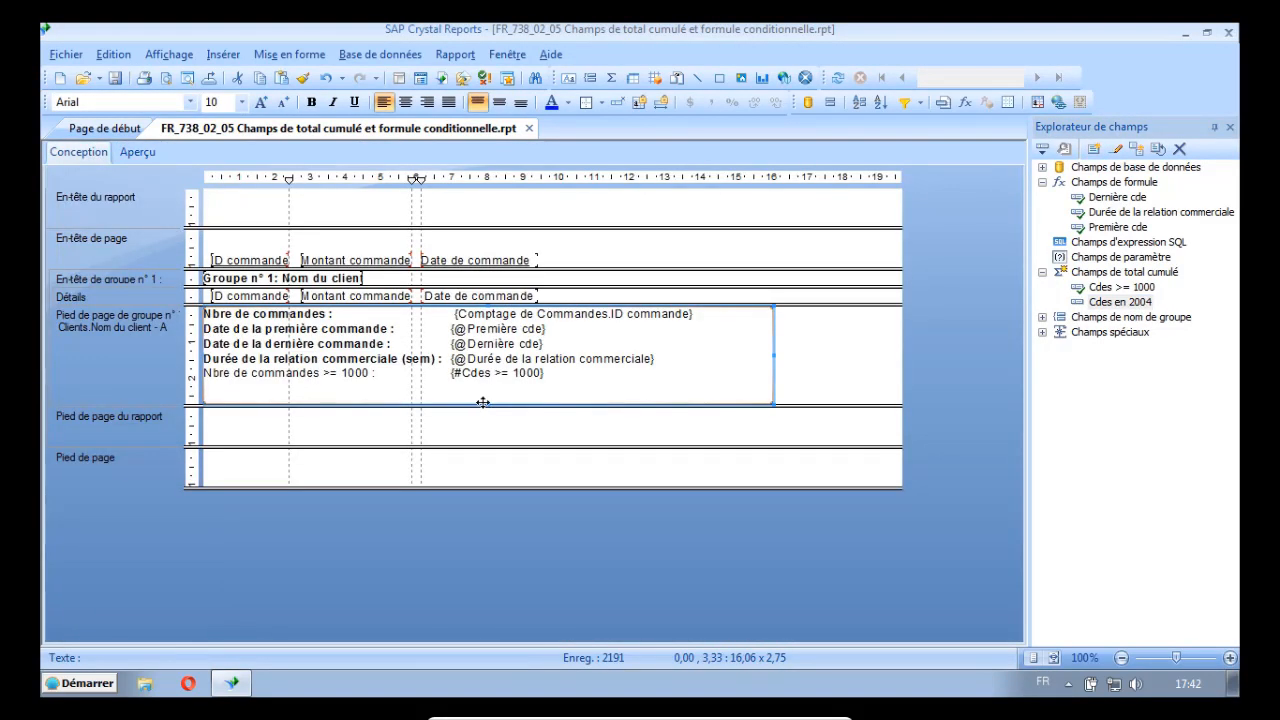
pyautogui.doubleClick(562, 373)
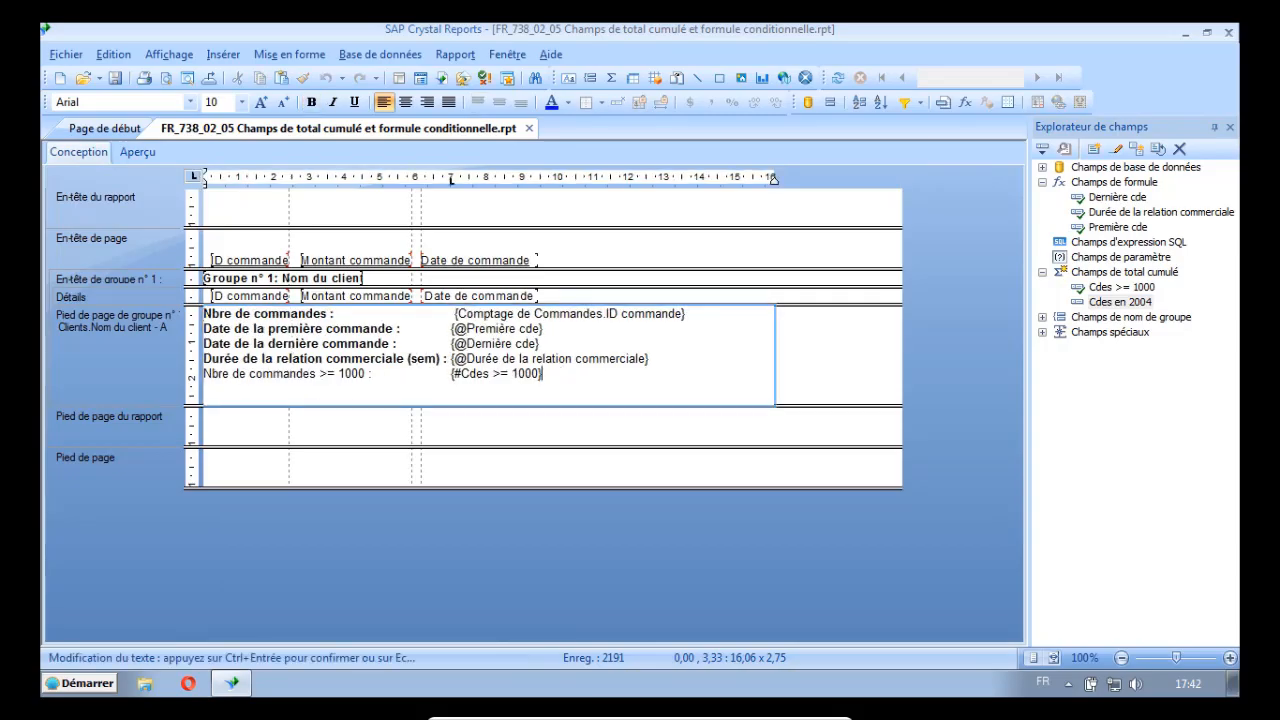
pyautogui.press('Return')
pyautogui.write('Commandes passée')
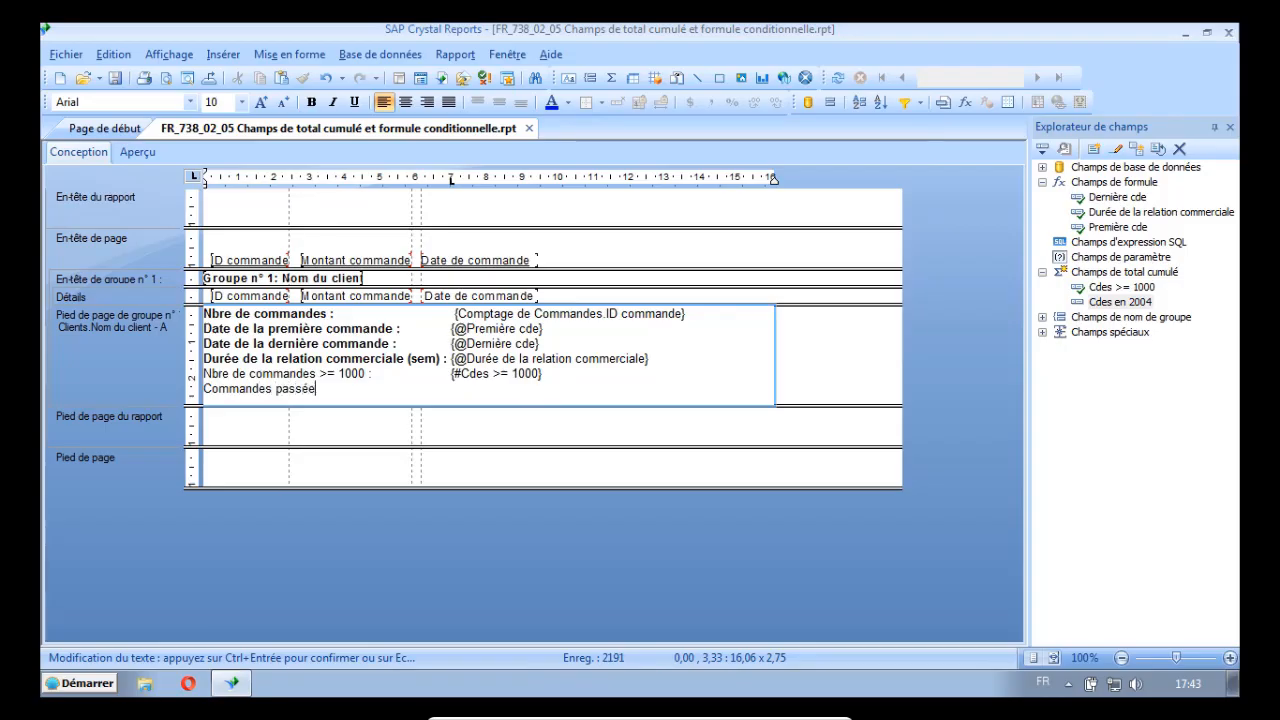
pyautogui.write('s en 2001')
pyautogui.press('BackSpace')
pyautogui.write('4 :')
# Insert the Cdes en 2004 running total after its label, aligned with the fields above by a tab
pyautogui.moveTo(1120, 302); pyautogui.dragTo(382, 390)
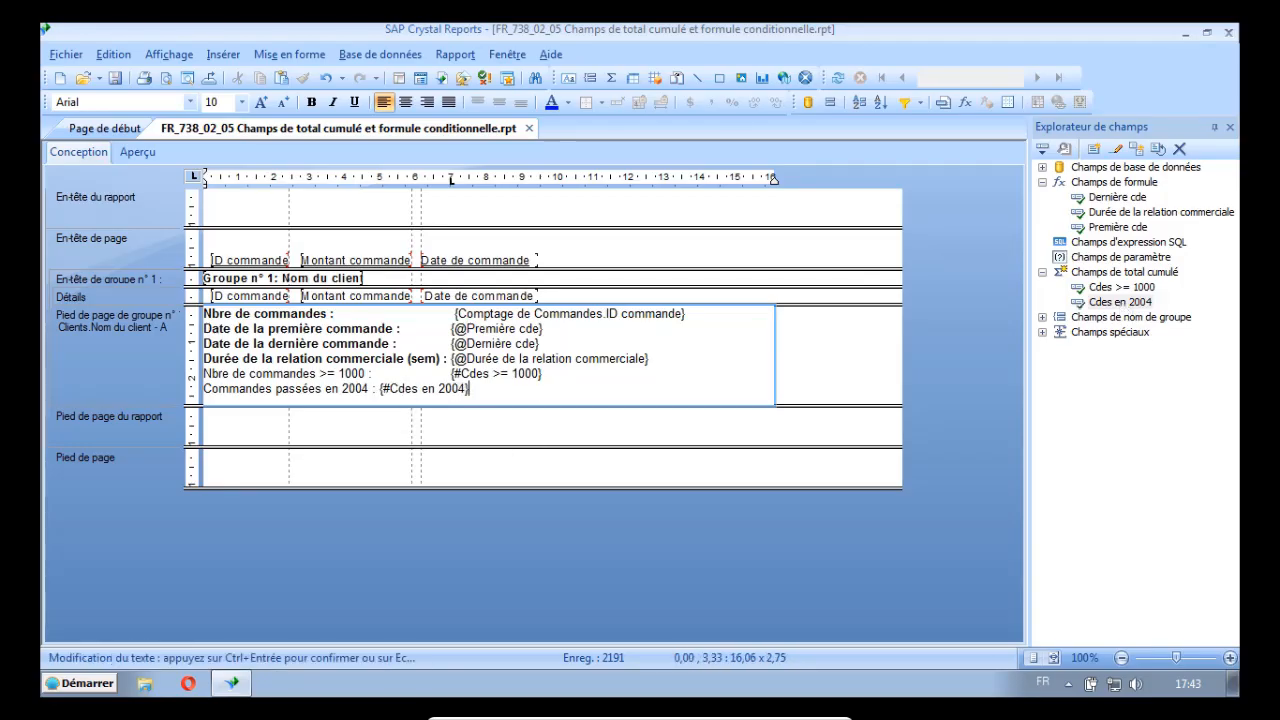
pyautogui.press('Left')
pyautogui.press('Left')
pyautogui.press('Left')
pyautogui.press('Right')
pyautogui.press('Right')
pyautogui.press('Tab')
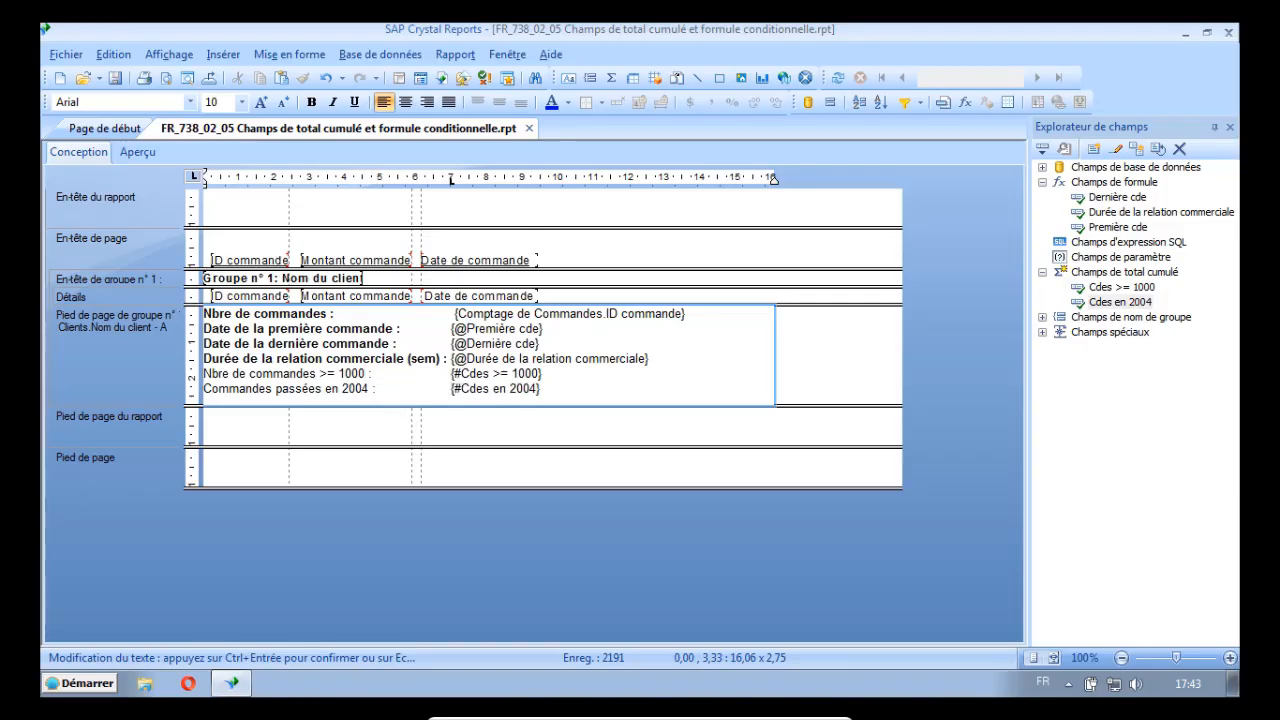
# Make the labels "Nbre de commandes >= 1000 :" and "Commandes passées en 2004 :" bold and finish editing the text object
pyautogui.moveTo(372, 374); pyautogui.dragTo(203, 374)
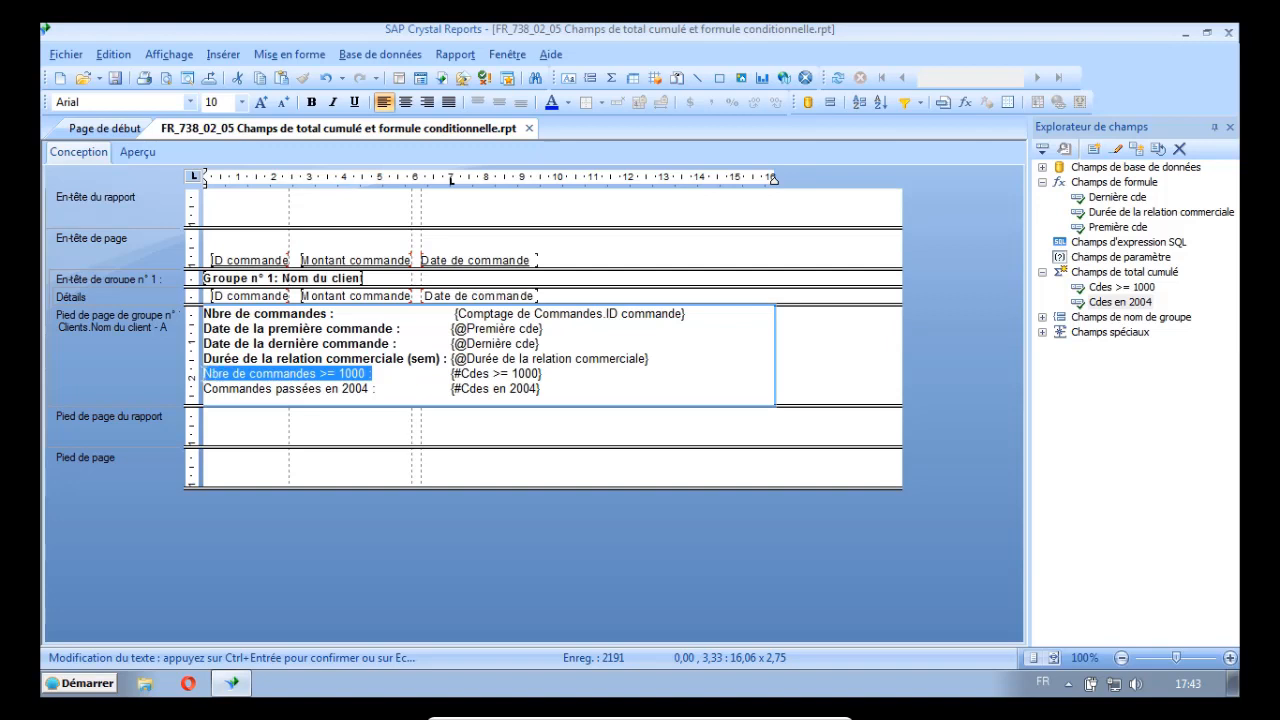
pyautogui.click(311, 102)
pyautogui.click(378, 388)
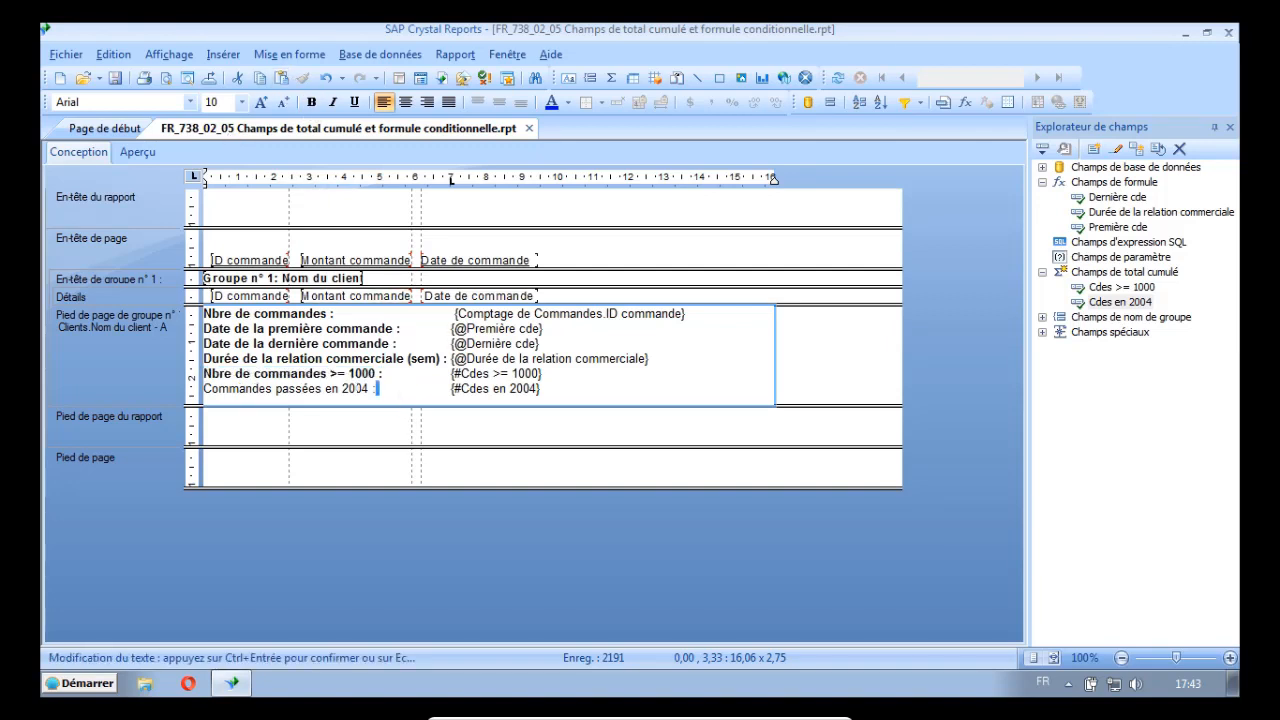
pyautogui.moveTo(378, 388); pyautogui.dragTo(201, 388)
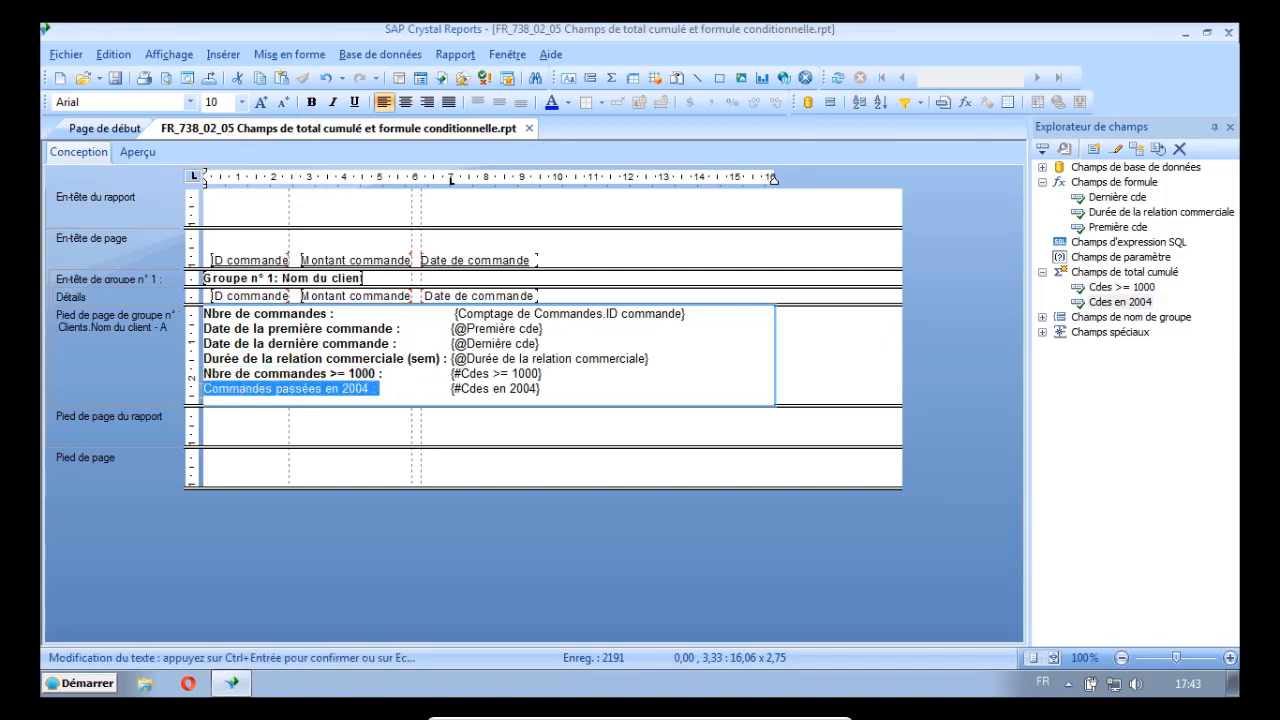
pyautogui.click(311, 102)
pyautogui.click(816, 371)
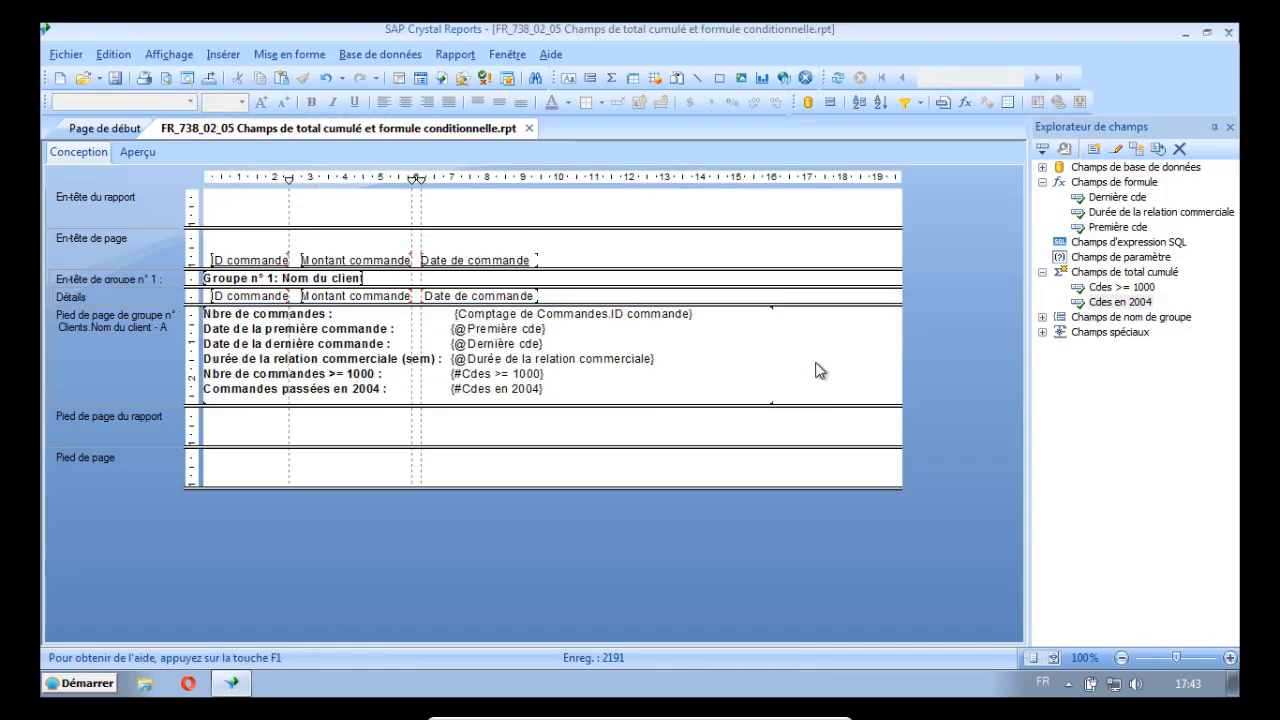
# Nudge the group footer text object slightly to the right, to a horizontal position of 0,21
pyautogui.click(740, 358)
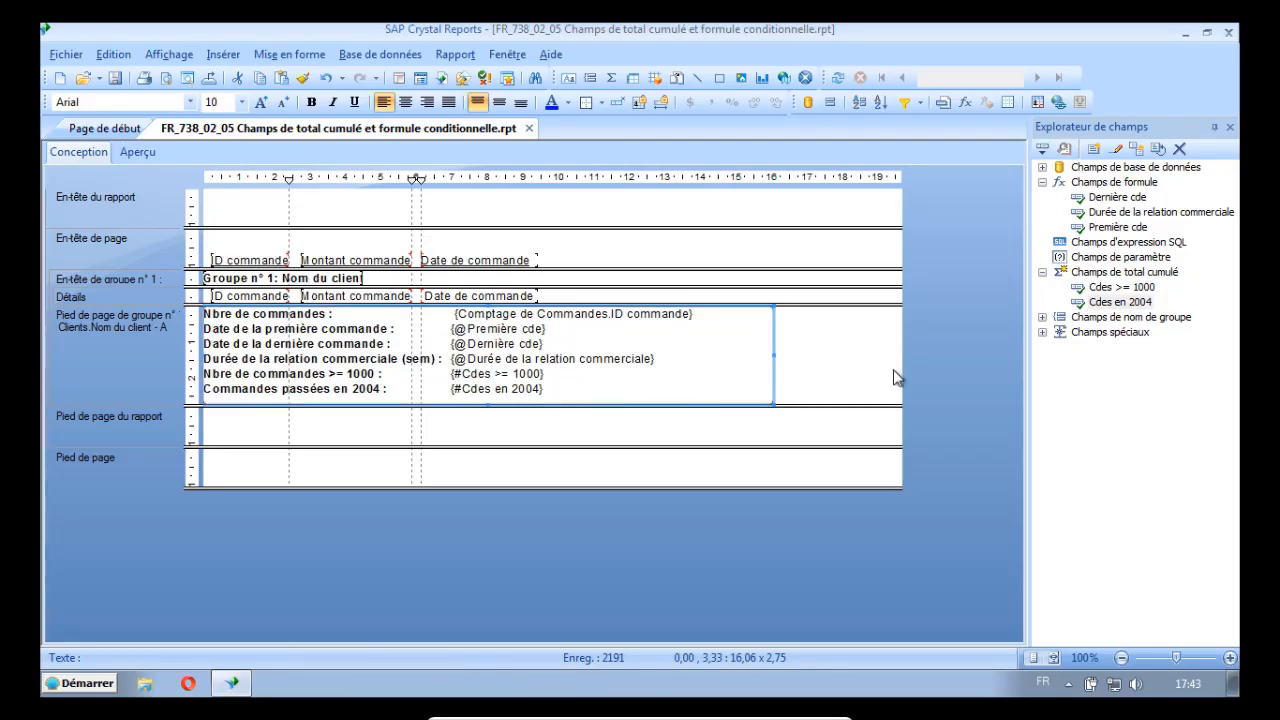
pyautogui.press('Right')
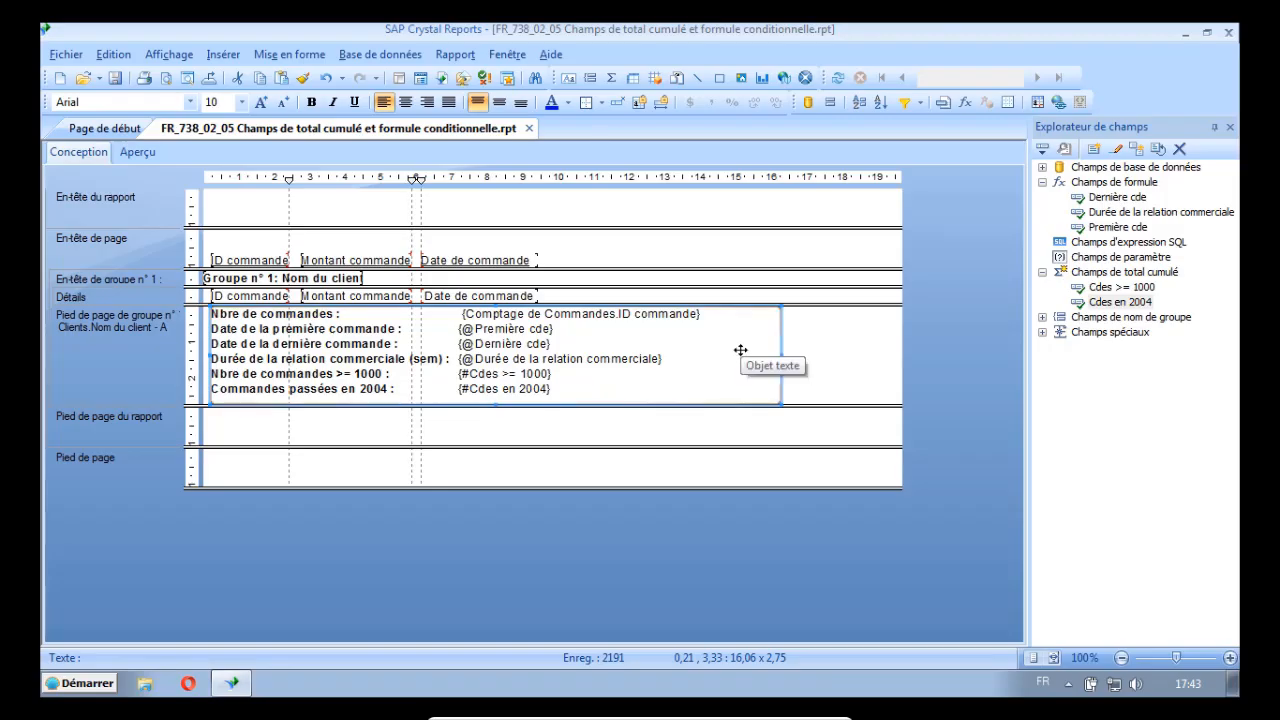
pyautogui.click(869, 374)
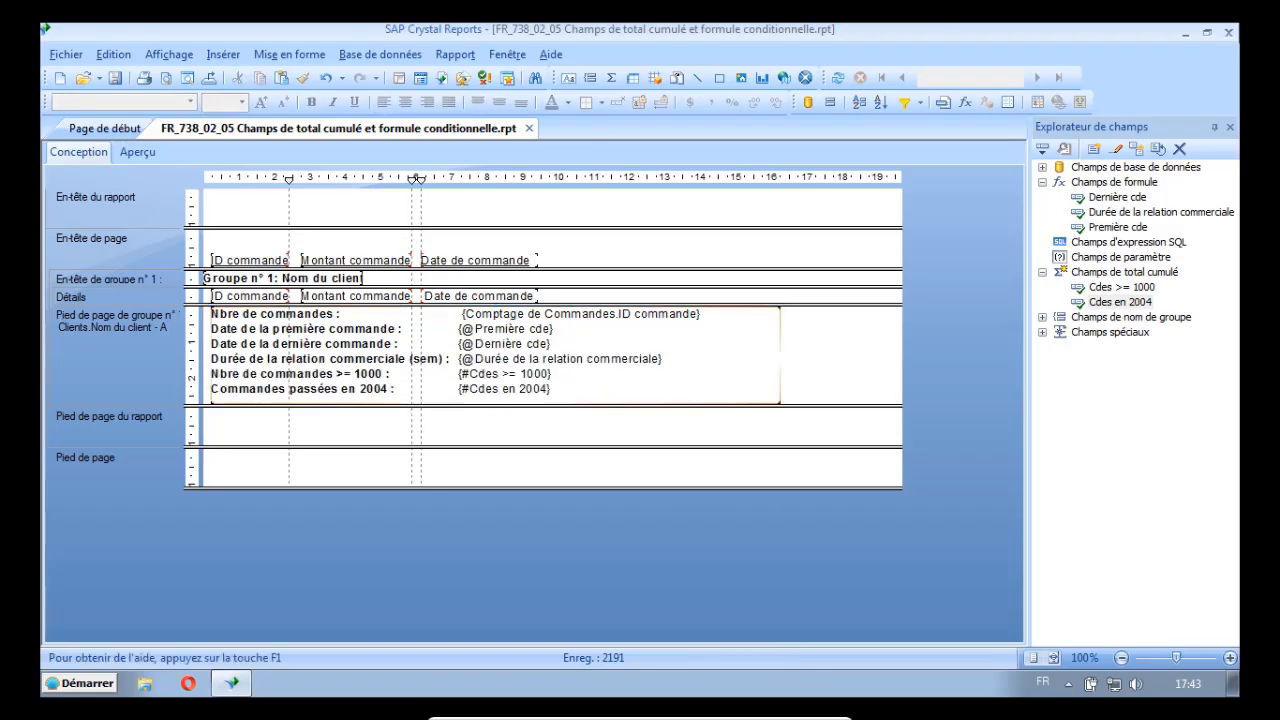
# In the group footer text object's formatting, set the left, right, top and bottom border lines to Simple
pyautogui.click(733, 340)
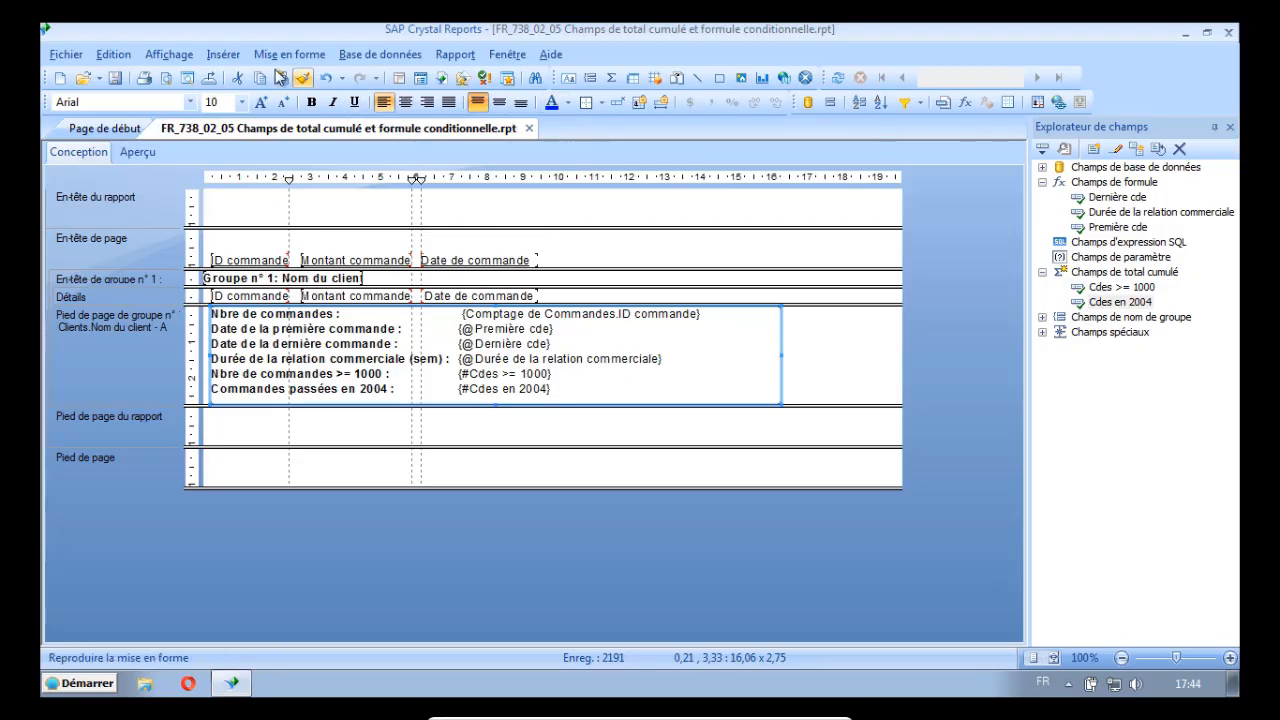
pyautogui.rightClick(730, 338)
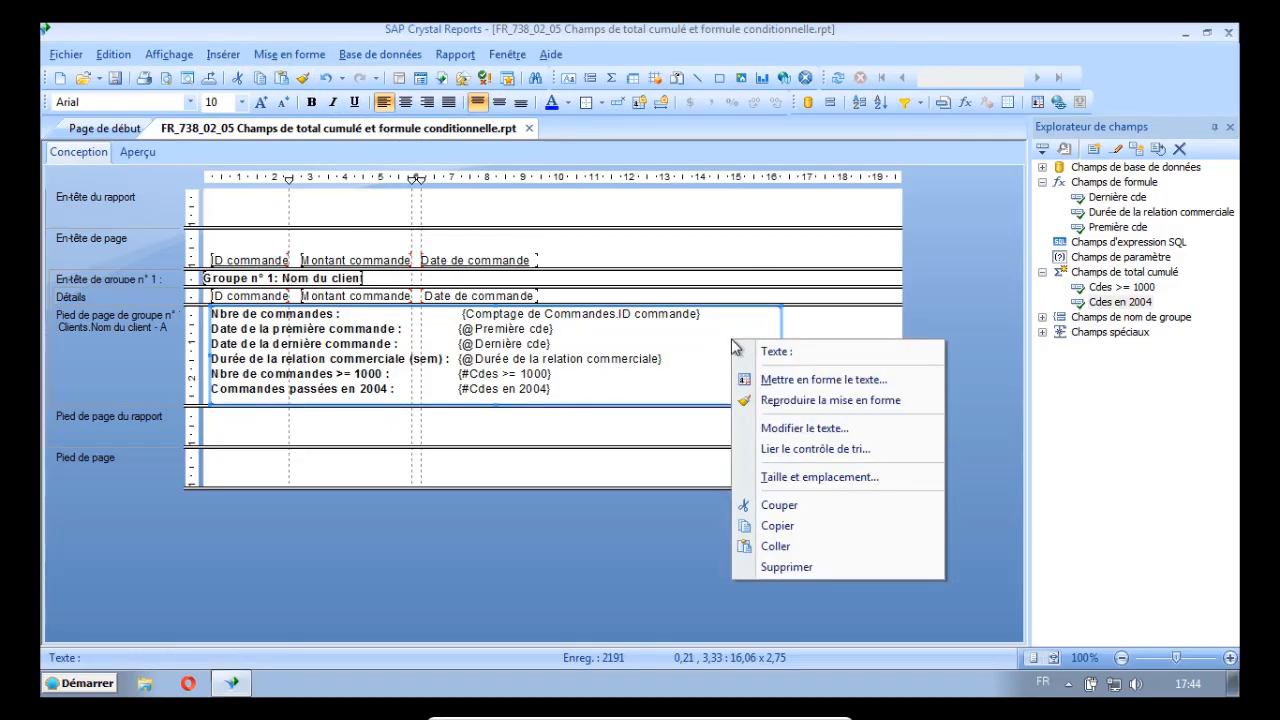
pyautogui.click(833, 385)
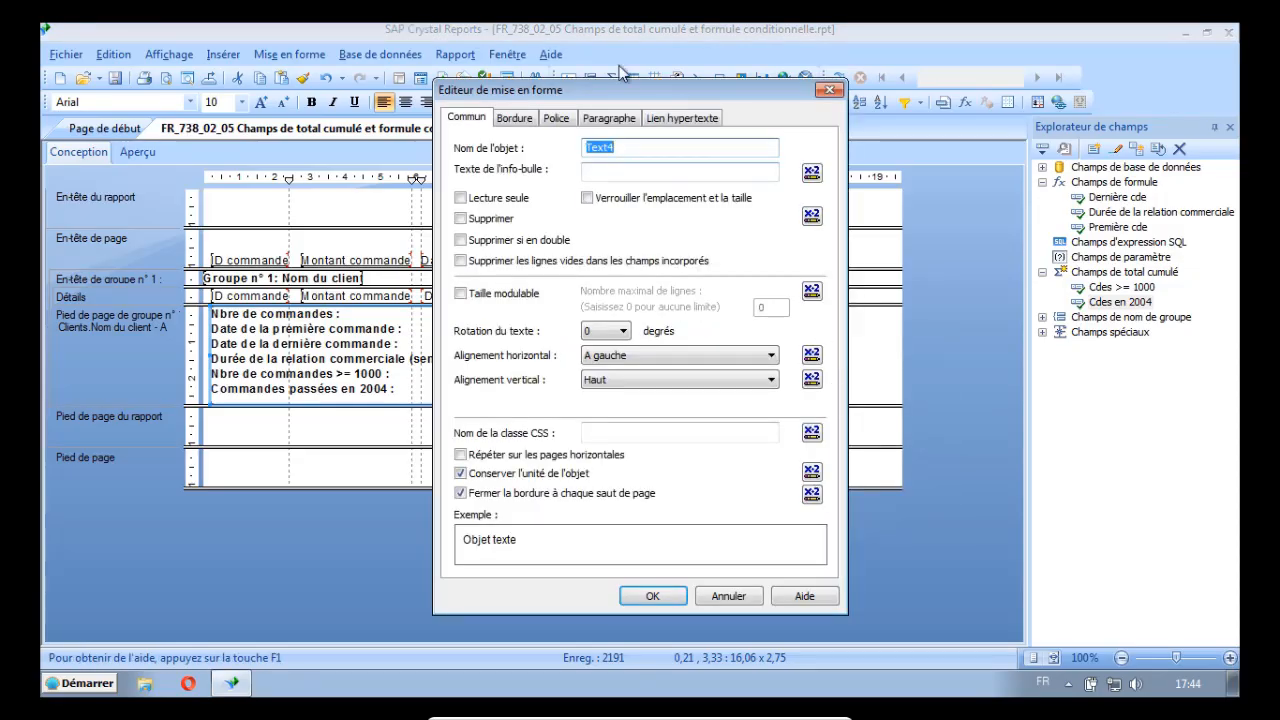
pyautogui.click(521, 121)
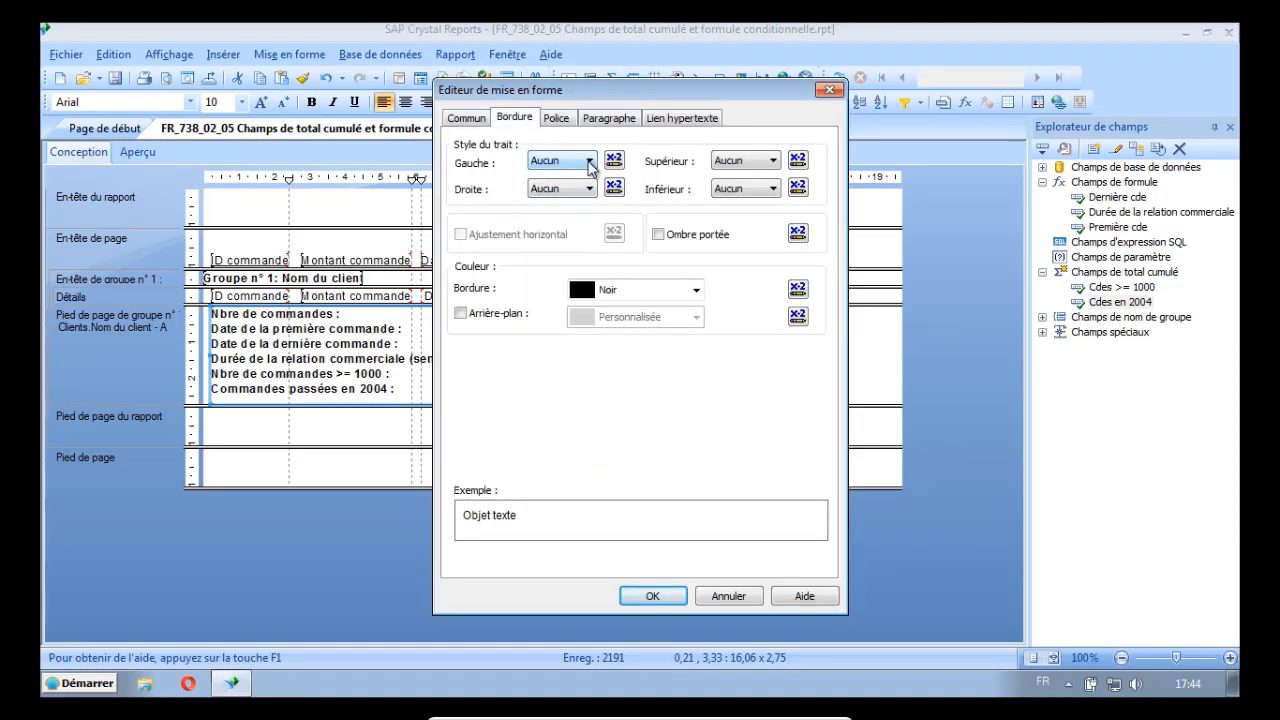
pyautogui.click(589, 161)
pyautogui.click(578, 190)
pyautogui.click(589, 189)
pyautogui.click(581, 218)
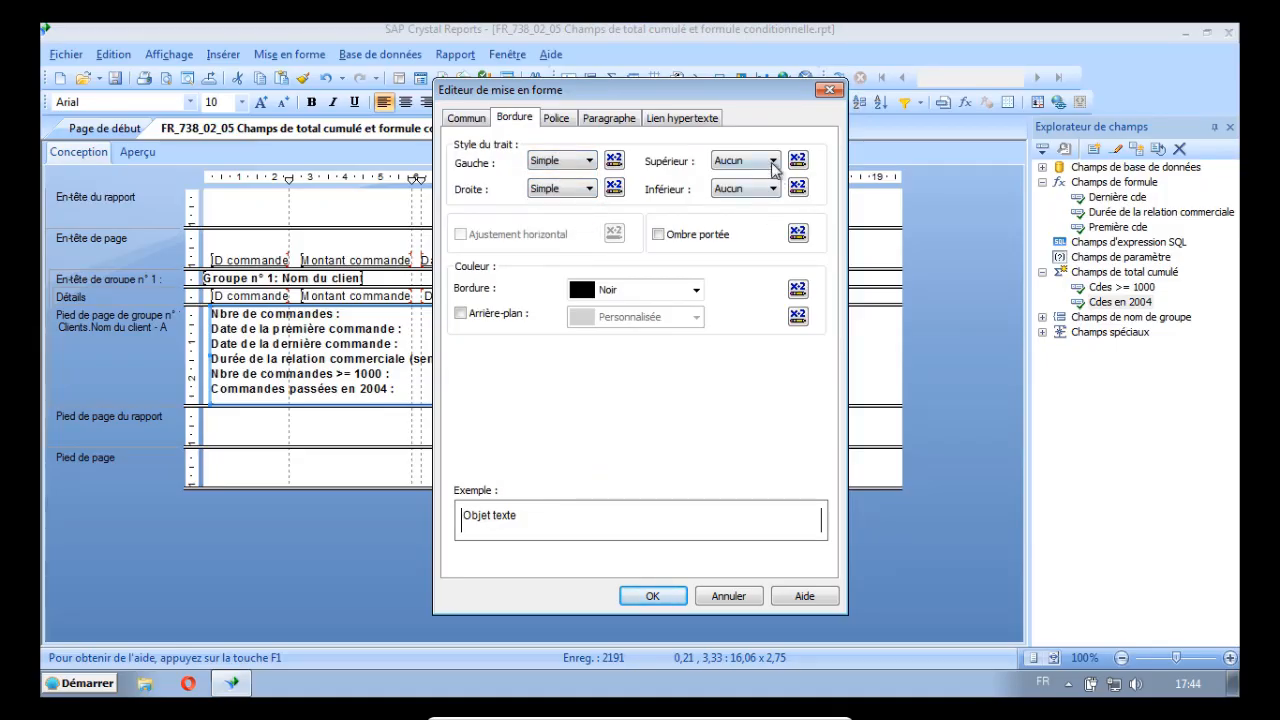
pyautogui.click(773, 161)
pyautogui.click(762, 190)
pyautogui.click(773, 189)
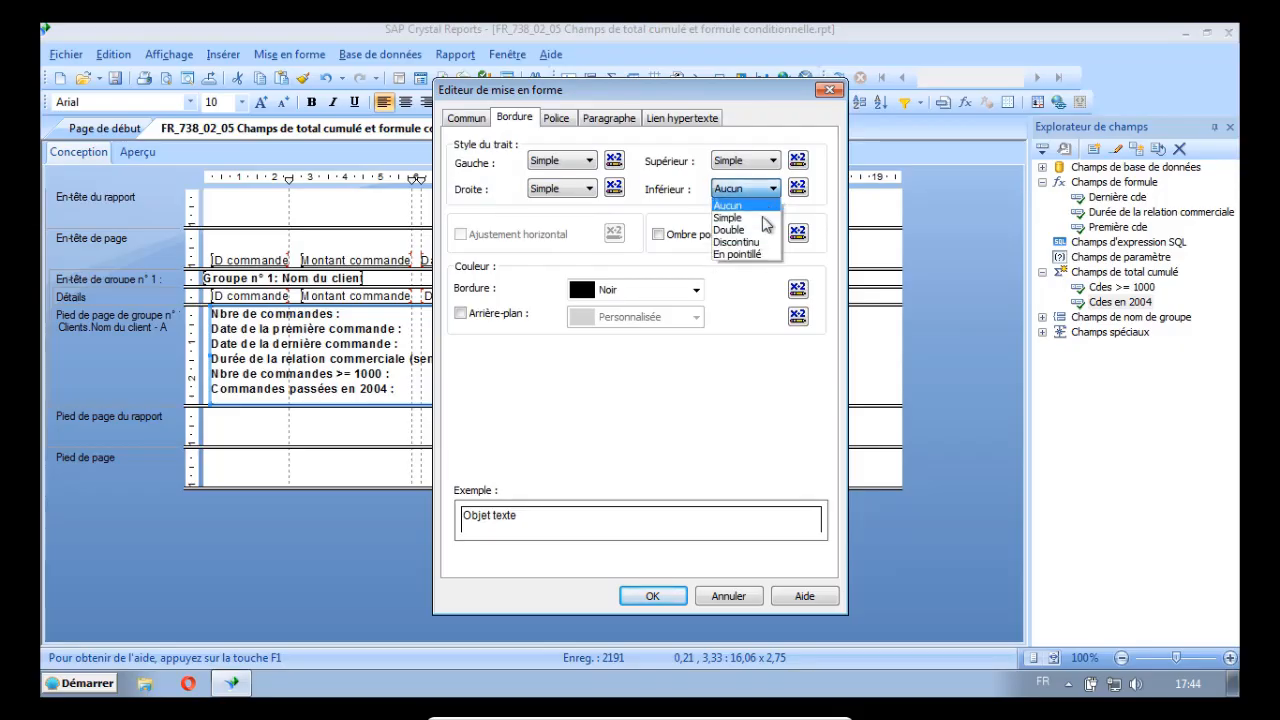
pyautogui.click(762, 218)
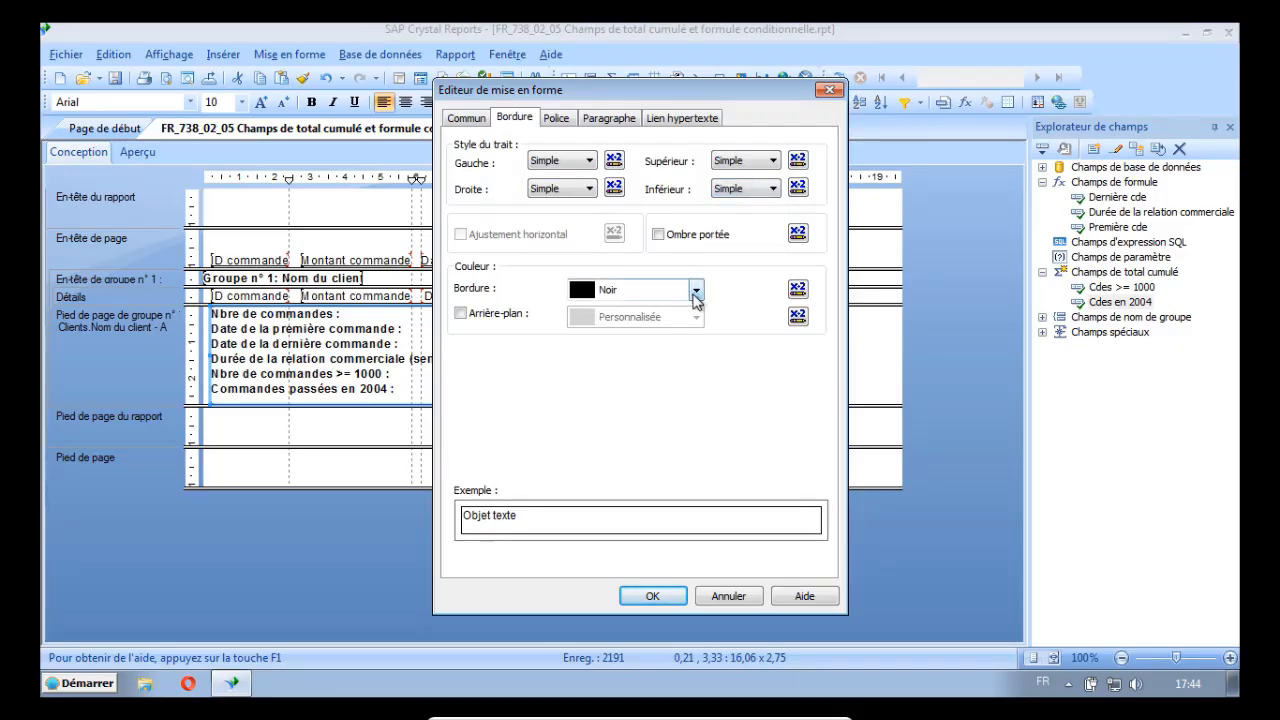
# Set the text object's border colour to Bleu, add a drop shadow (Ombre portée), and apply the formatting
pyautogui.click(694, 290)
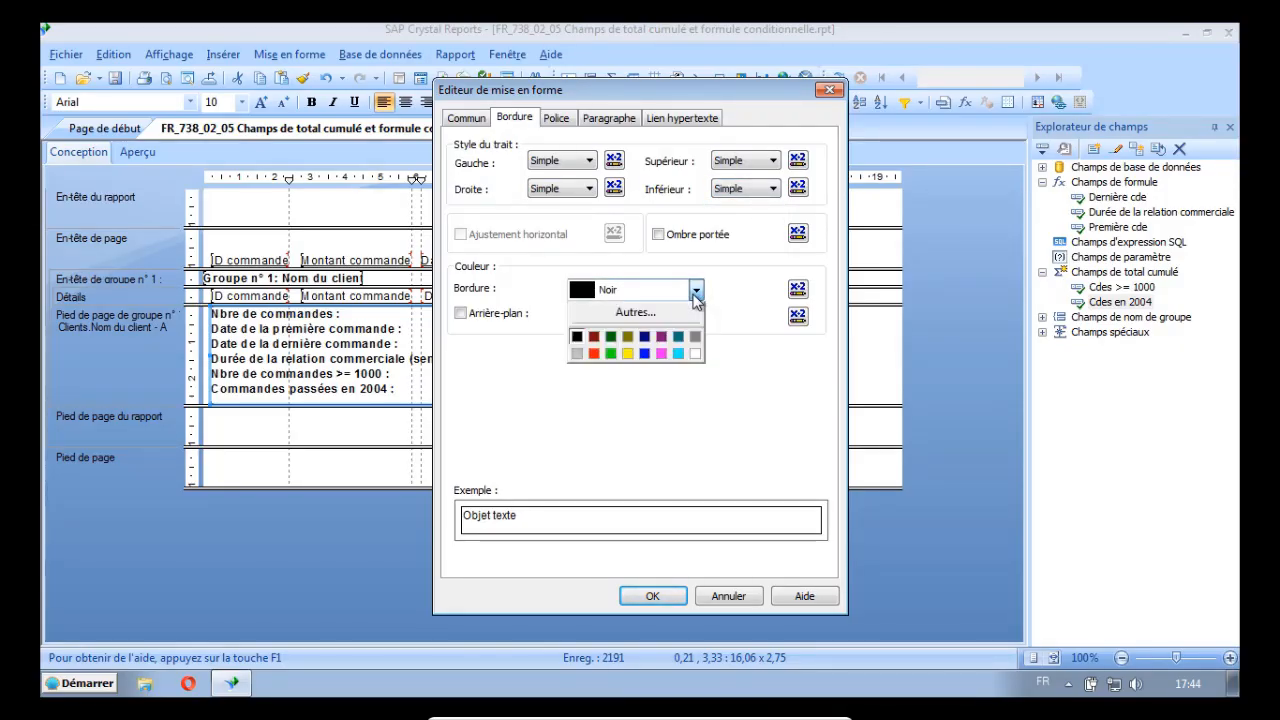
pyautogui.click(645, 353)
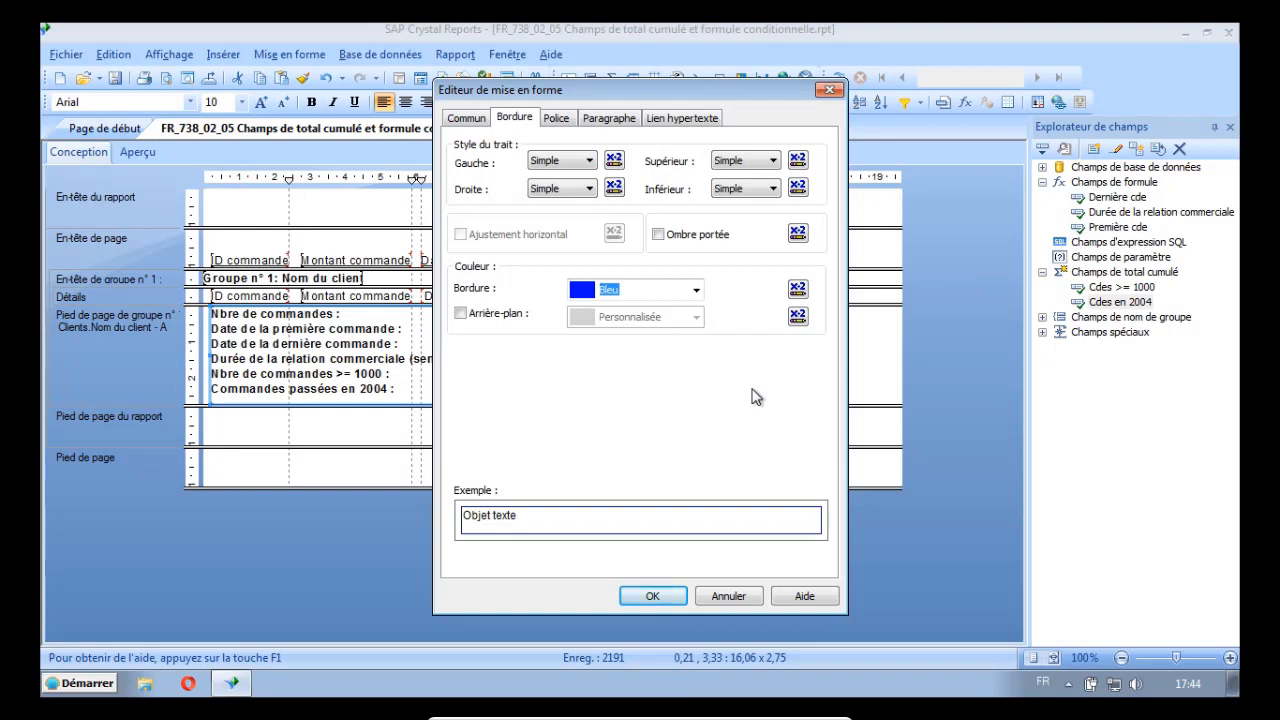
pyautogui.click(659, 234)
pyautogui.click(652, 598)
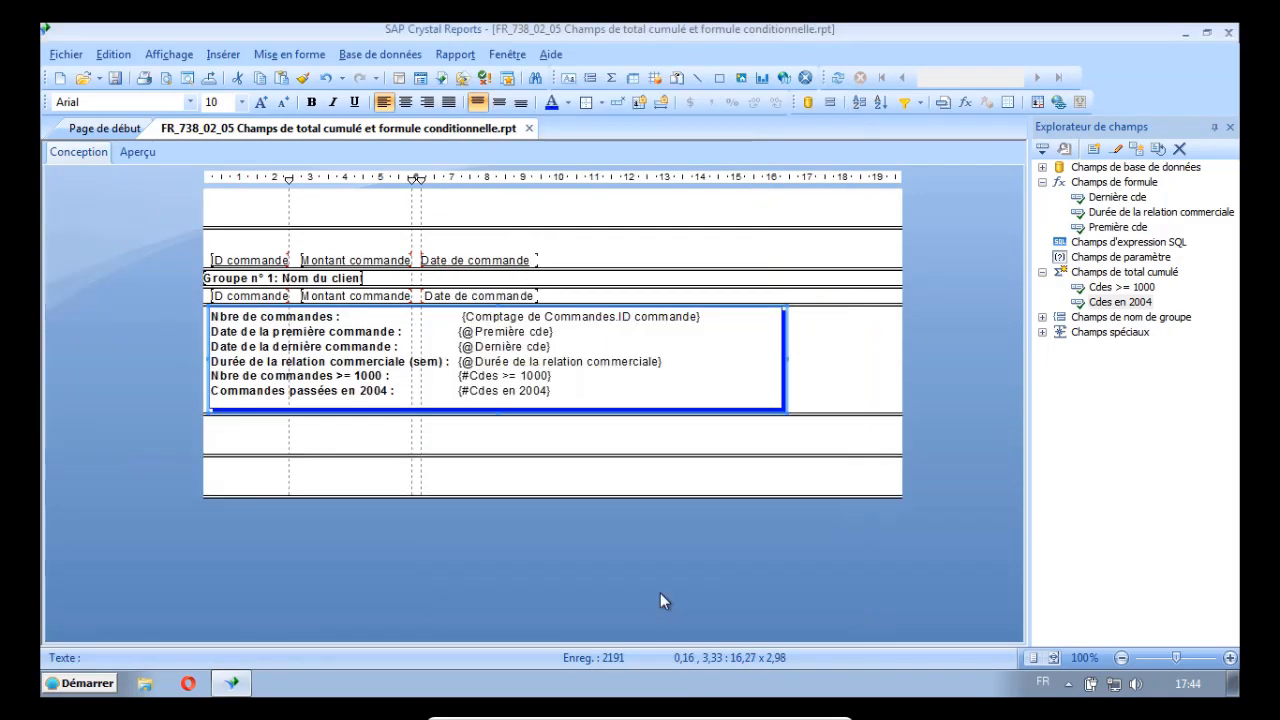
pyautogui.click(868, 386)
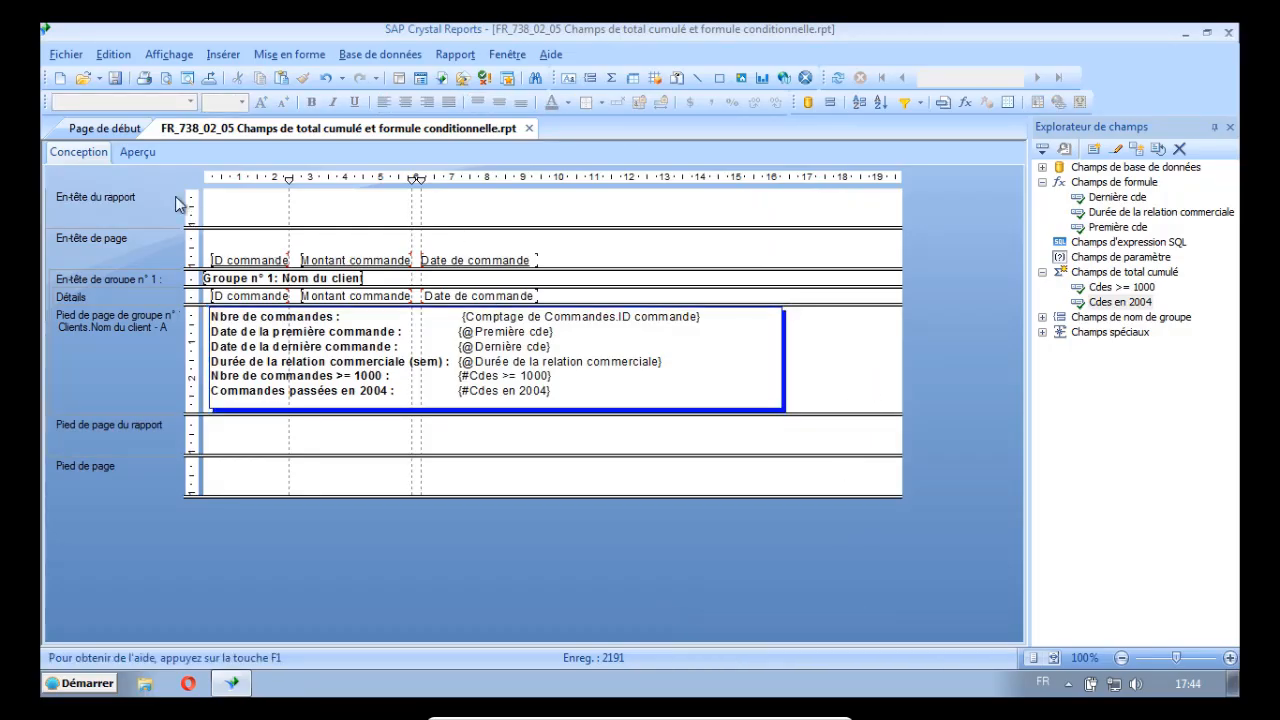
# Preview the report and examine the framed group footer with its 2004 order count below the client's orders
pyautogui.click(137, 152)
pyautogui.scroll(-10, 860, 385)
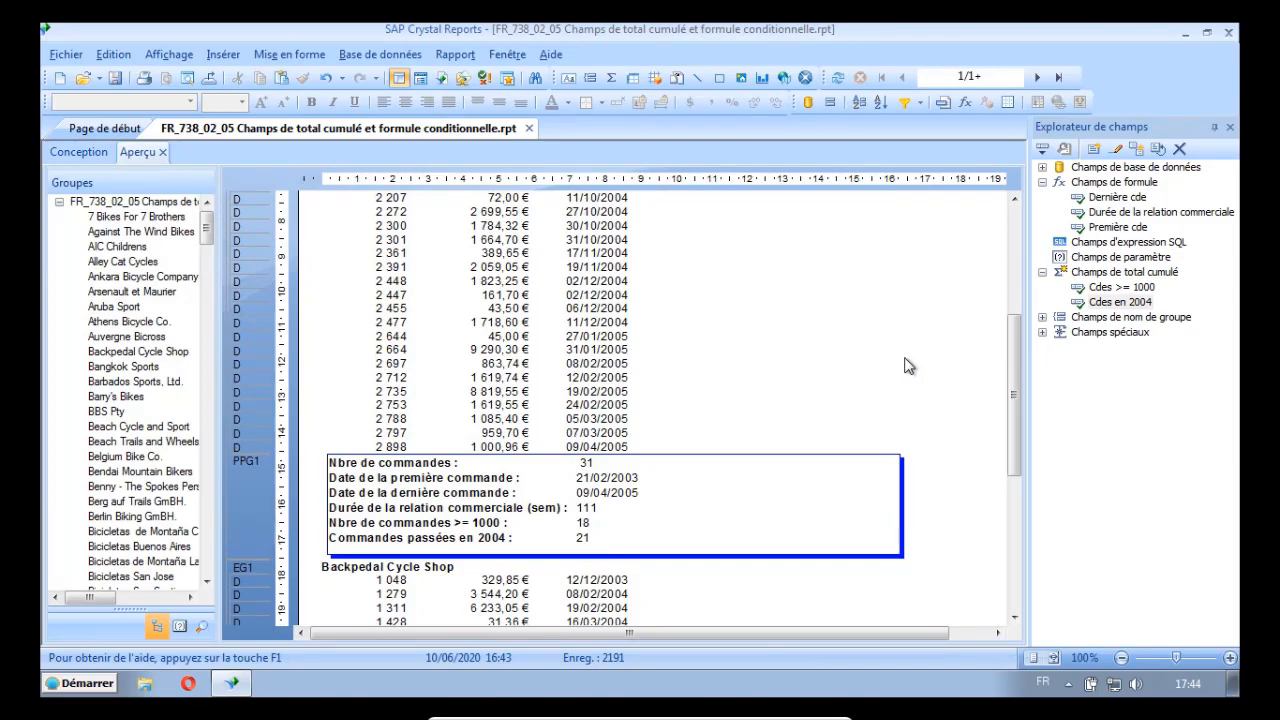
pyautogui.click(850, 513)
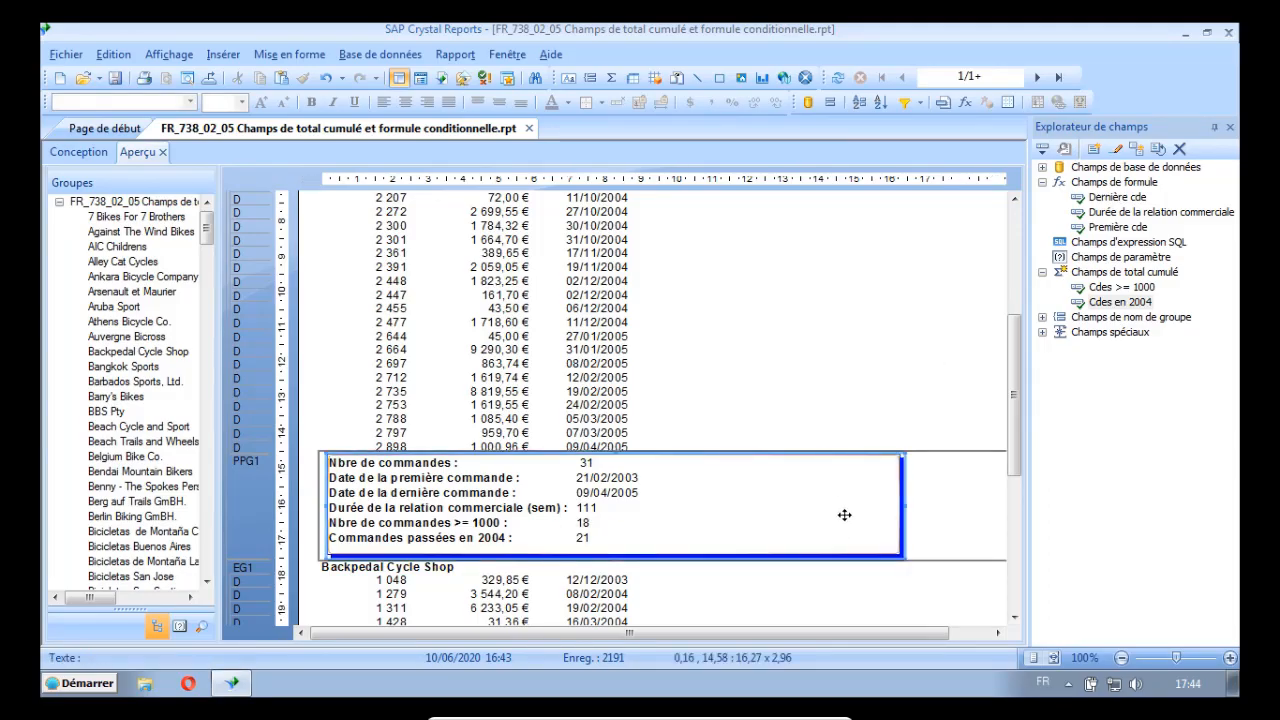
pyautogui.click(906, 506)
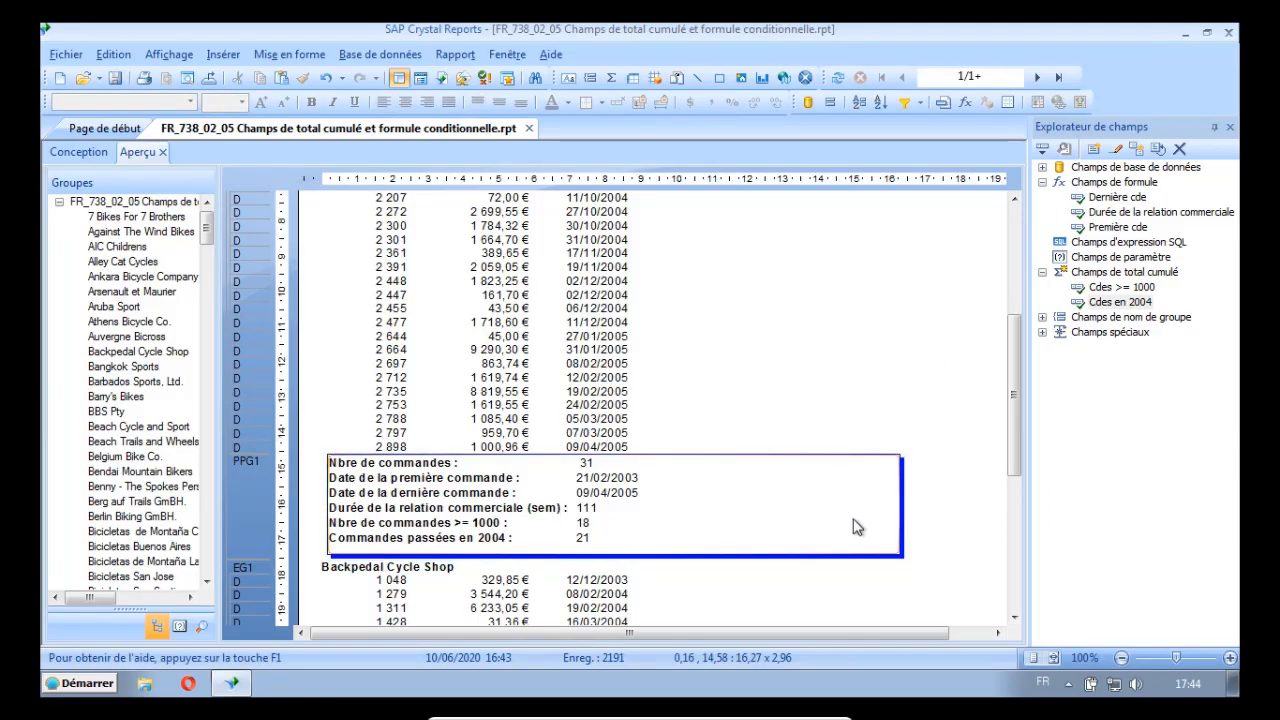
# Try to narrow the framed group footer text object from its right edge
pyautogui.click(873, 514)
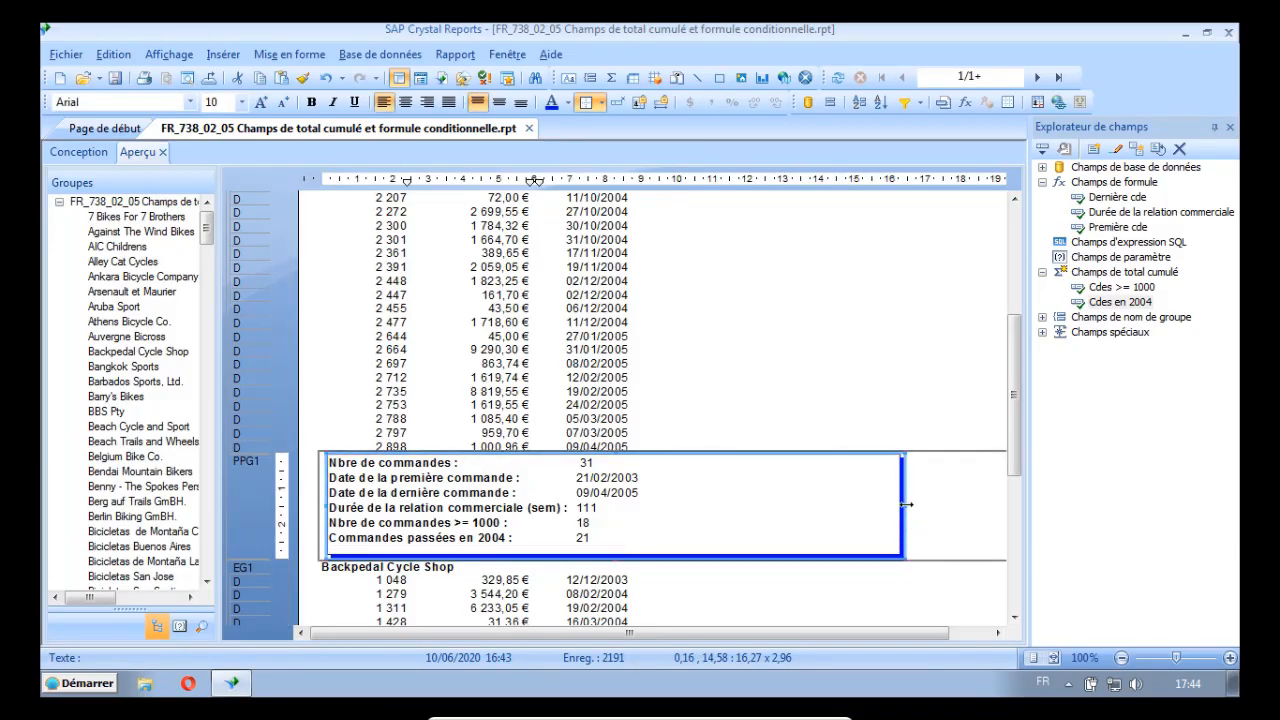
pyautogui.click(904, 505)
pyautogui.click(883, 511)
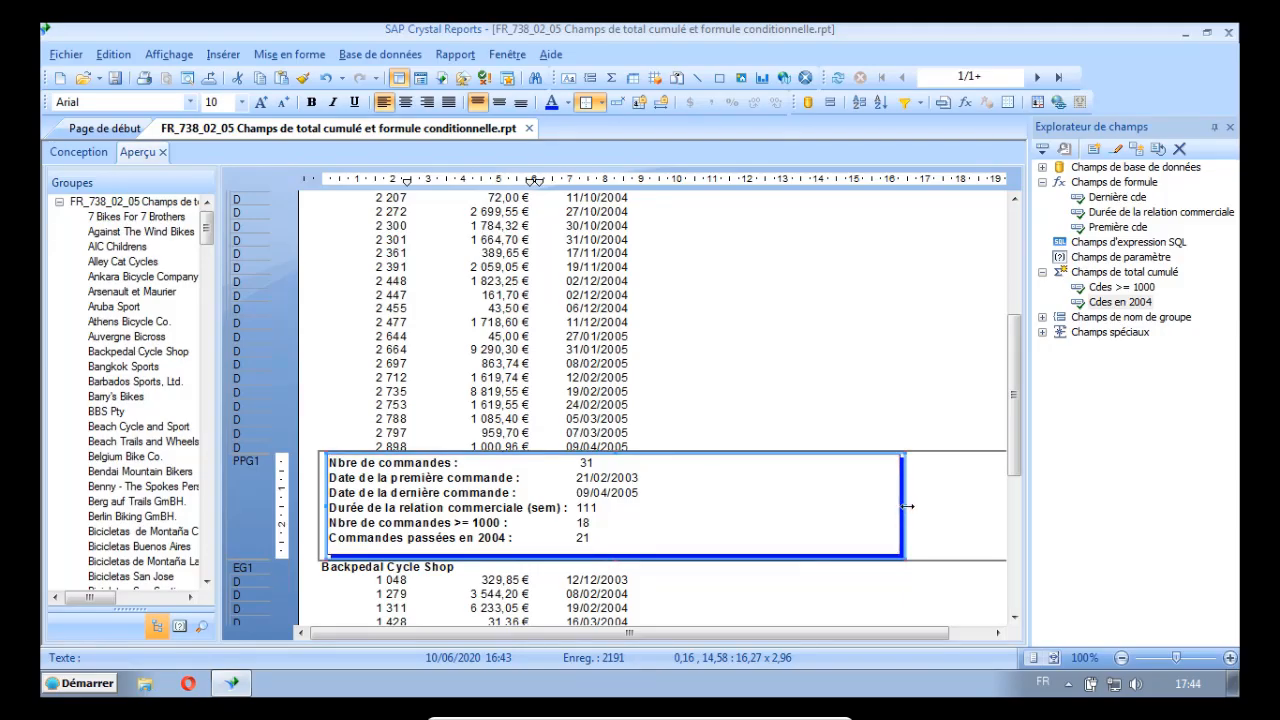
pyautogui.click(905, 509)
pyautogui.click(888, 512)
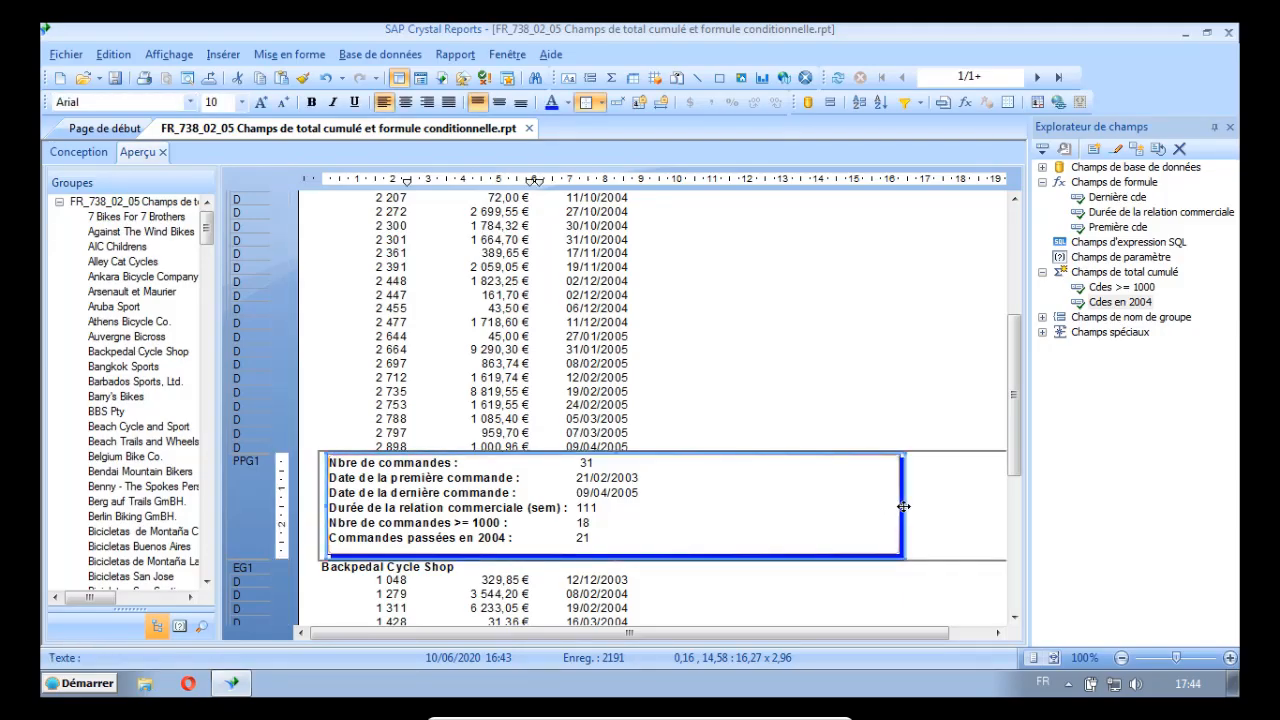
pyautogui.click(905, 508)
# Set the width (Largeur) of the framed group footer text object to 10 cm, and save the report
pyautogui.click(877, 508)
pyautogui.rightClick(877, 508)
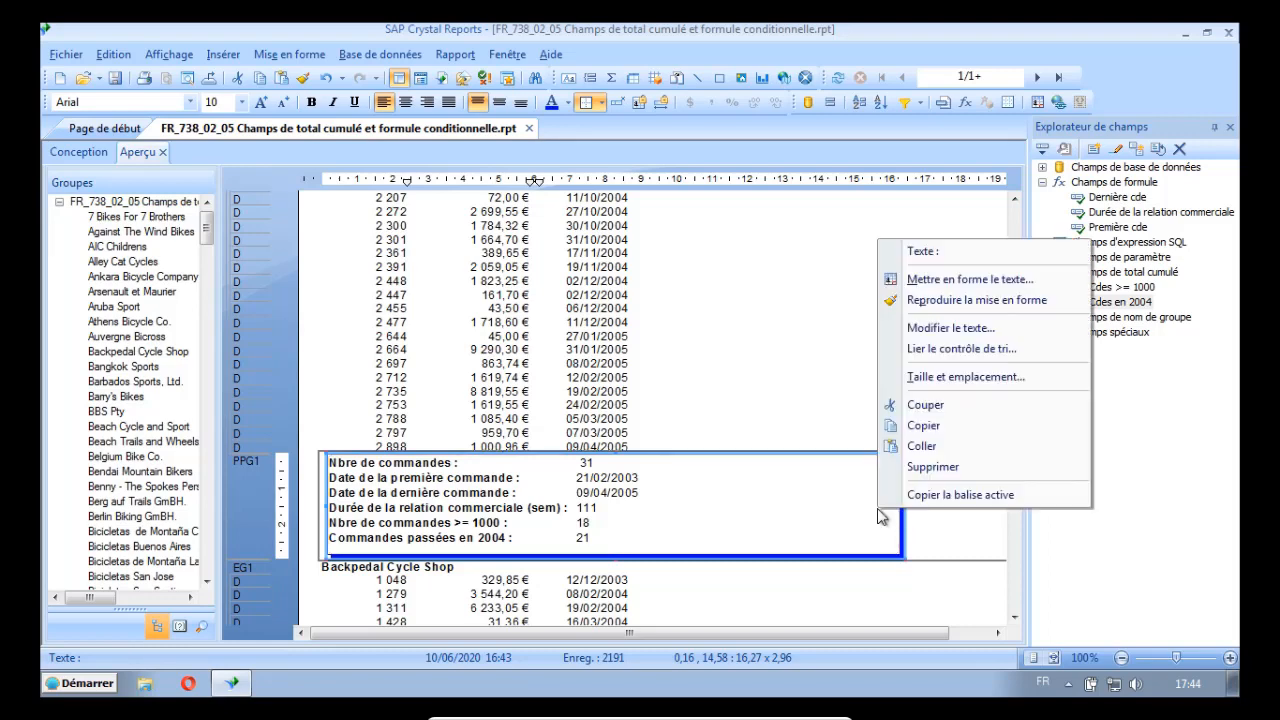
pyautogui.click(929, 377)
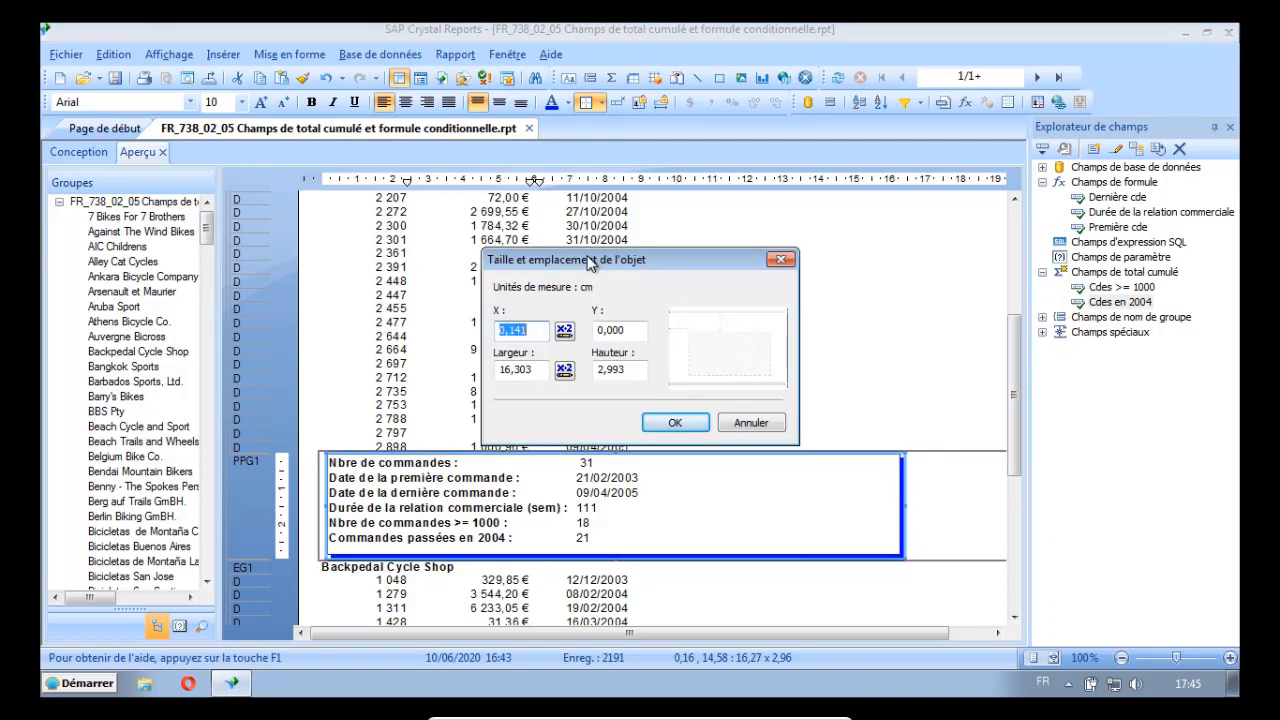
pyautogui.moveTo(590, 270); pyautogui.dragTo(841, 261)
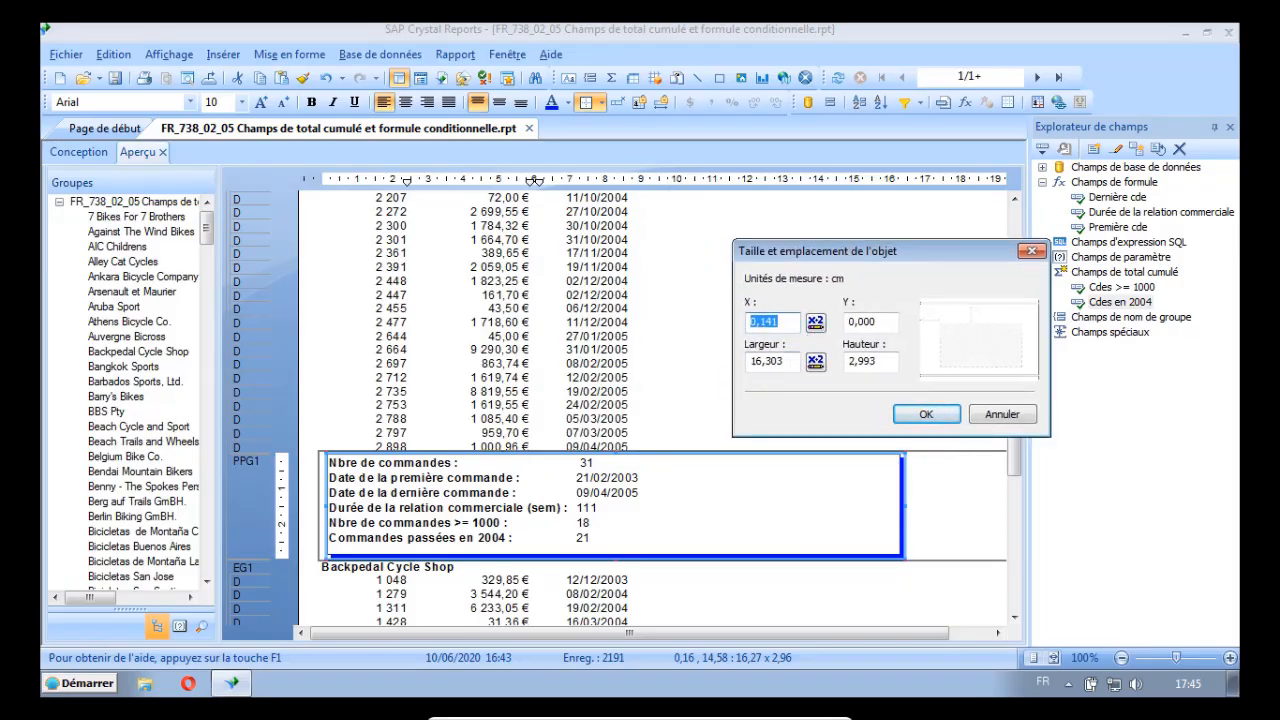
pyautogui.moveTo(786, 361); pyautogui.dragTo(707, 363)
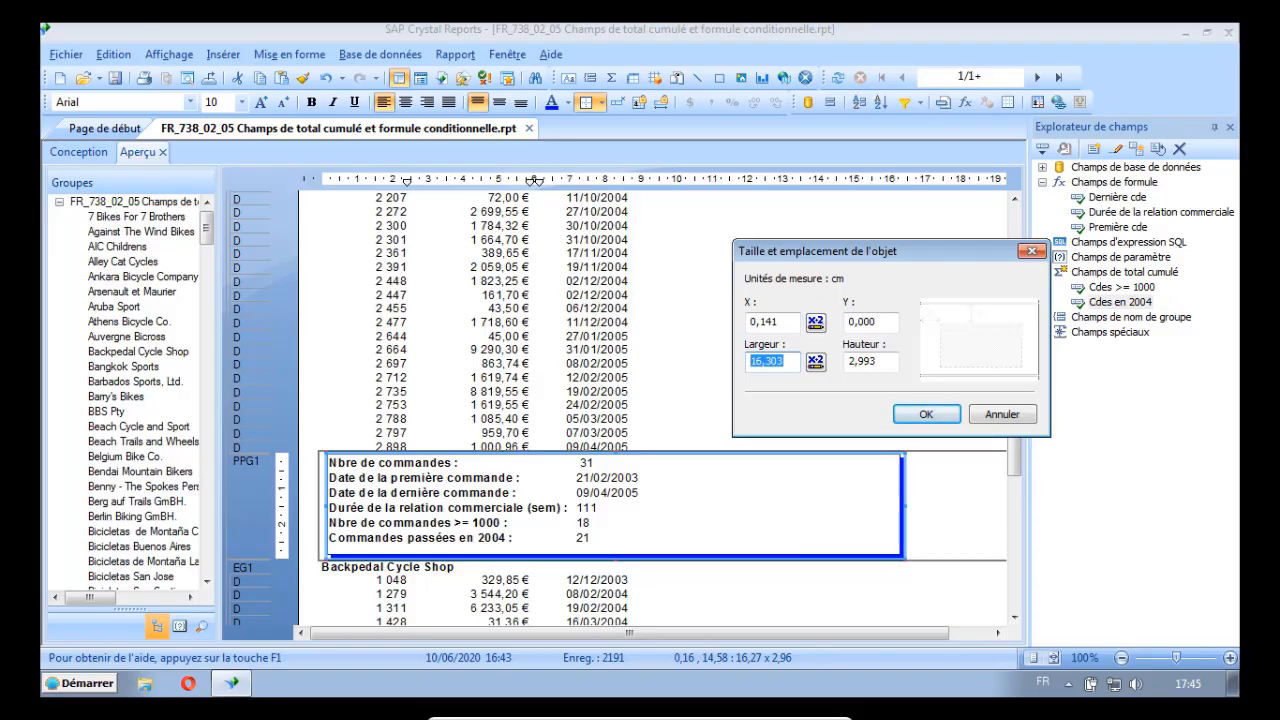
pyautogui.write('10')
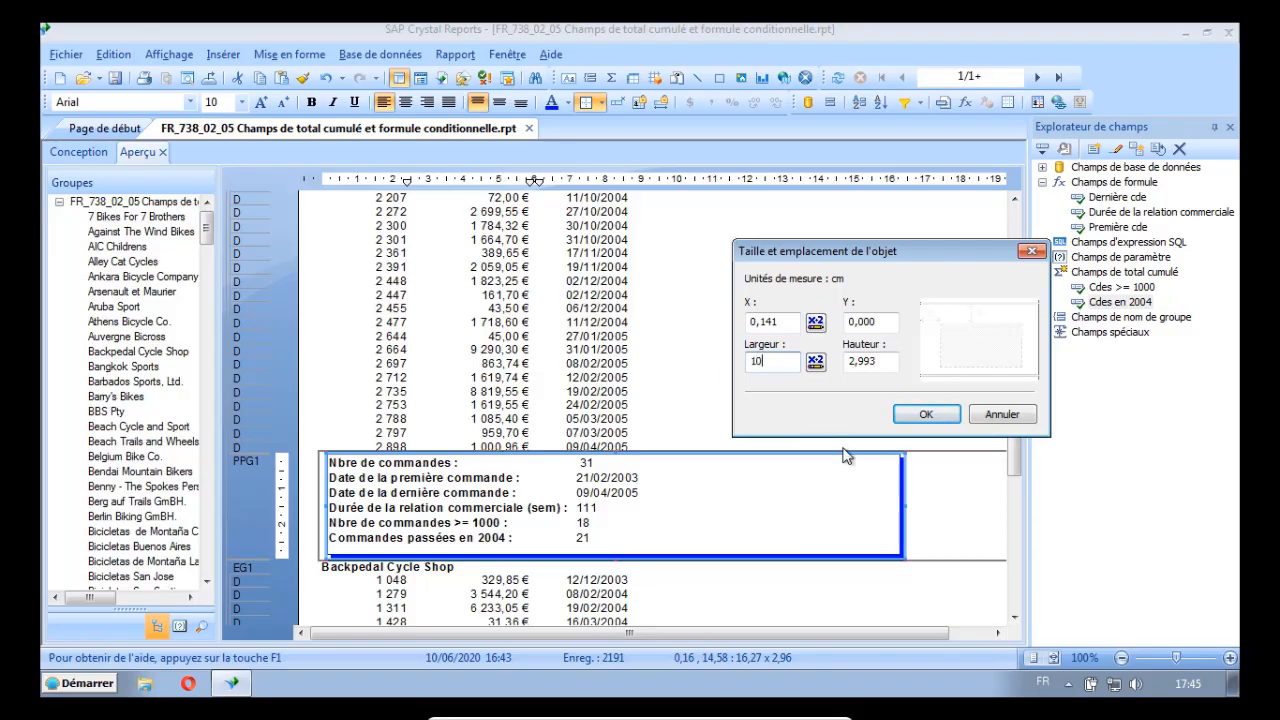
pyautogui.click(928, 415)
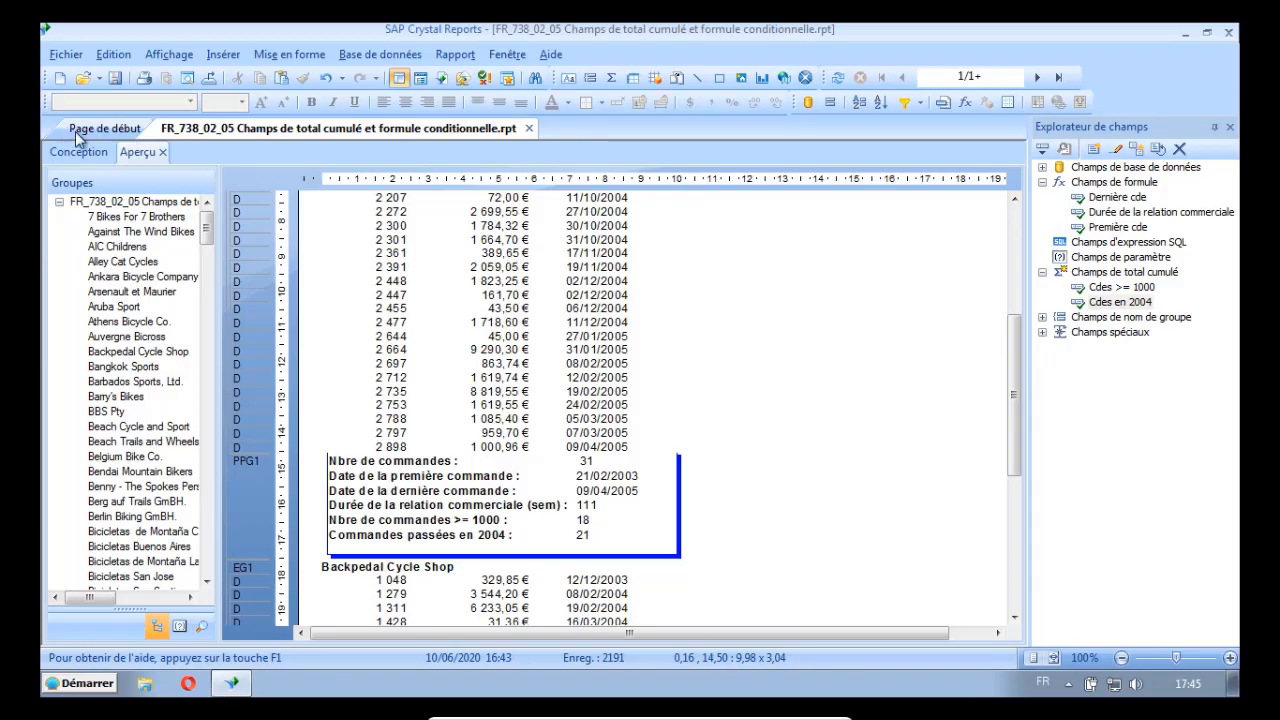
pyautogui.click(116, 80)
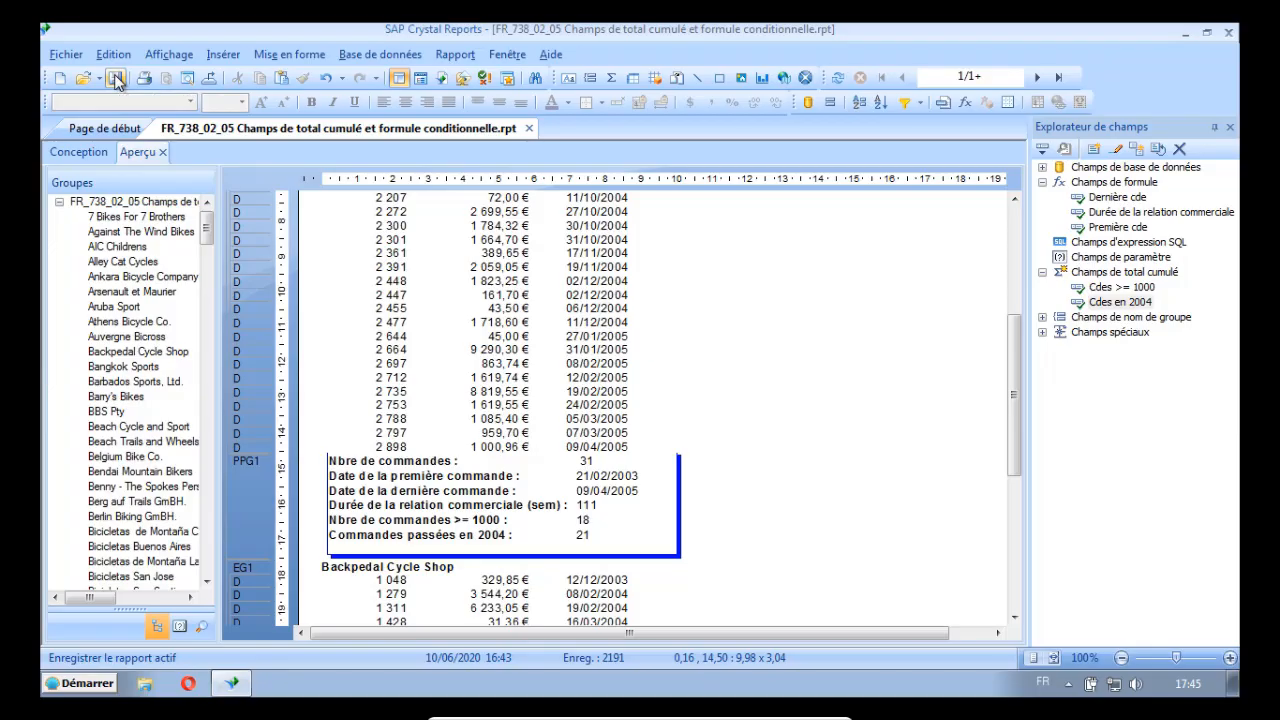
pyautogui.click(116, 80)
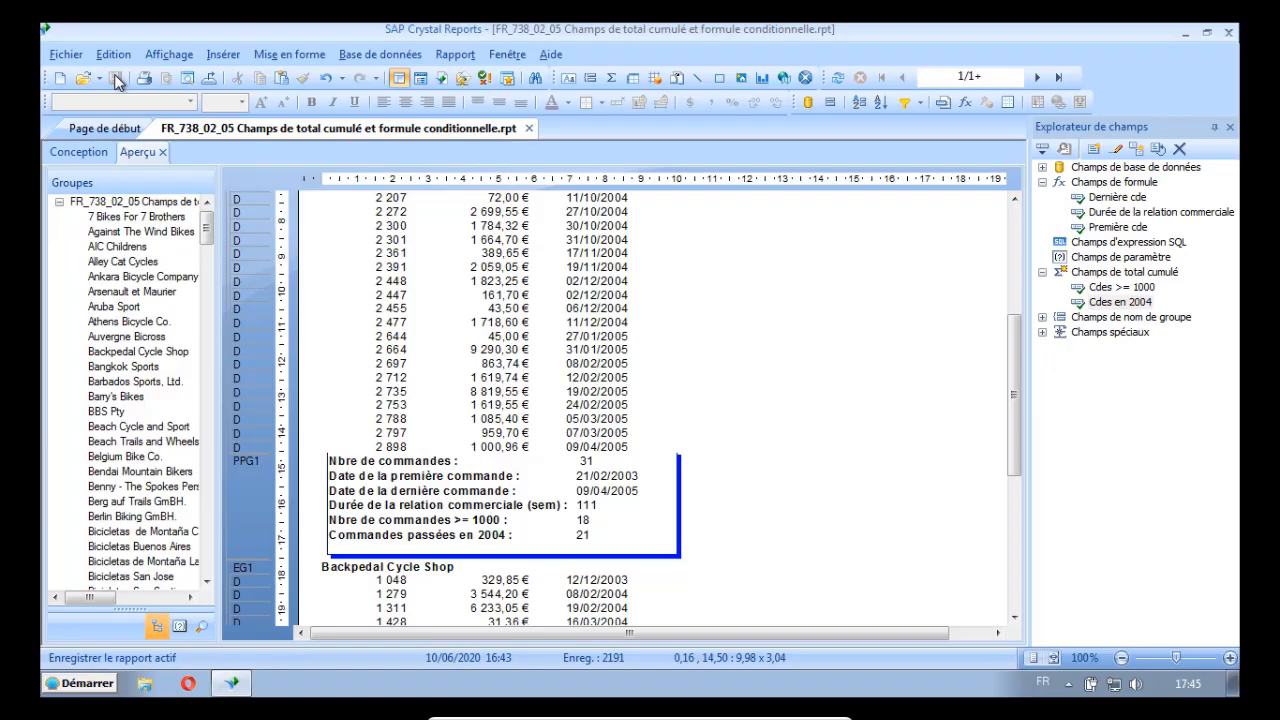